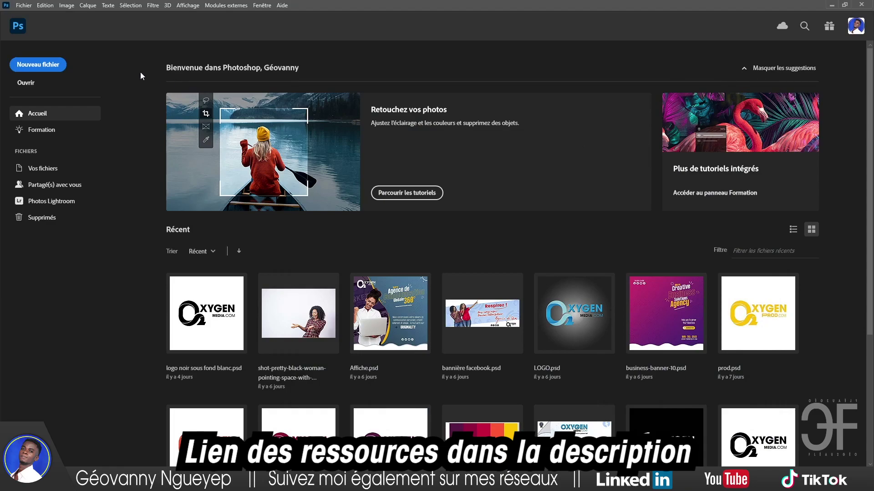
Create a blank 2000 × 2000 px document from the Grille de 2000 pixels preset.
left_click(33, 65)
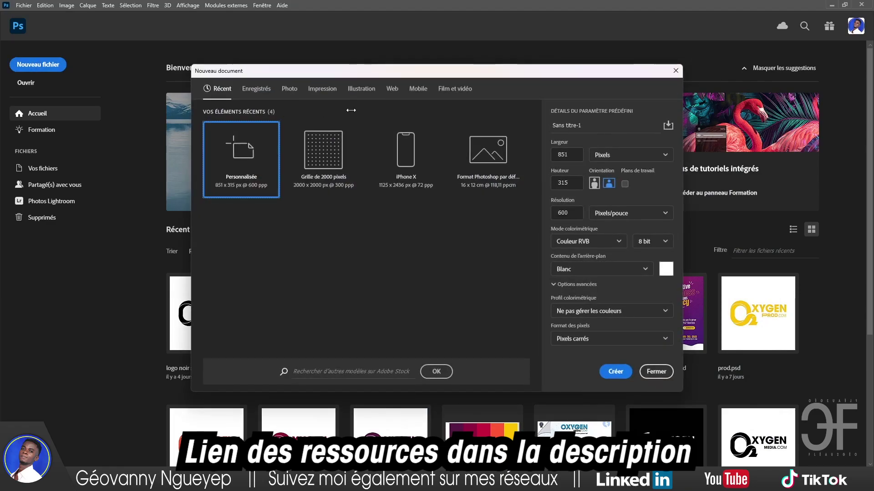
left_click(309, 176)
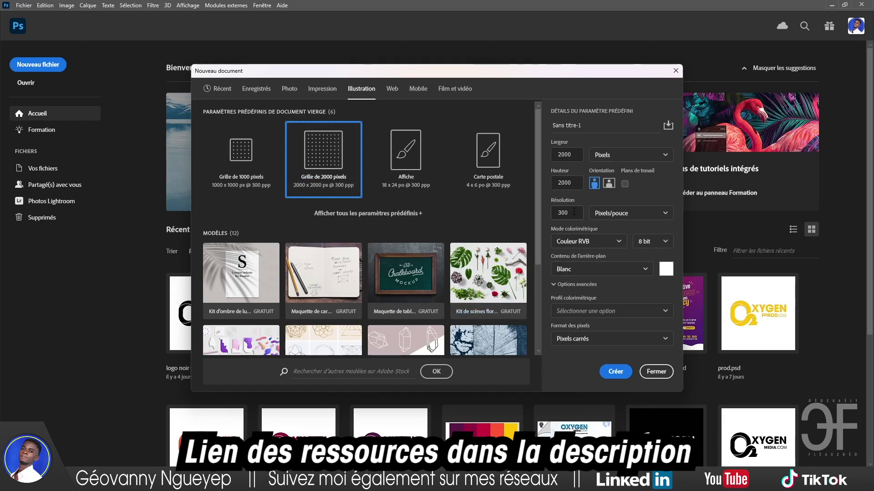
left_click(619, 376)
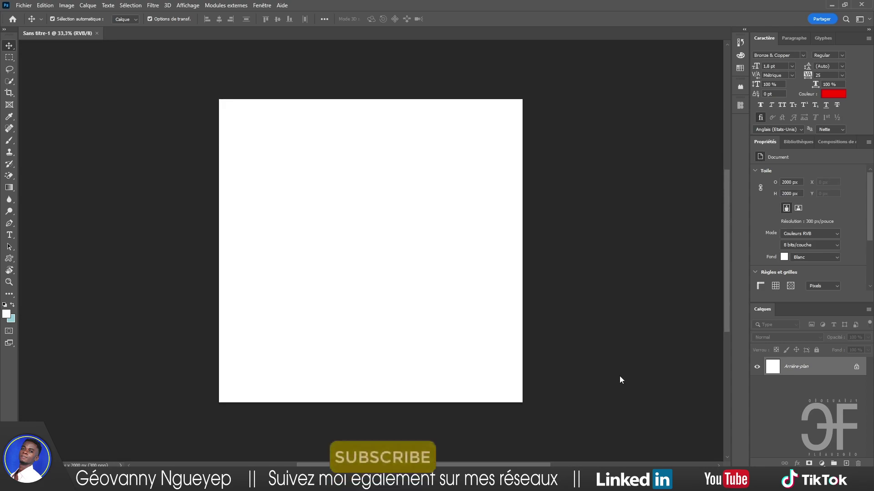
scroll(524, 334, "up", 1)
scroll(523, 334, "down", 1)
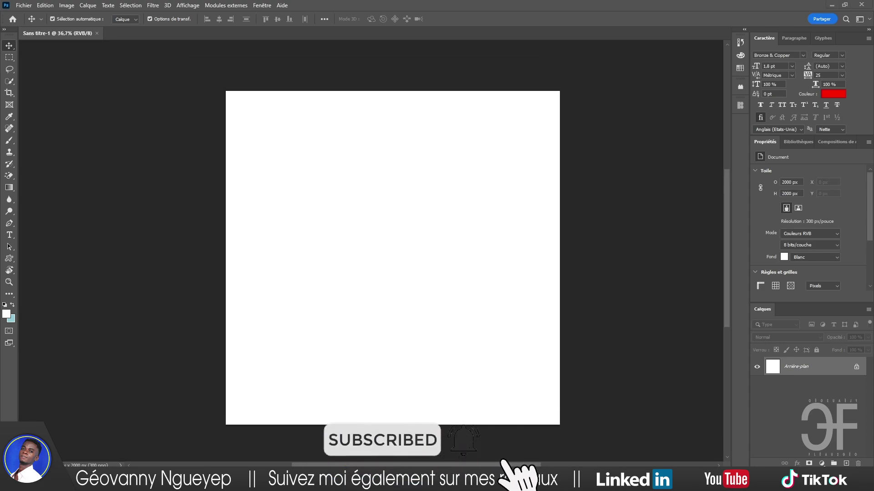
key("alt+Tab")
Place the blackboard texture image as a layer and stretch it to fill the canvas.
left_click_drag(392, 169, 459, 382)
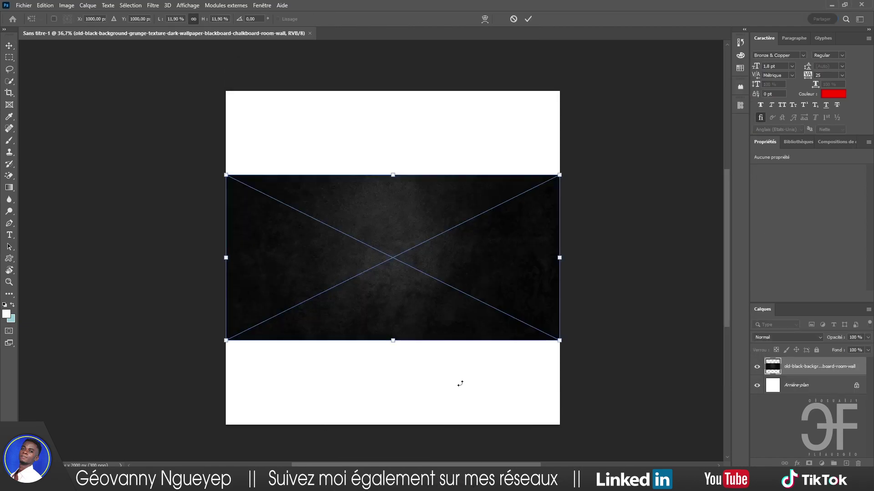
left_click(529, 19)
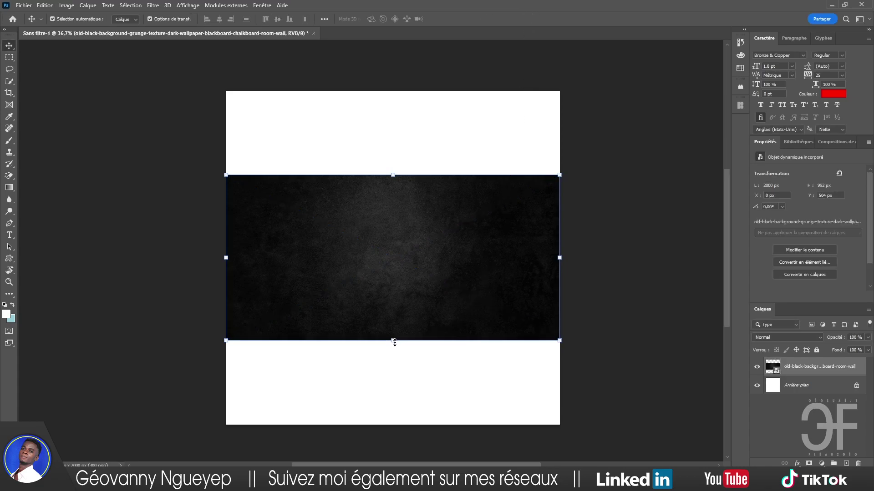
left_click_drag(395, 342, 403, 425)
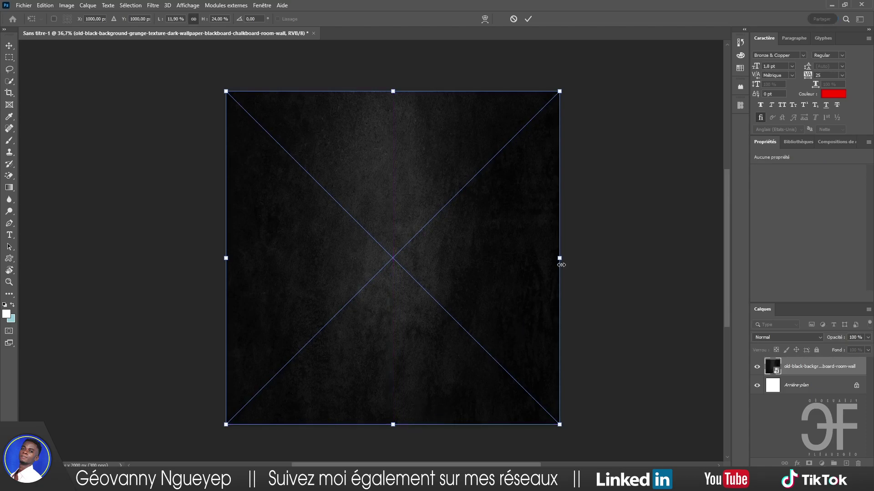
left_click(527, 19)
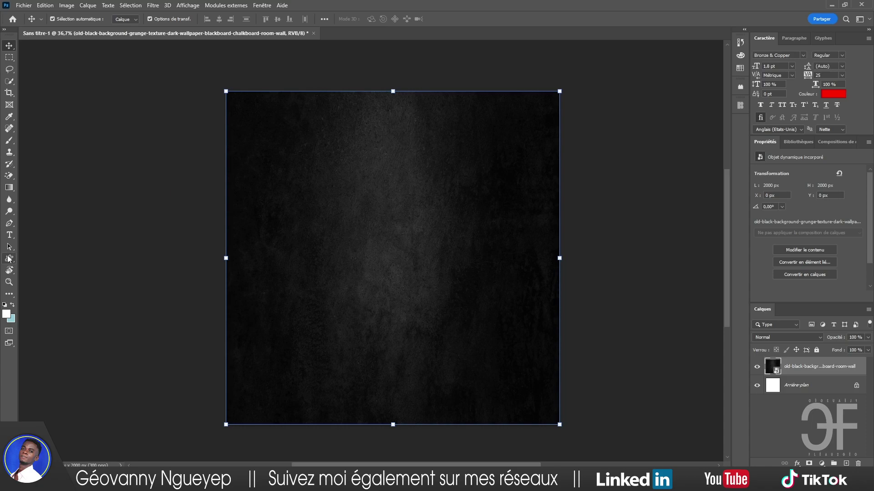
left_click(8, 258)
left_click(61, 267)
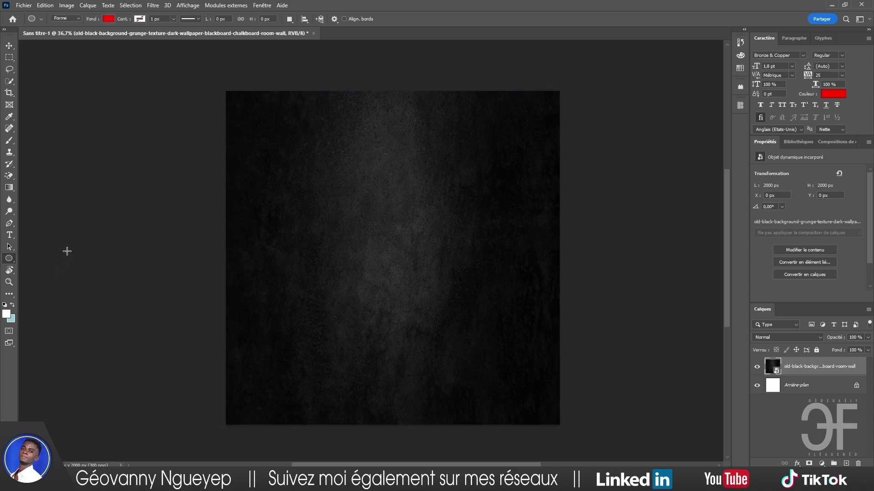
Set the ellipse to no fill with a golden-yellow #ffc000 outline.
left_click(108, 23)
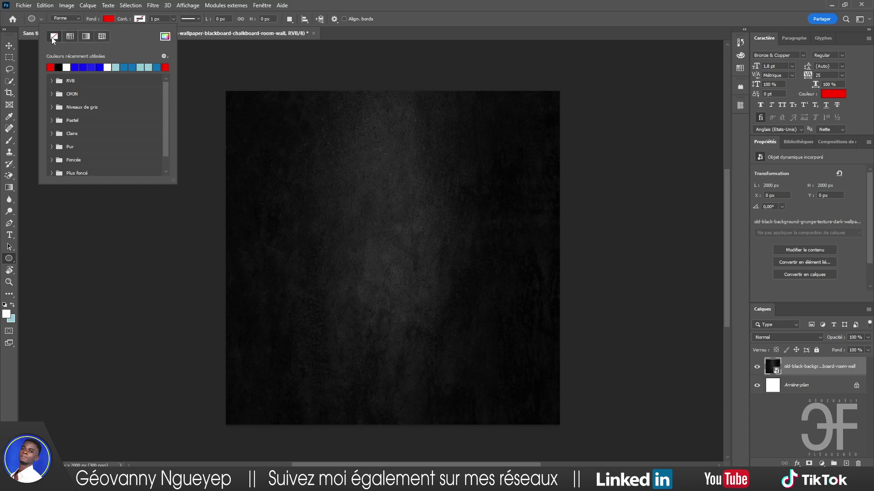
left_click(140, 20)
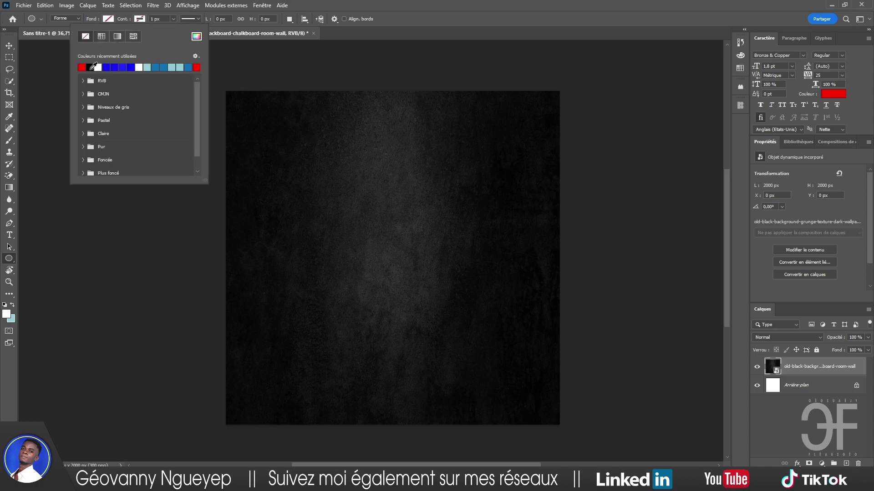
left_click(196, 36)
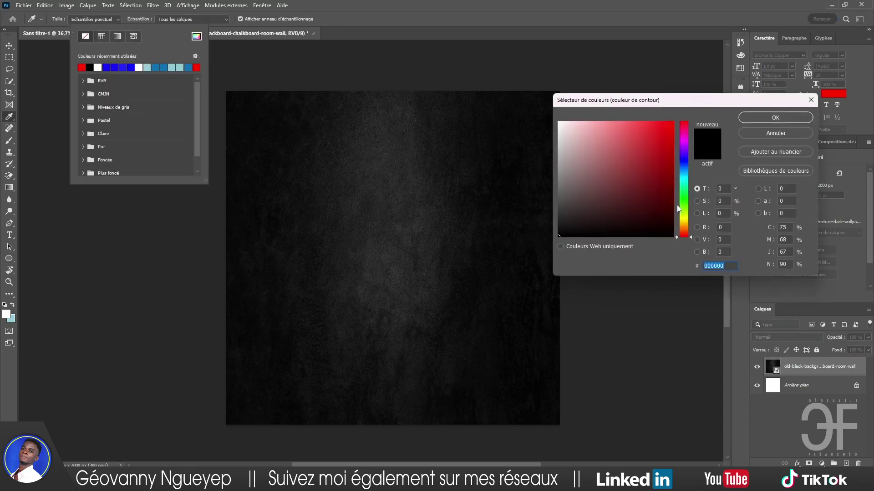
left_click_drag(690, 228, 689, 224)
mouse_move(661, 121)
left_mouse_down()
mouse_move(699, 110)
mouse_move(684, 136)
mouse_move(684, 118)
left_mouse_up()
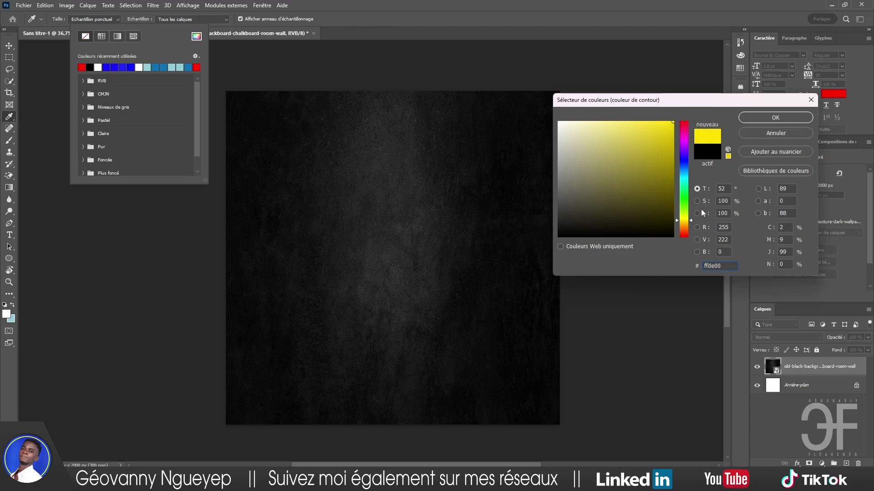
left_click_drag(690, 223, 692, 222)
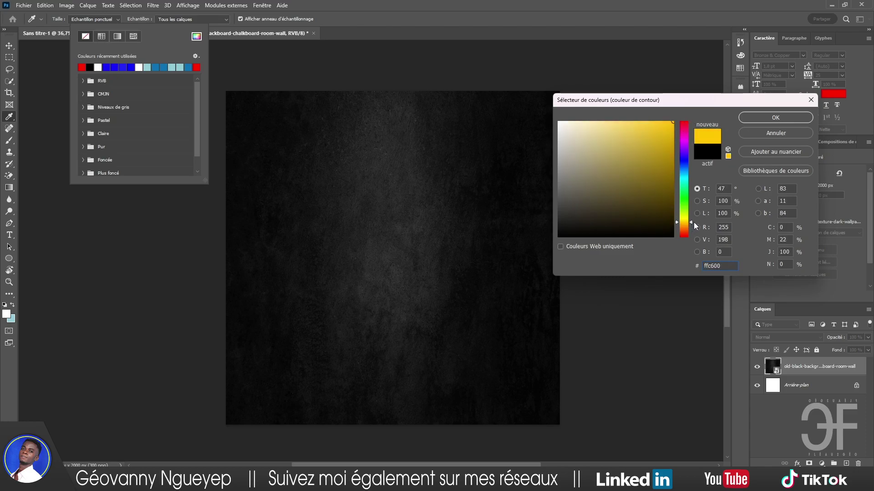
left_click(775, 118)
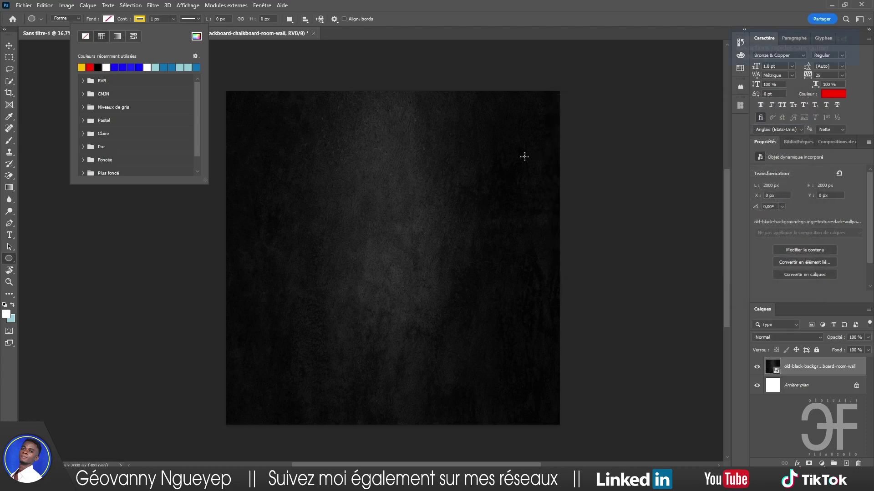
Set the outline thickness to 29 px and draw a large circle on the texture.
left_click(173, 20)
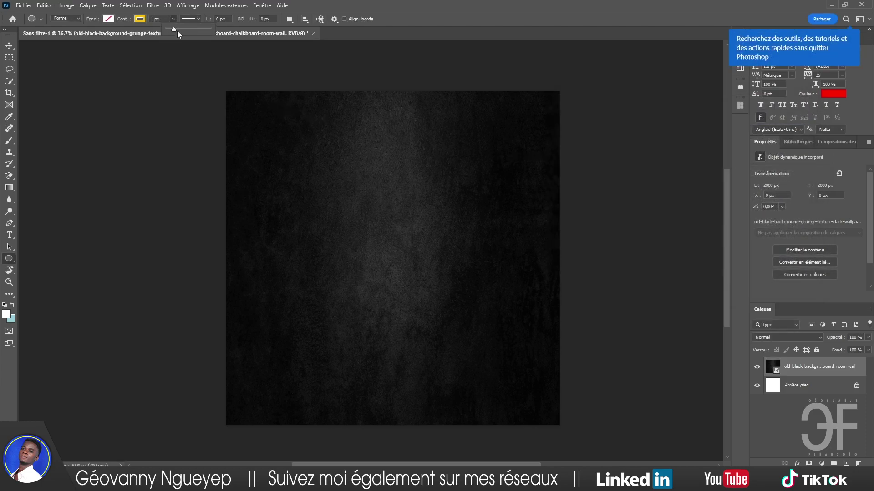
left_click_drag(181, 30, 178, 29)
left_click_drag(249, 113, 552, 360)
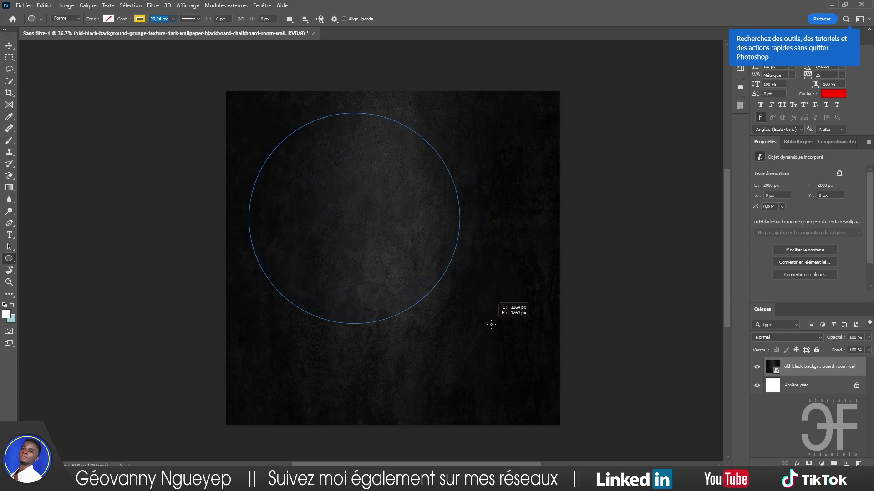
left_click_drag(553, 361, 616, 398)
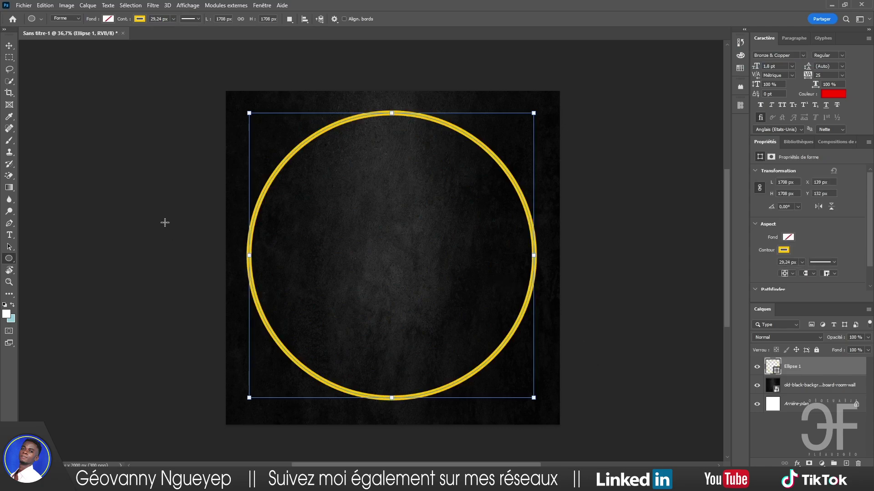
Enlarge the circle past the canvas edges so only its upper arc shows, then lower it slightly.
left_click(9, 46)
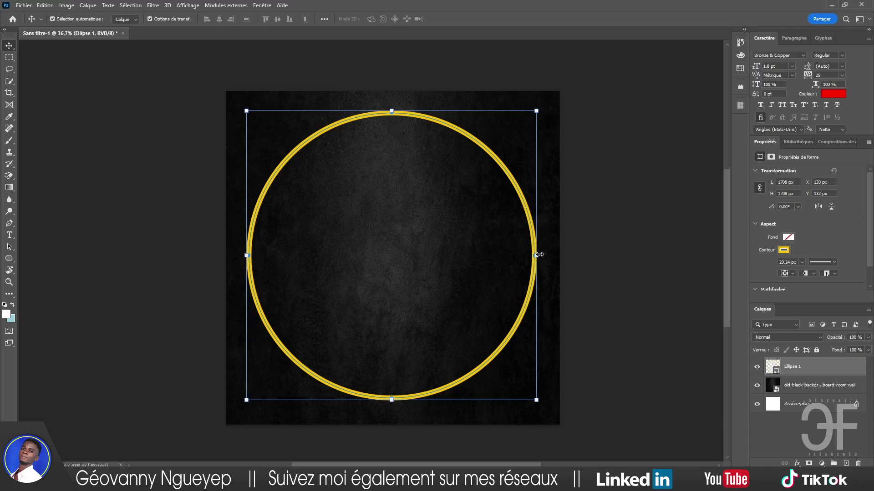
mouse_move(538, 255)
left_mouse_down()
mouse_move(495, 259)
mouse_move(620, 265)
left_mouse_up()
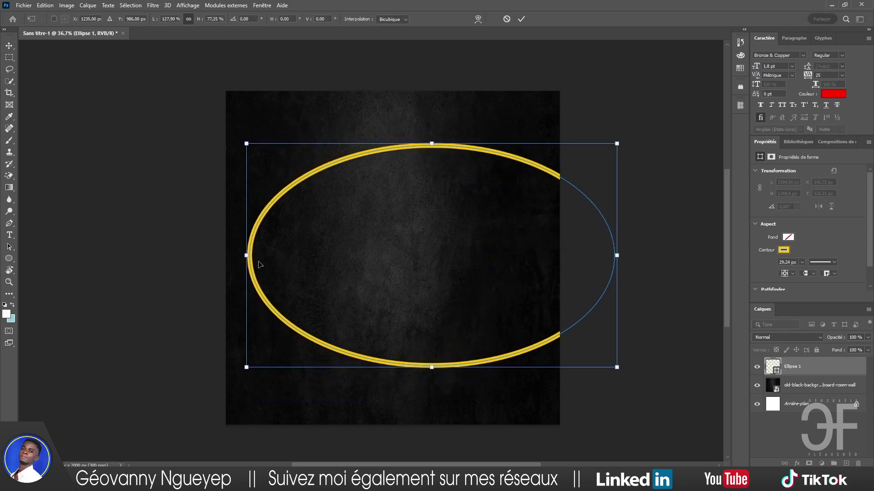
left_click_drag(245, 255, 159, 255)
mouse_move(389, 366)
left_mouse_down()
mouse_move(399, 464)
mouse_move(382, 238)
mouse_move(386, 244)
left_mouse_up()
scroll(385, 244, "down", 3)
scroll(390, 249, "down", 2)
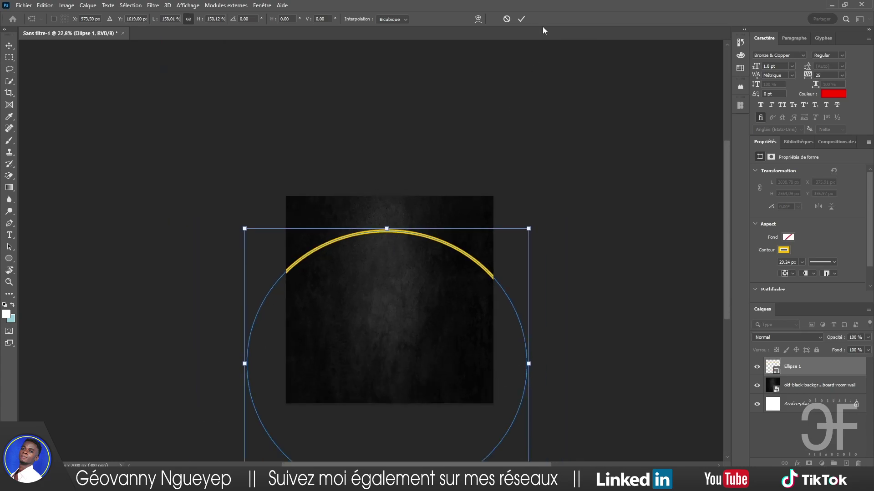
left_click(521, 18)
left_click(580, 204)
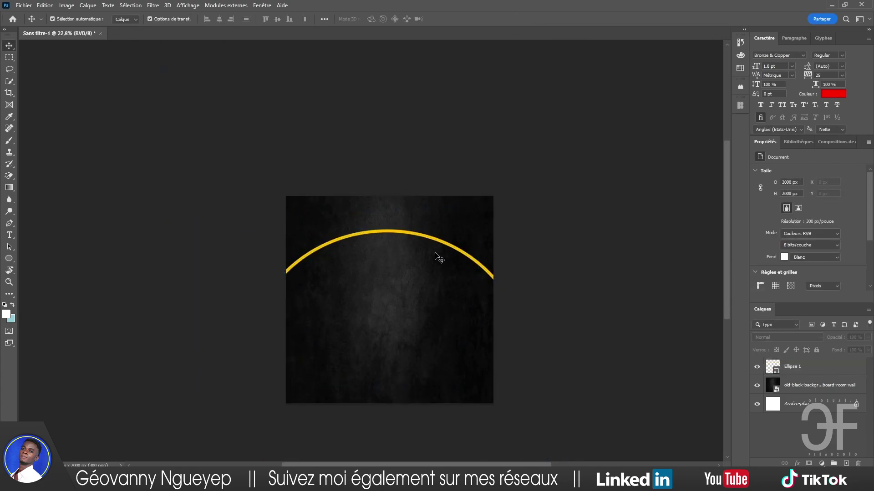
left_click_drag(427, 236, 427, 263)
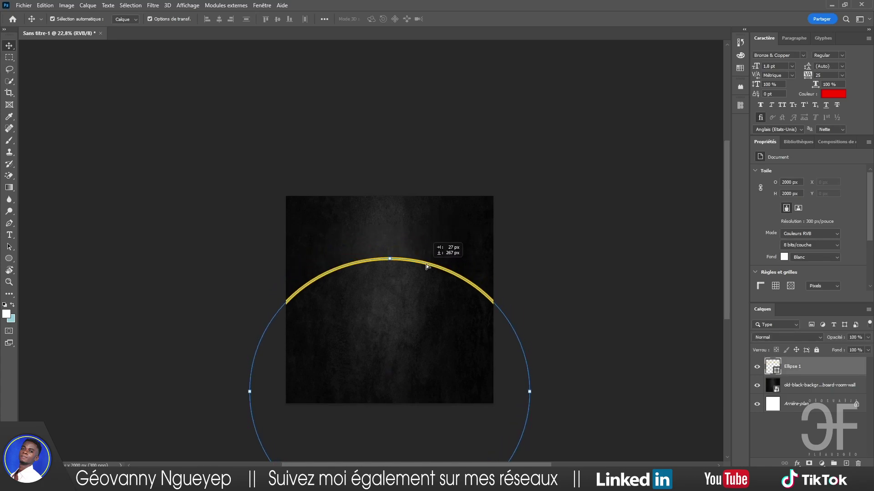
Position duplicated arc copies at successive heights across the top of the poster.
mouse_move(428, 261)
left_mouse_down()
mouse_move(421, 266)
mouse_move(421, 225)
left_mouse_up()
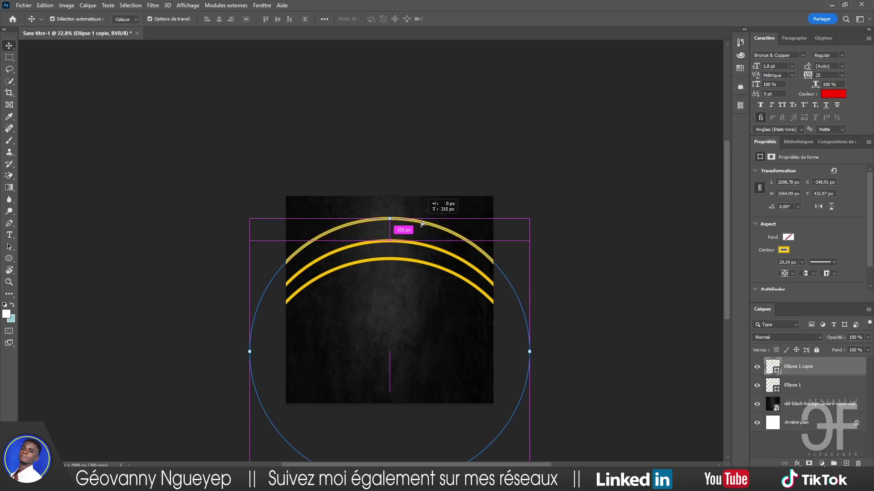
left_click_drag(422, 226, 418, 191)
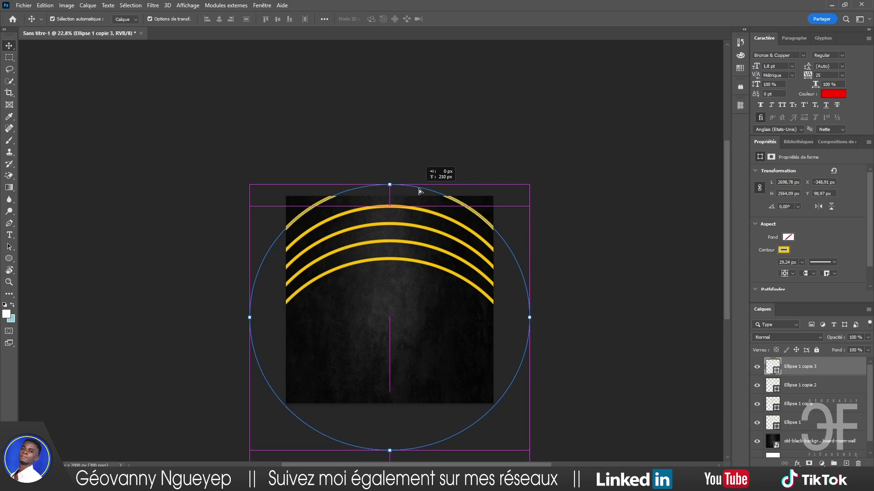
mouse_move(419, 192)
left_mouse_down()
mouse_move(458, 199)
mouse_move(454, 180)
left_mouse_up()
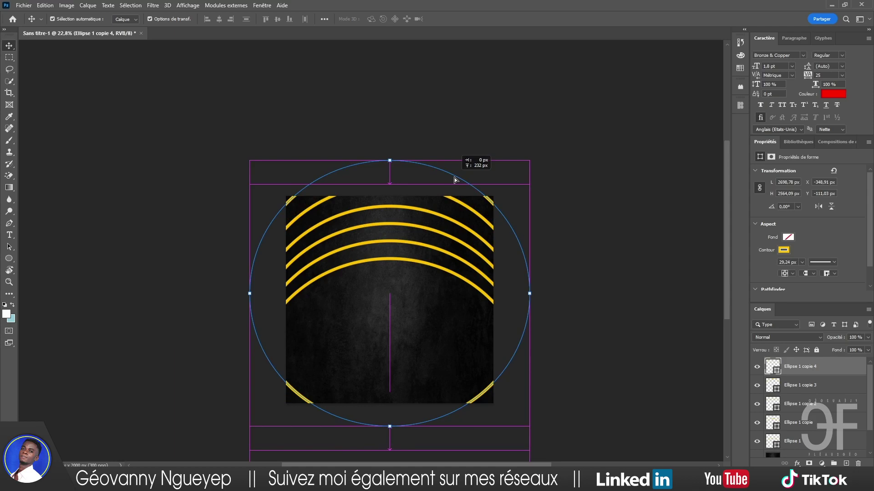
left_click_drag(454, 179, 454, 182)
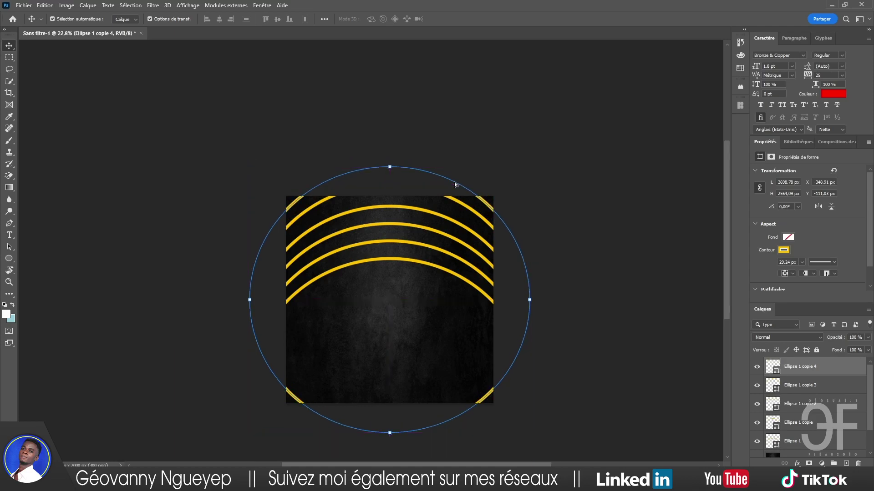
left_click(440, 420, "alt")
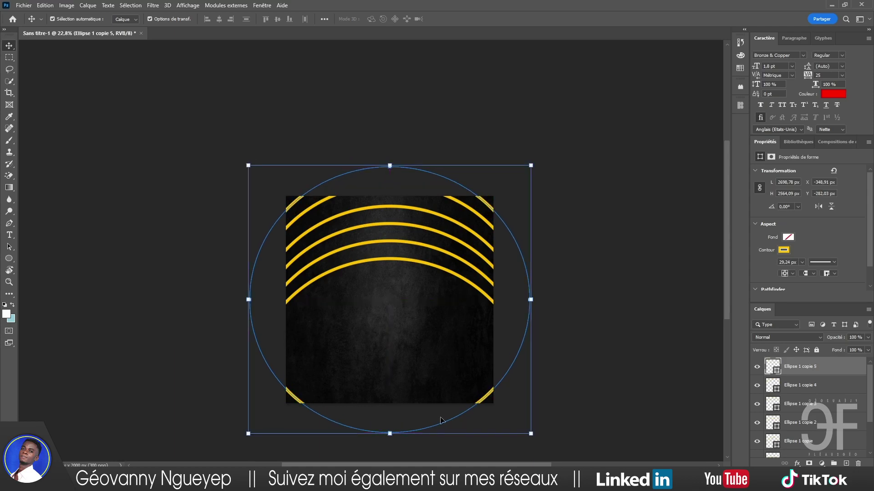
Widen the newest arc copy and nudge it down with Shift+Down.
left_click(392, 433)
left_click_drag(392, 437, 390, 281)
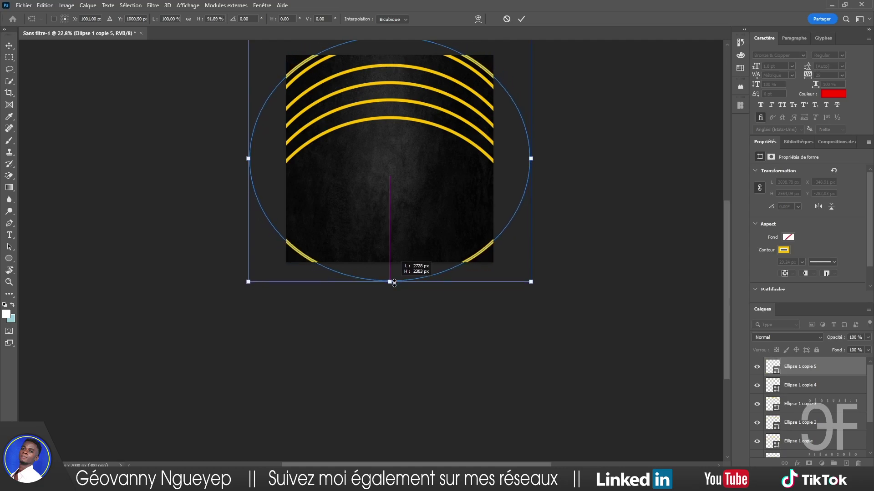
left_click(507, 18)
left_click_drag(530, 180, 547, 182)
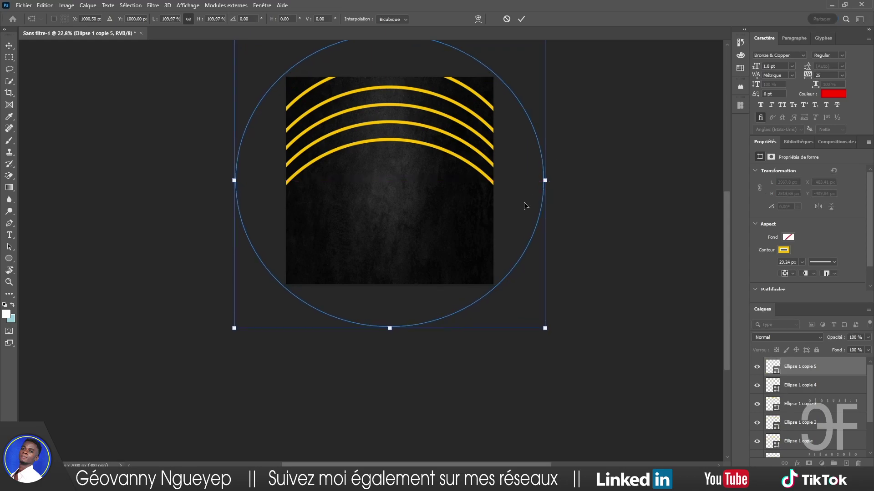
key("shift+Down")
key("shift+Down")
key("shift+Down")
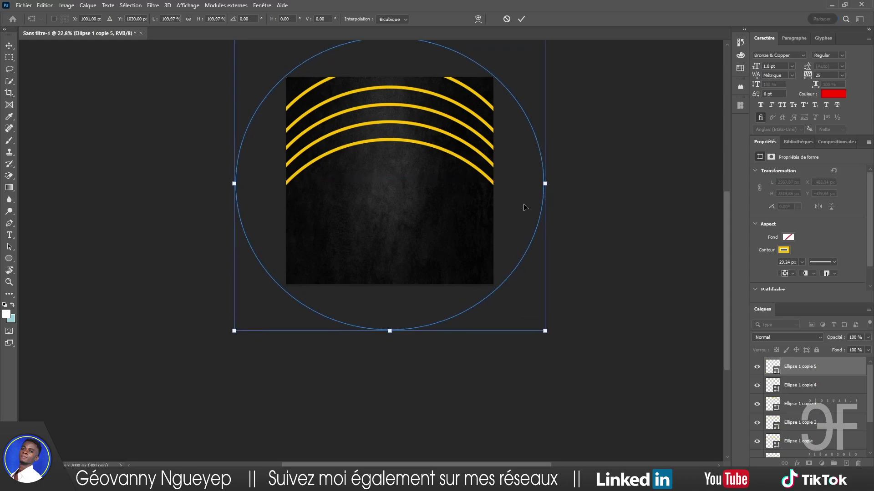
key("shift+Down")
key("shift+Down")
key("shift+Down")
key("shift+Down")
key("shift+Down")
key("shift+Down")
key("shift+Down")
key("shift+Down")
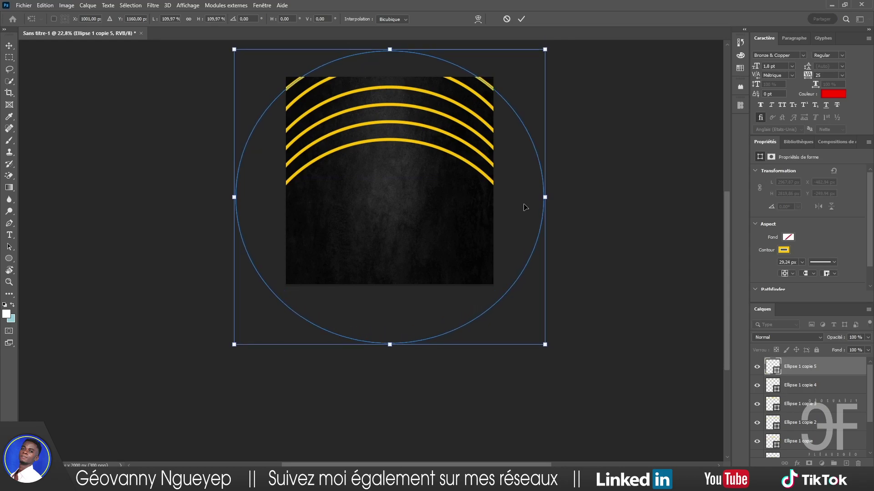
left_click(521, 19)
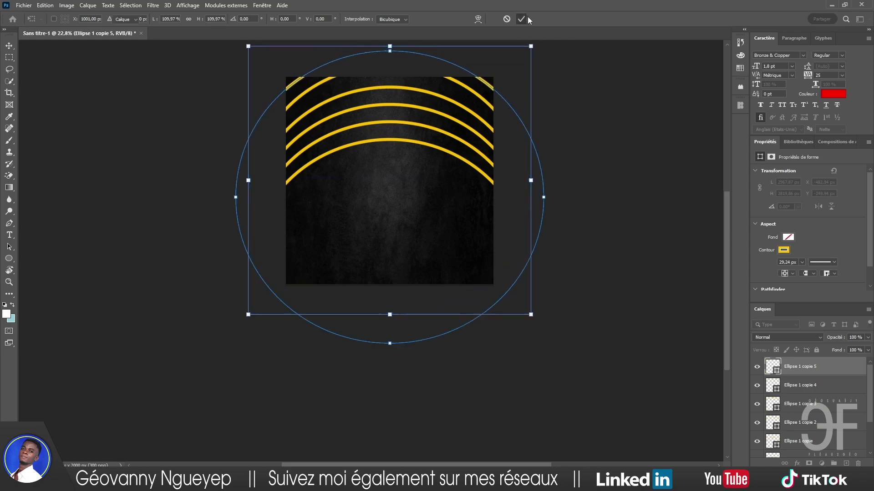
scroll(835, 387, "down", 1)
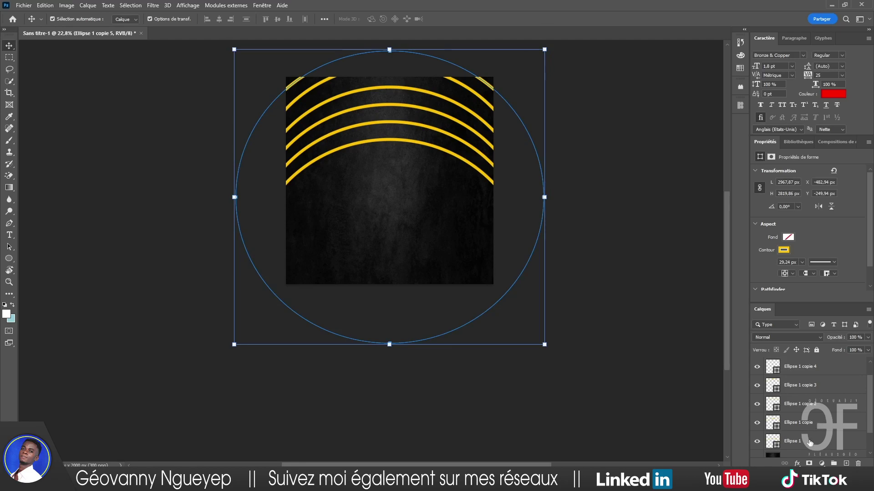
Group all ellipse layers into Groupe 1 and set its blend mode to Lumière tamisée.
left_click(810, 441, "shift")
scroll(818, 420, "down", 2)
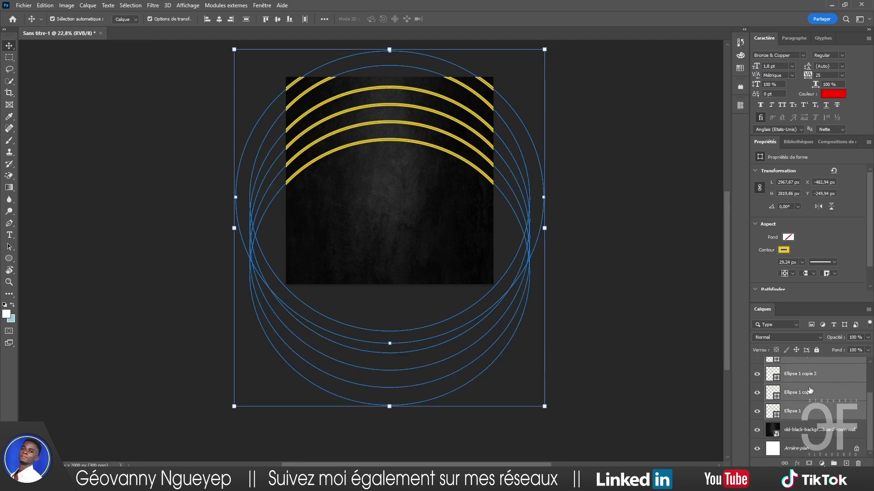
key("ctrl+g")
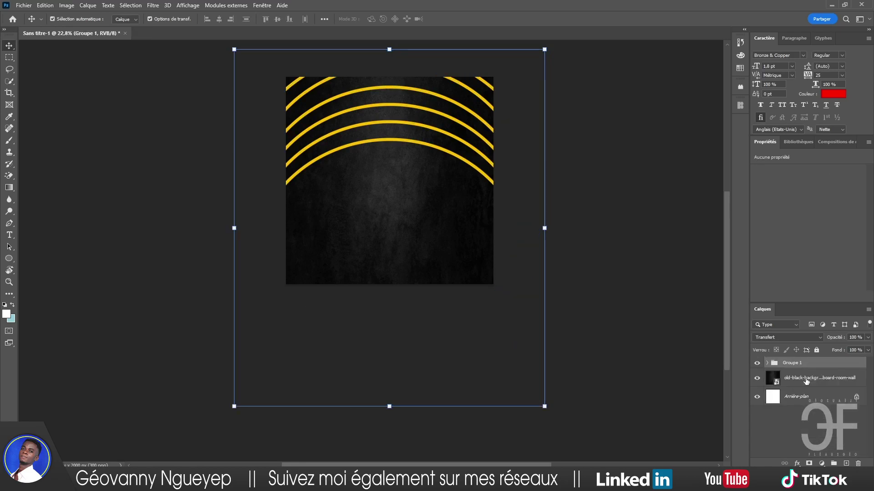
left_click(803, 340)
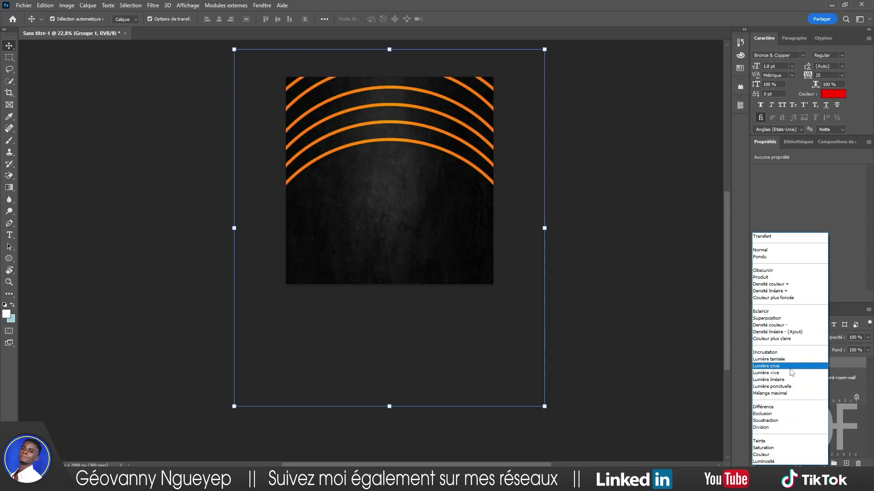
left_click(777, 359)
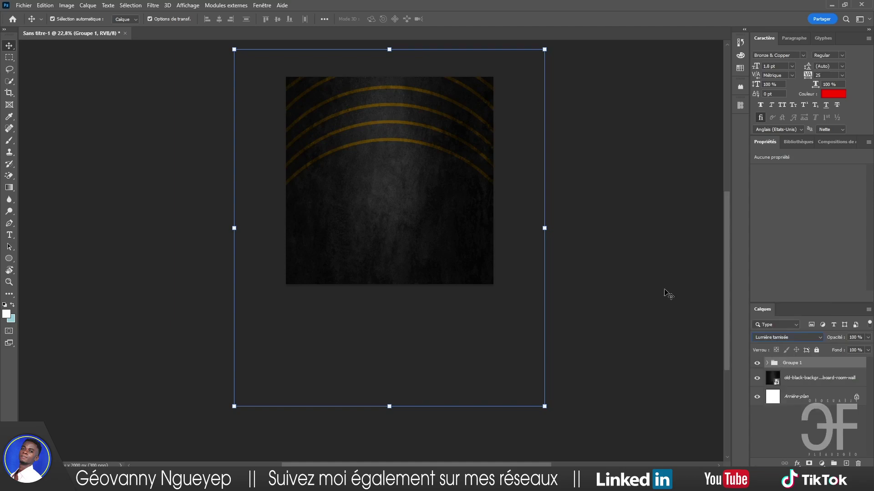
left_click(634, 186)
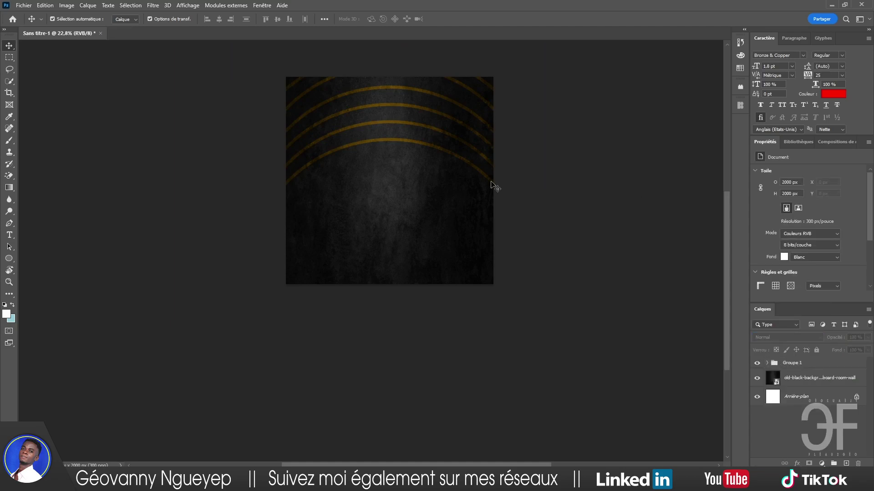
Widen Groupe 1's arcs and shift them slightly lower on the poster.
scroll(430, 175, "up", 1)
scroll(432, 176, "up", 1)
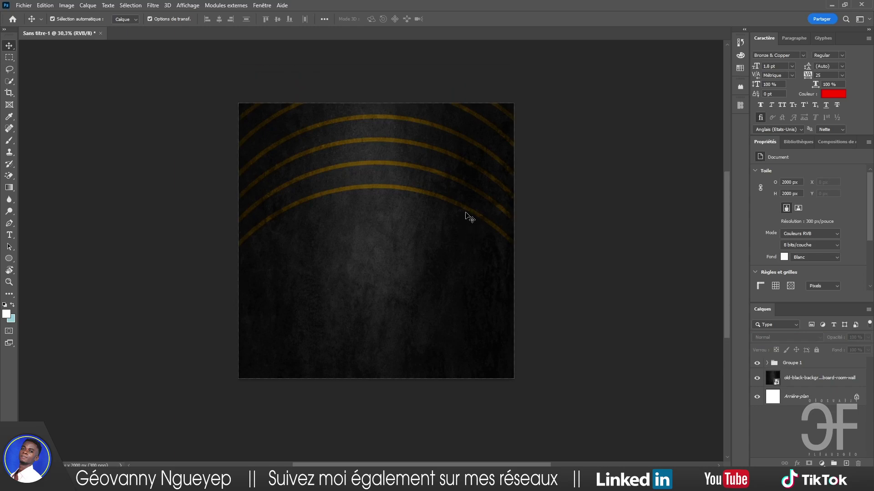
left_click(808, 362)
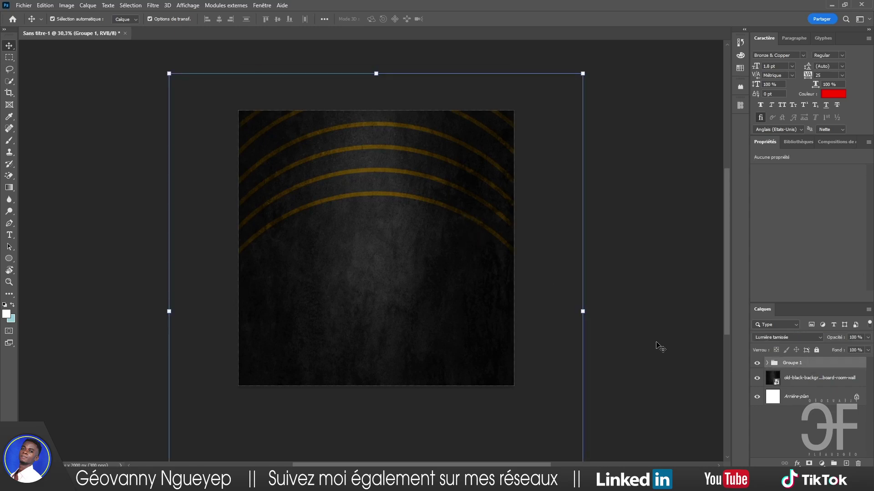
left_click(582, 310)
left_click_drag(583, 313, 633, 307)
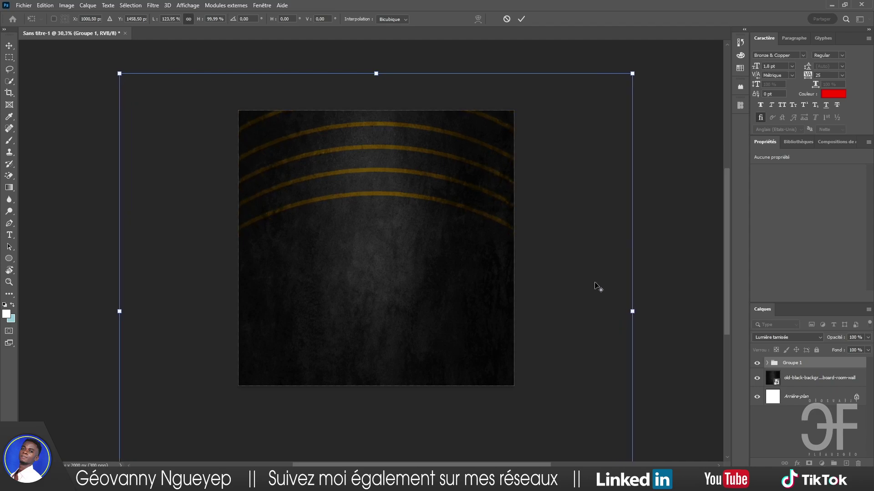
left_click_drag(460, 186, 462, 210)
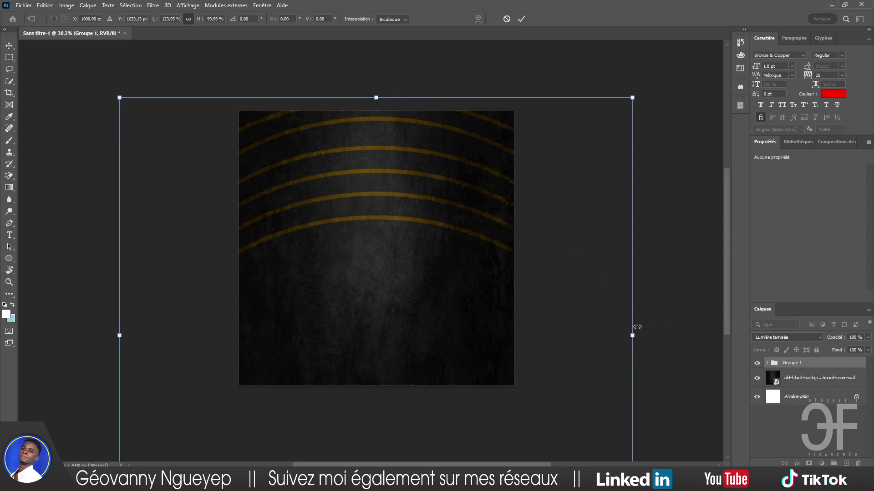
left_click_drag(634, 335, 621, 335)
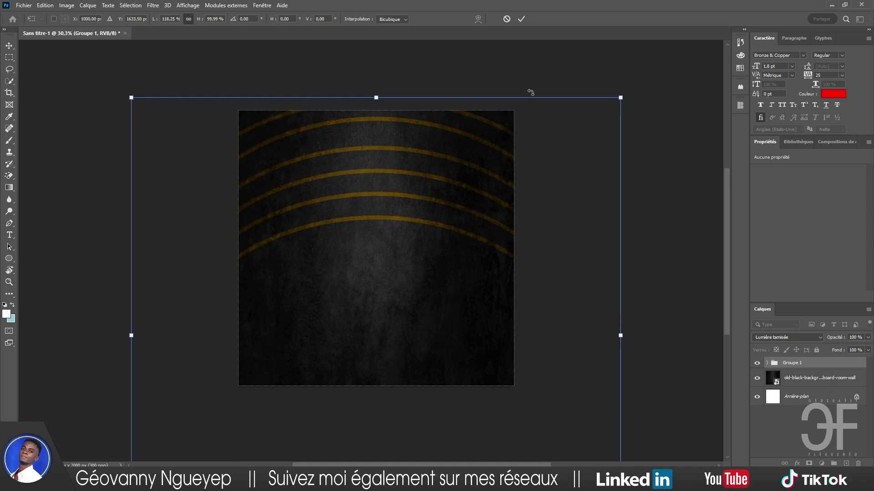
left_click(521, 20)
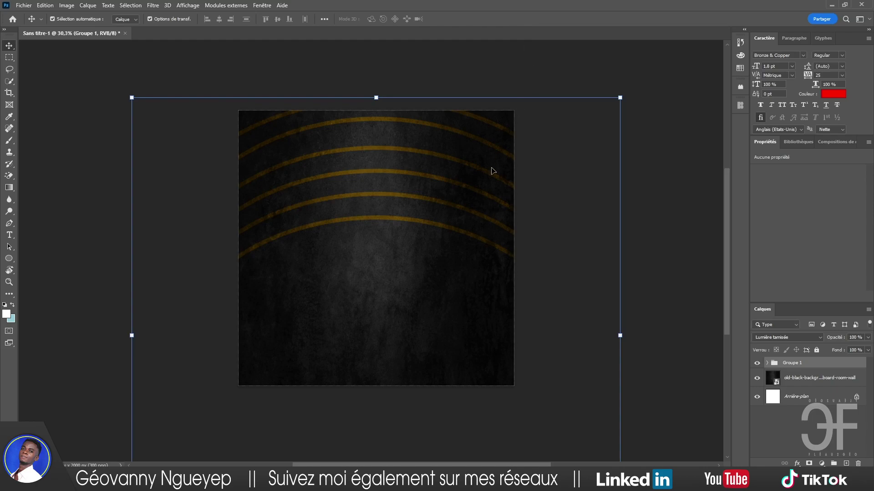
Nudge Groupe 1 slightly further down and apply the transform.
left_click(389, 102)
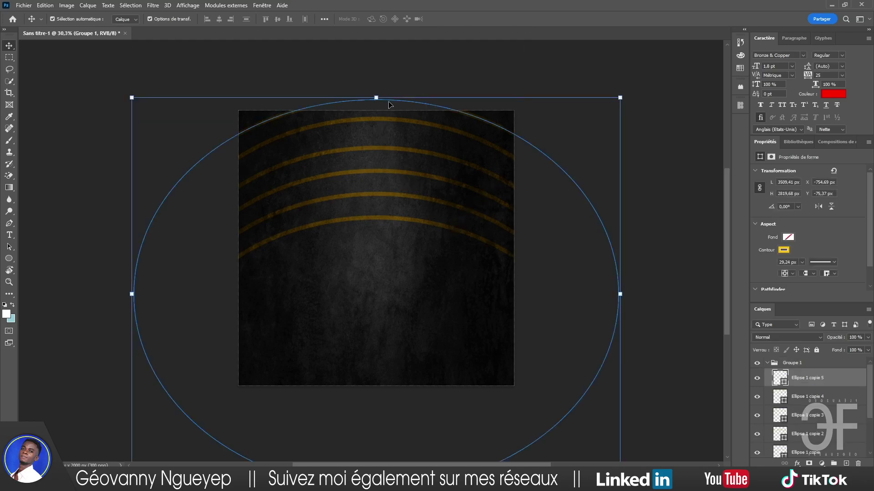
left_click(767, 363)
left_click(800, 367)
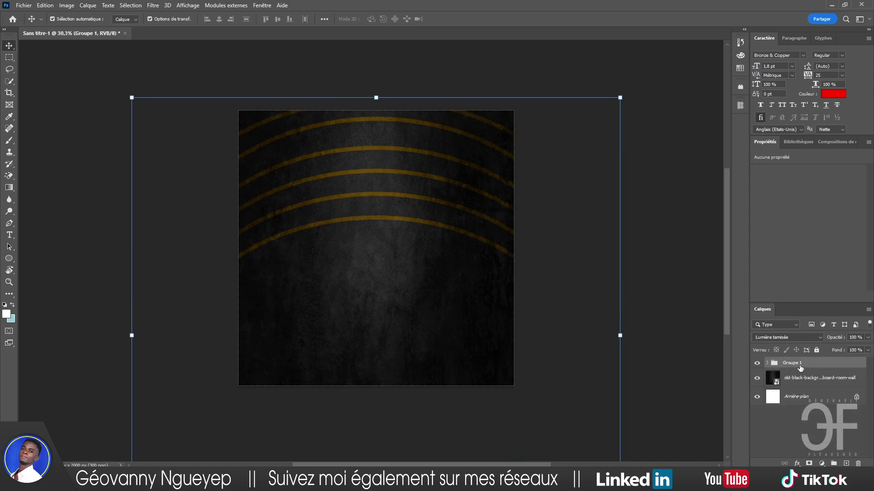
left_click(619, 97)
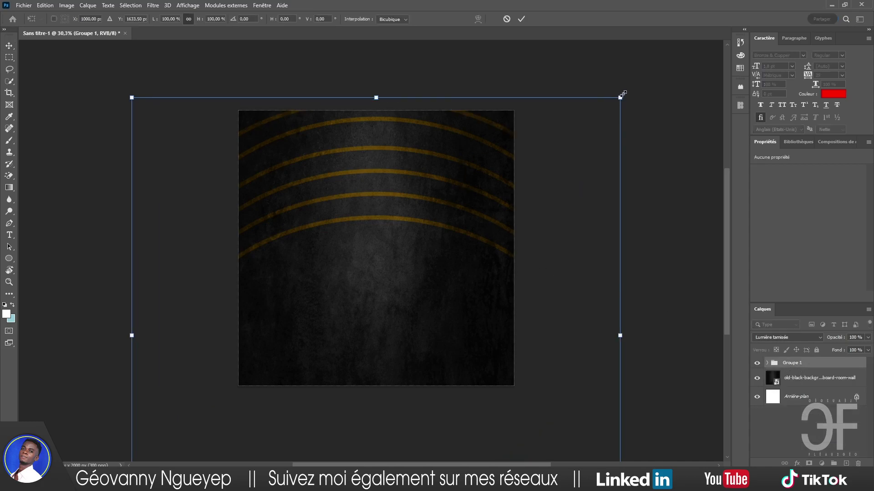
left_click_drag(558, 118, 558, 126)
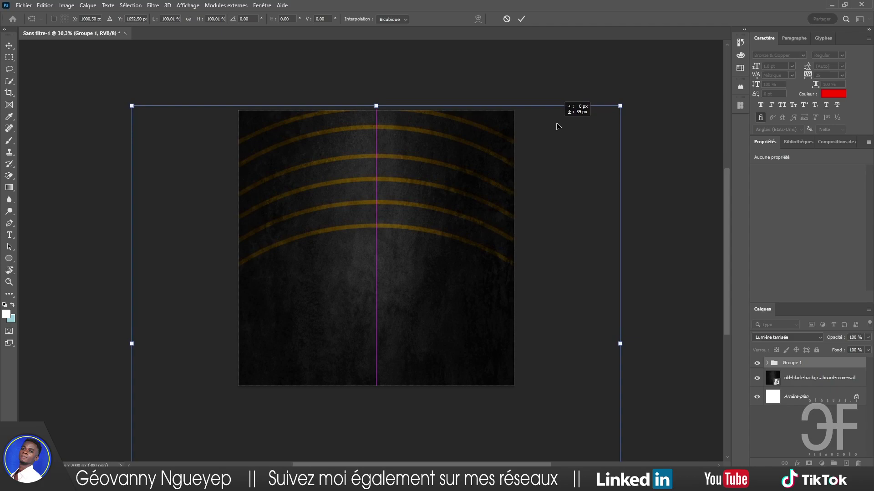
left_click_drag(559, 126, 559, 126)
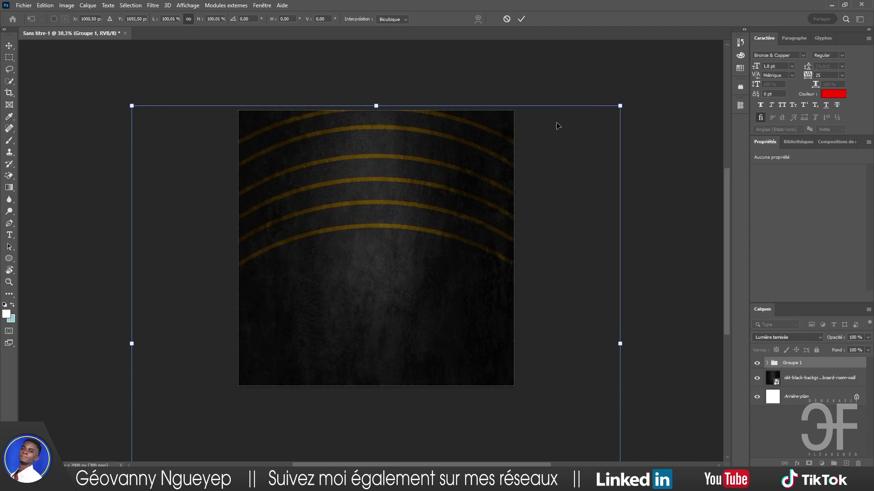
left_click(521, 19)
left_click(576, 234)
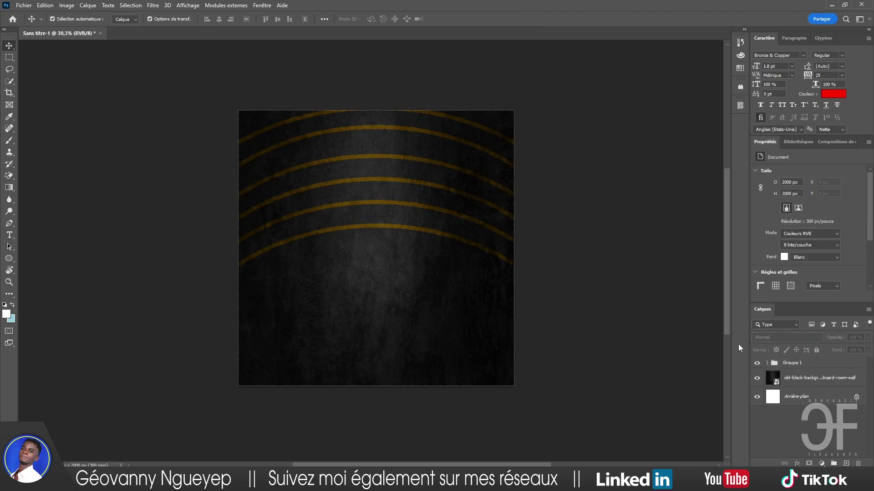
Lock Groupe 1 in the Layers panel.
scroll(493, 280, "down", 1)
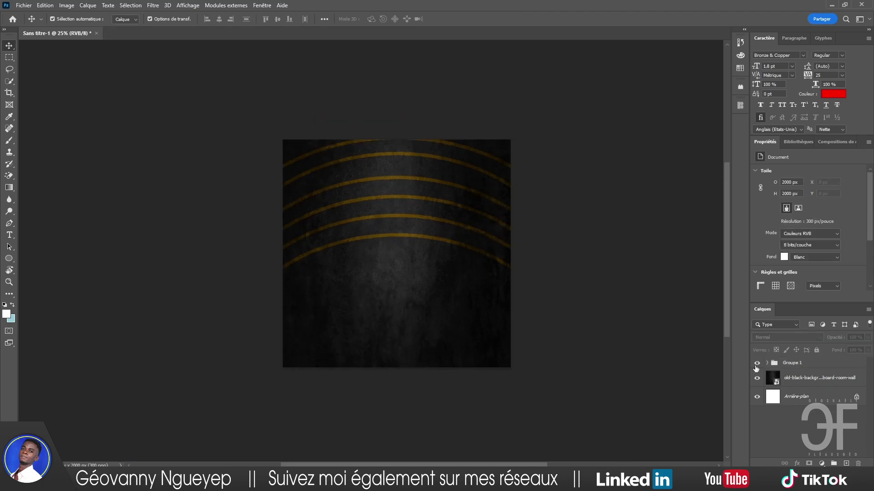
left_click(802, 364)
left_click(817, 350)
left_click(655, 259)
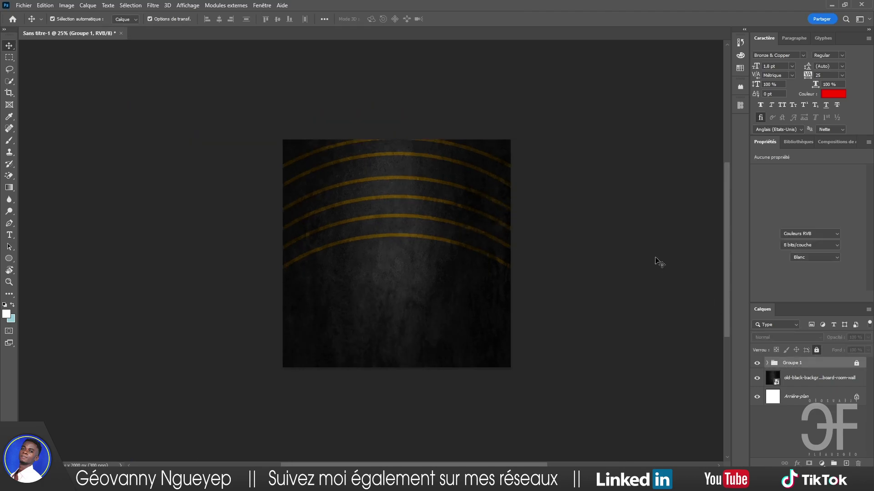
scroll(364, 237, "up", 1)
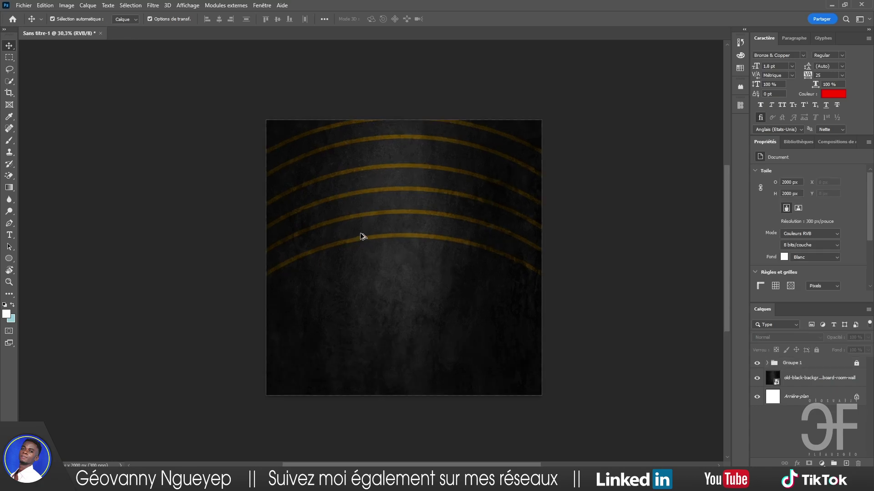
Choose the OfficinaSansExtraBoldITC Italic font and start a text line near the upper left.
scroll(367, 234, "up", 1)
key("t")
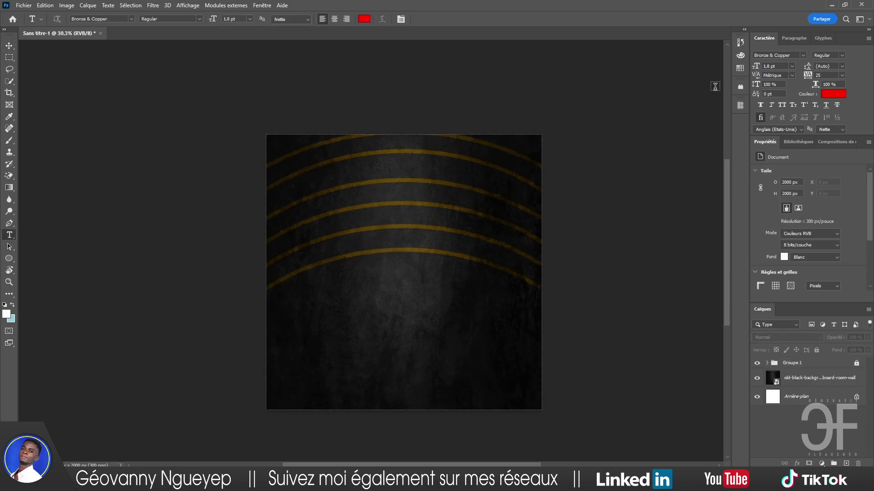
left_click(784, 54)
type("i")
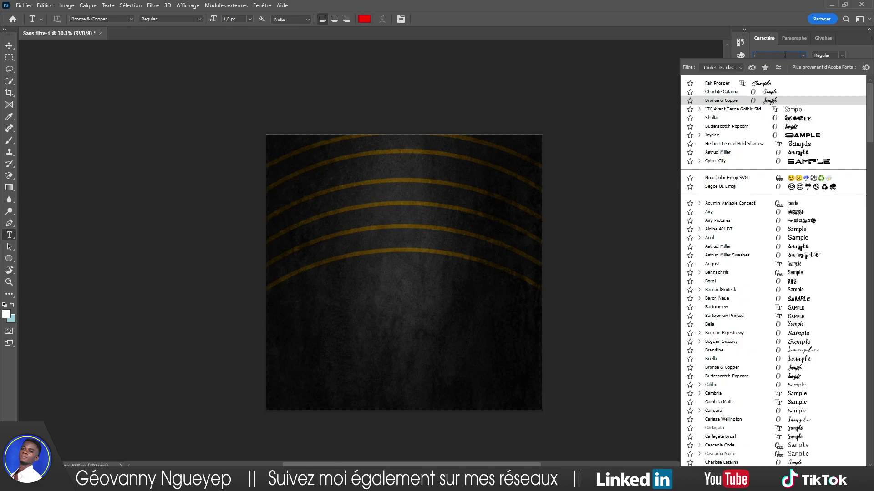
type("tc")
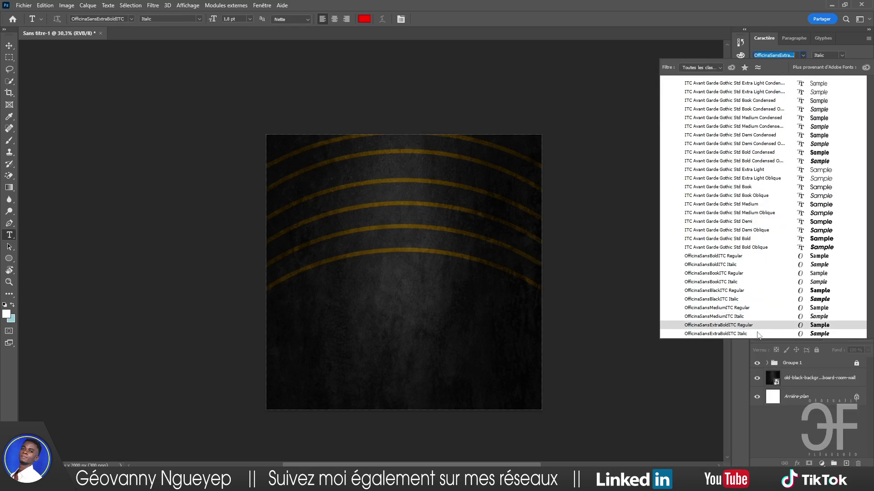
left_click(742, 333)
left_click(301, 175)
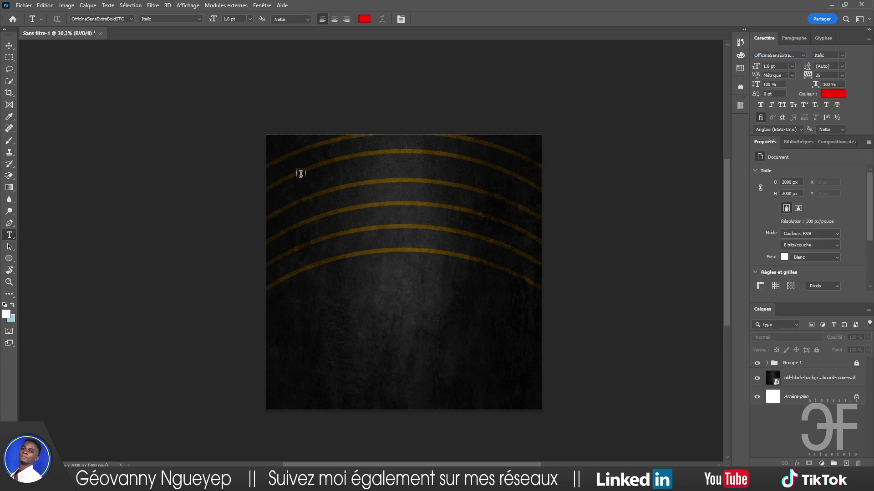
Type 'Avec ma voix' in white at 39 pt.
left_click(836, 94)
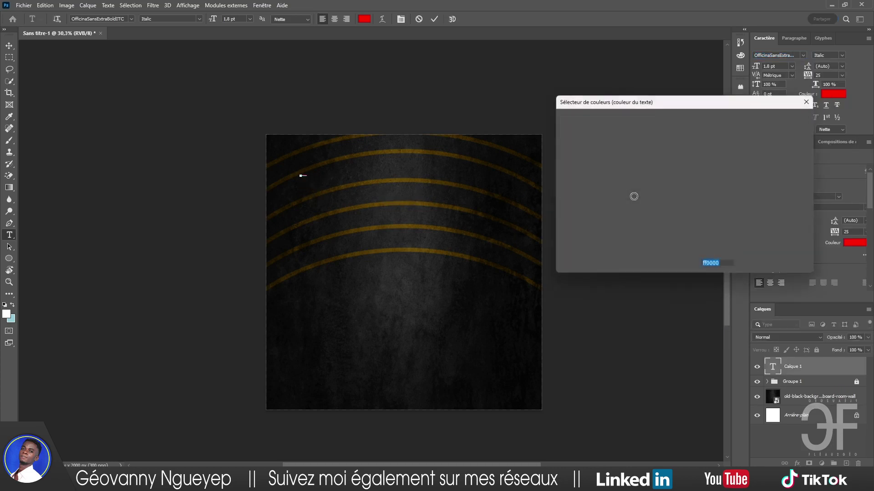
left_click_drag(634, 195, 525, 83)
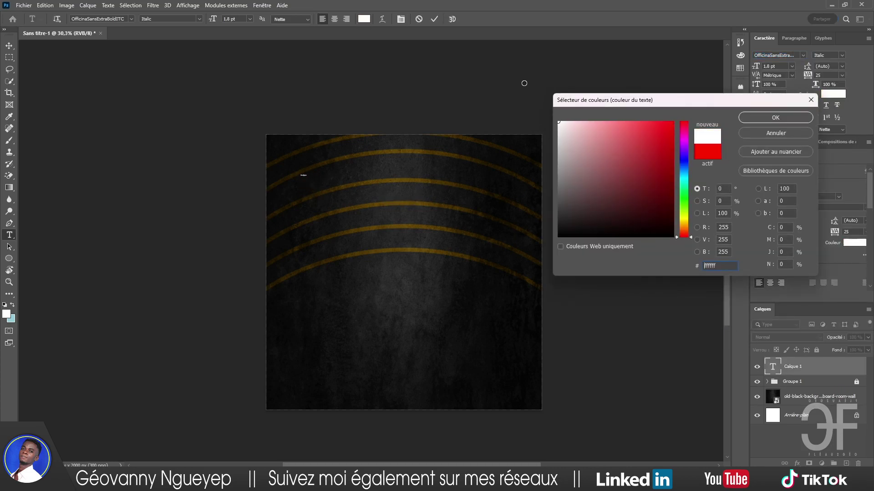
left_click(776, 117)
left_click(769, 66)
type("31")
key("Return")
type("39")
key("Return")
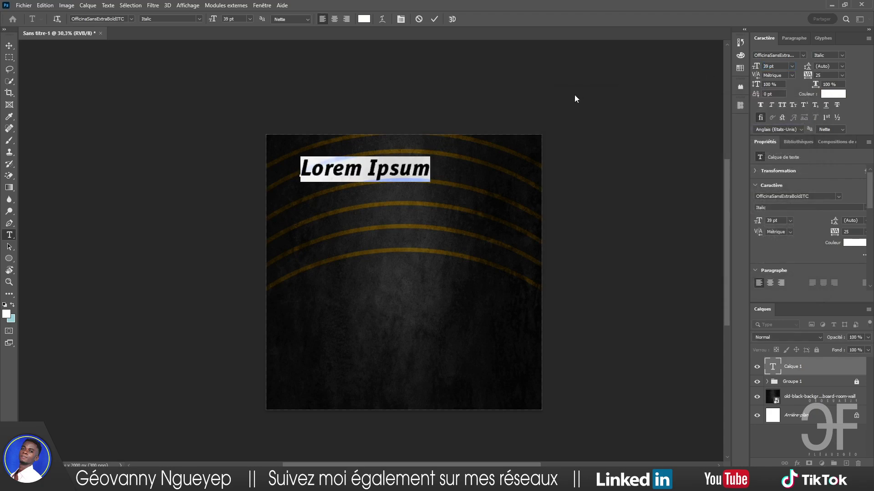
type("Avec")
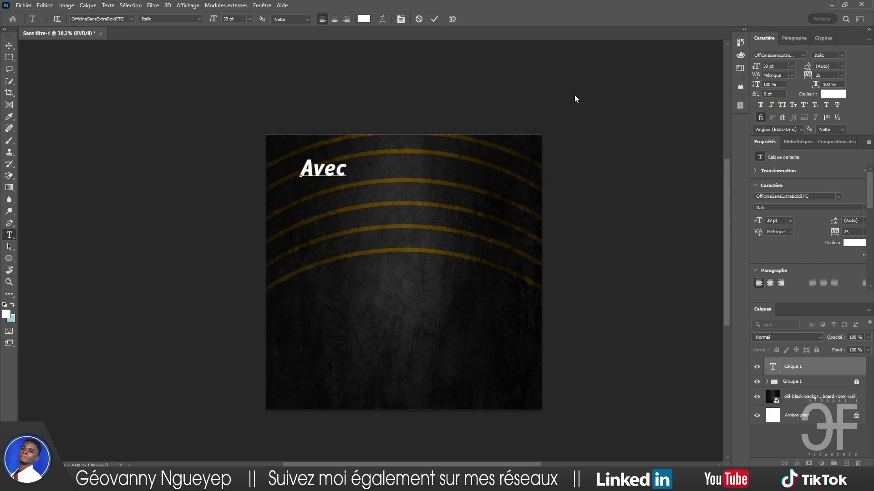
type(" ma voi")
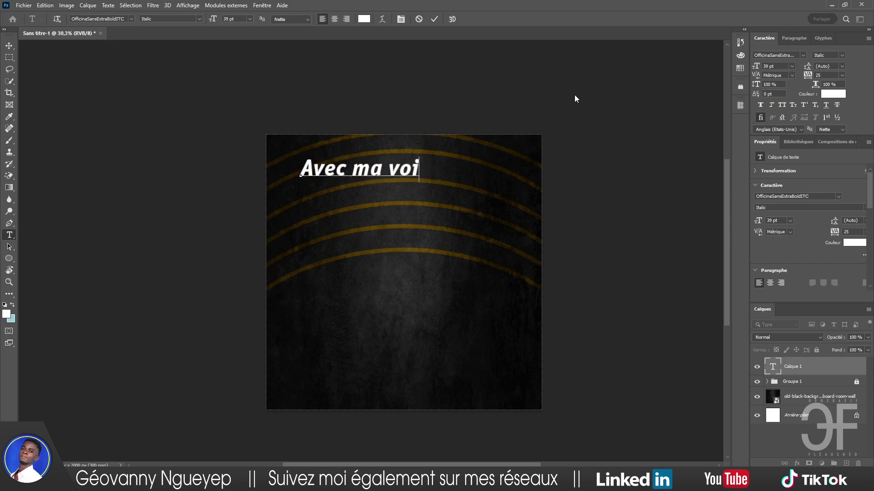
type("x")
left_click(435, 19)
Move 'Avec ma voix' up-left and duplicate it below, retyped as 'je peux faire'.
key("v")
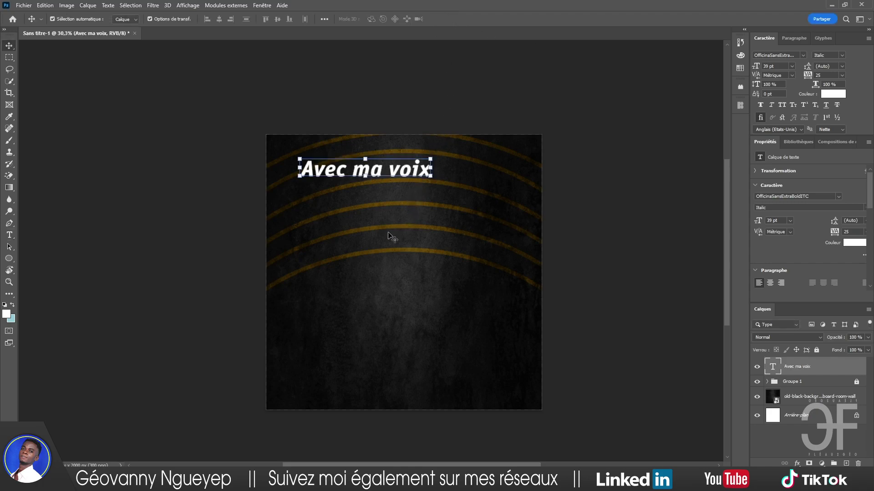
left_click_drag(396, 172, 376, 163)
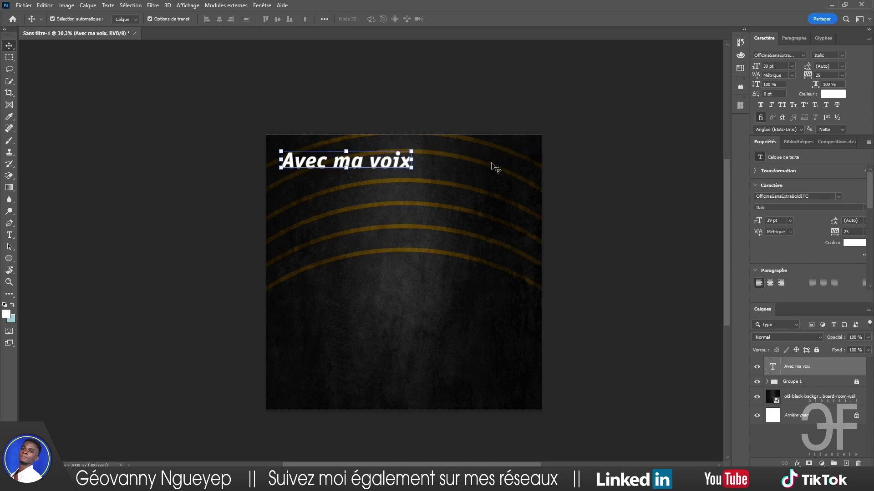
left_click(561, 155)
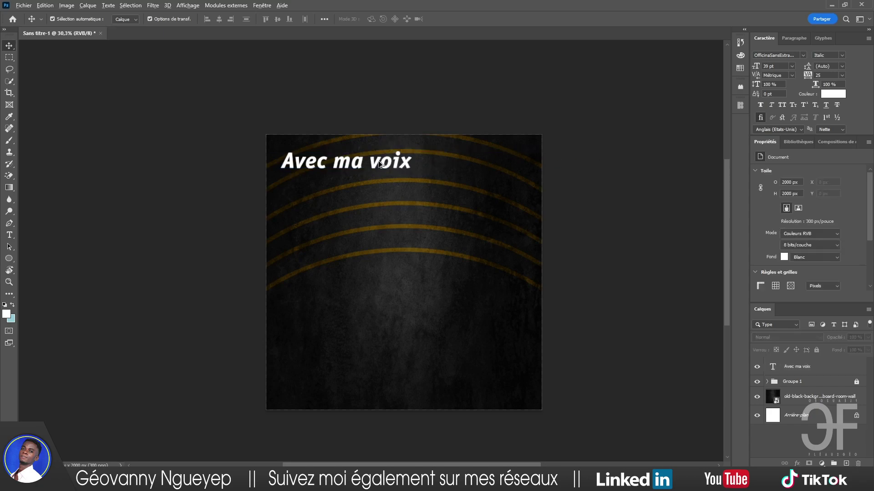
left_click_drag(385, 160, 398, 182)
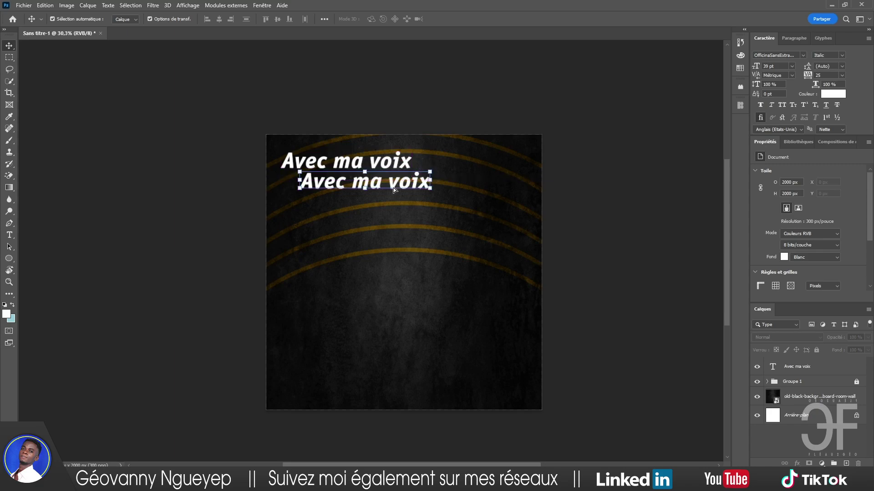
key("t")
left_click(393, 185)
key("ctrl+a")
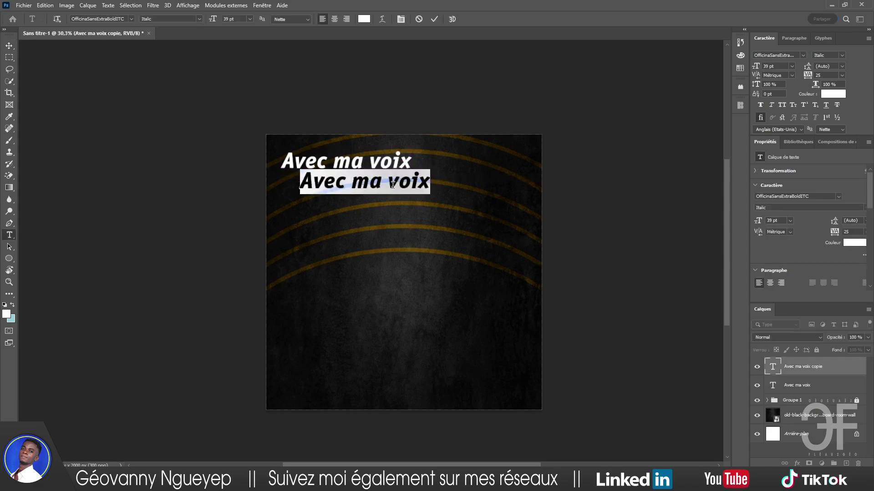
type("je ")
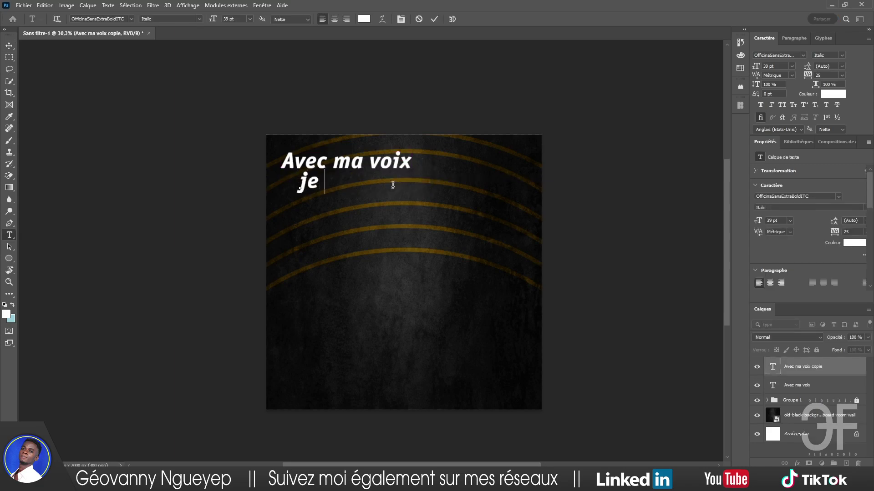
type("peux")
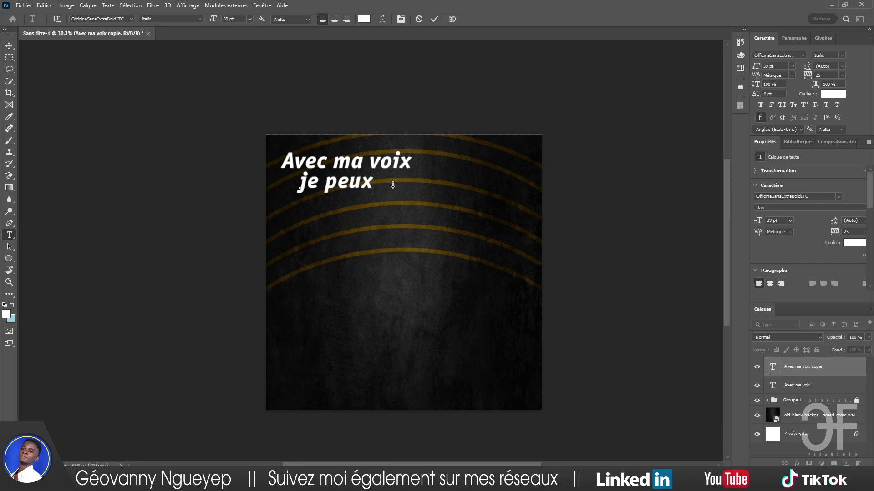
type(" faire")
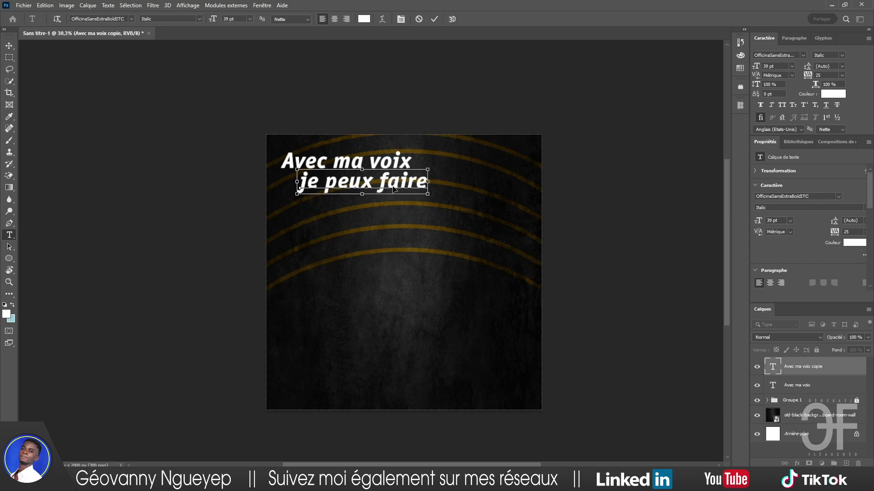
key("ctrl+a")
Make 'je peux faire' yellow-orange and reduce it to 33 pt.
left_click(832, 93)
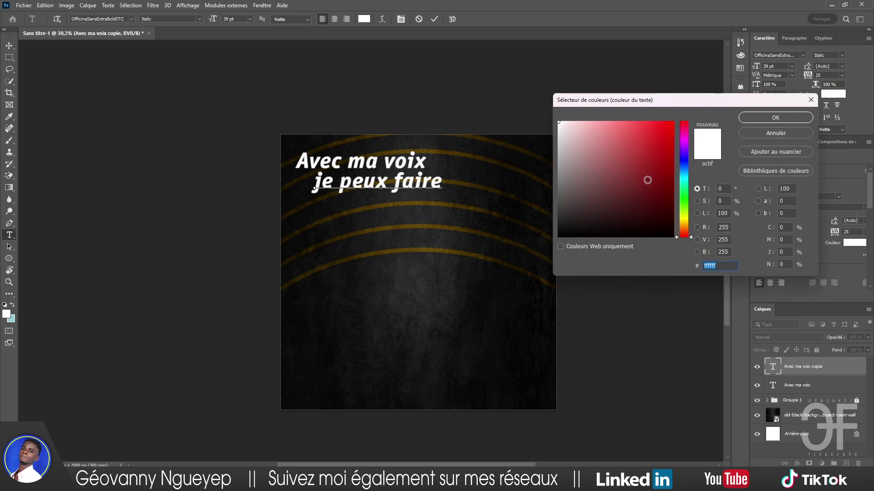
left_click_drag(689, 218, 689, 225)
left_click_drag(668, 157, 673, 122)
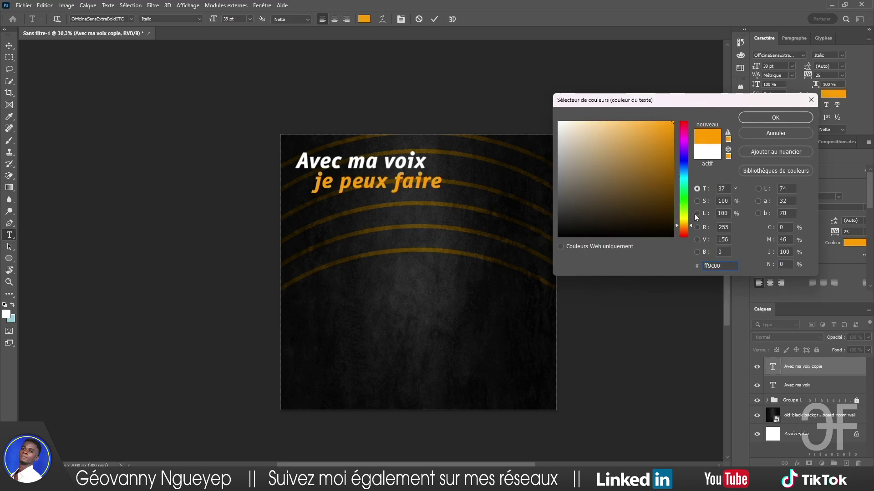
left_click_drag(687, 227, 691, 222)
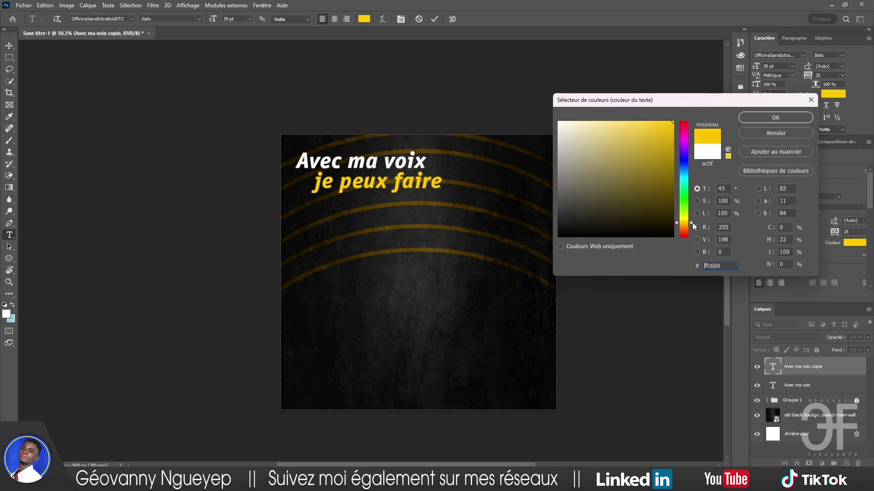
left_click(755, 117)
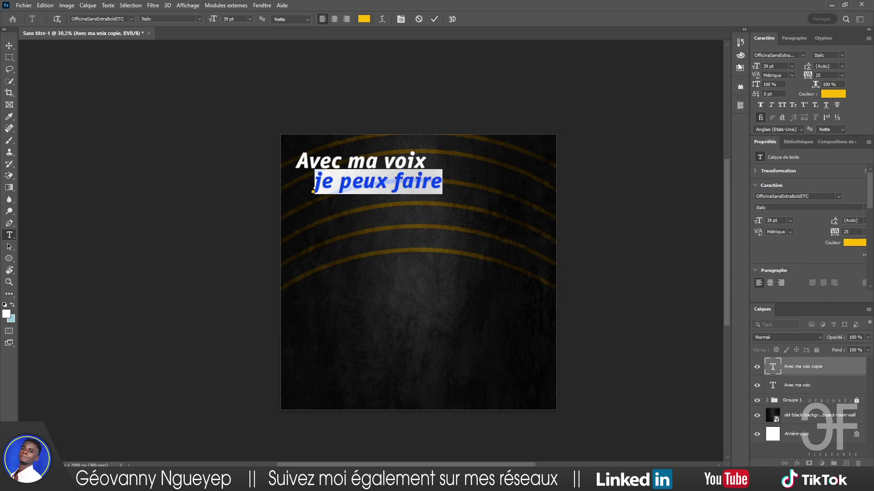
key("Down")
key("Down")
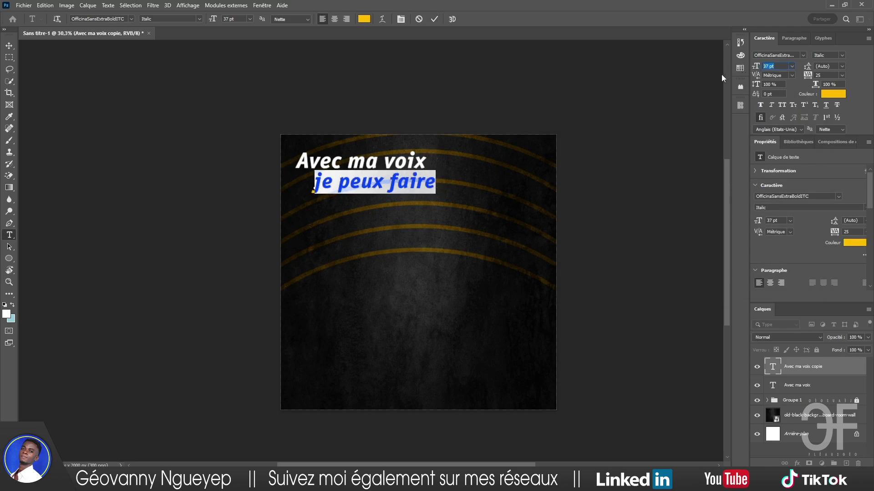
key("Down")
key("Down")
key("Down")
key("Down")
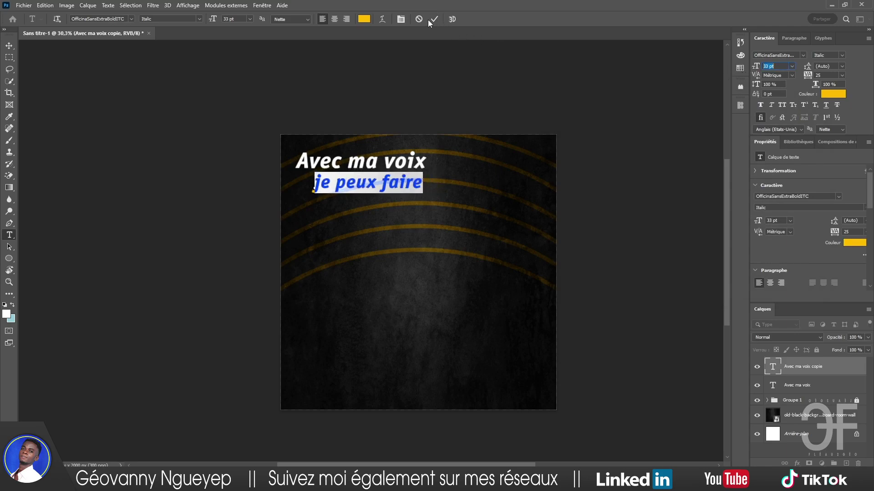
left_click(435, 20)
Lower Groupe 1's opacity to about 33% and lock it.
key("v")
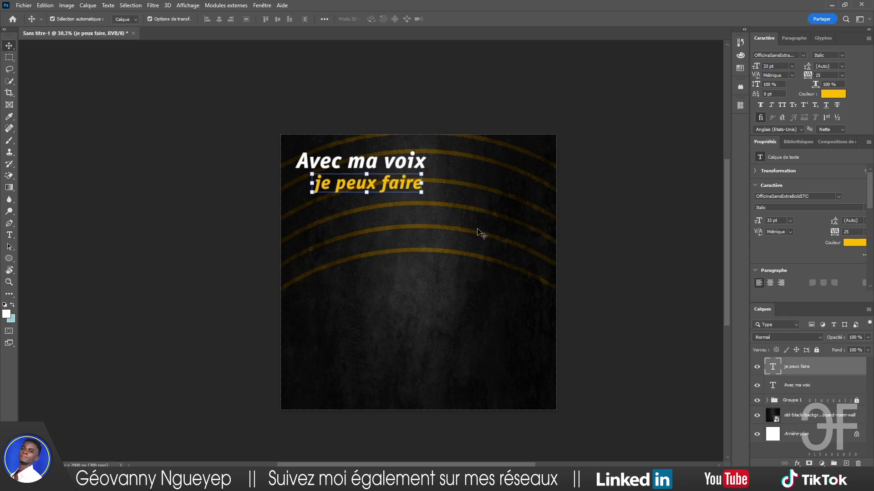
left_click(805, 405)
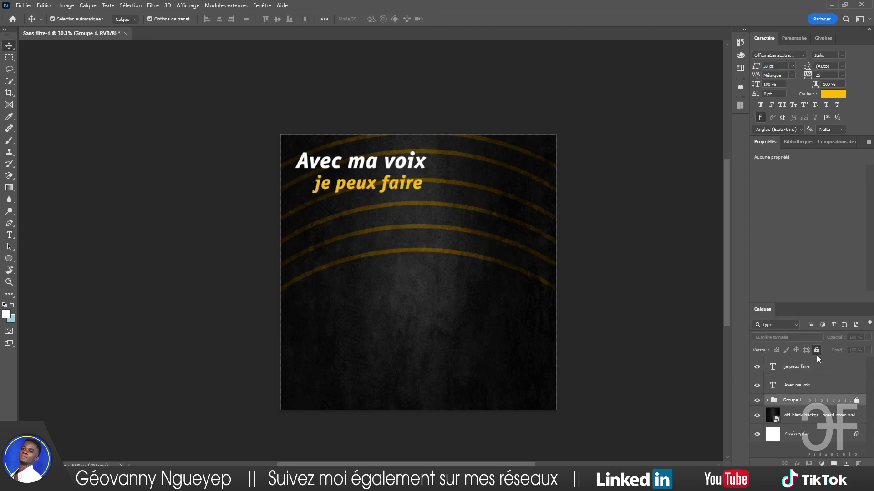
left_click_drag(837, 341, 811, 343)
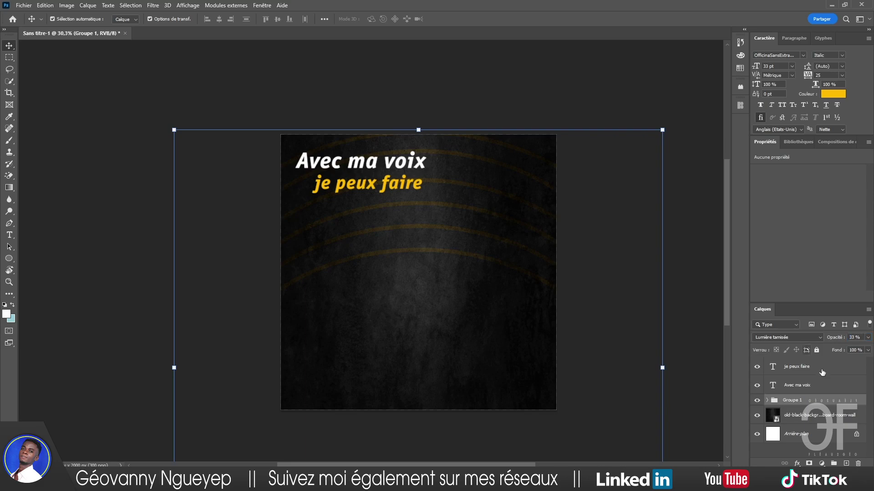
left_click(816, 349)
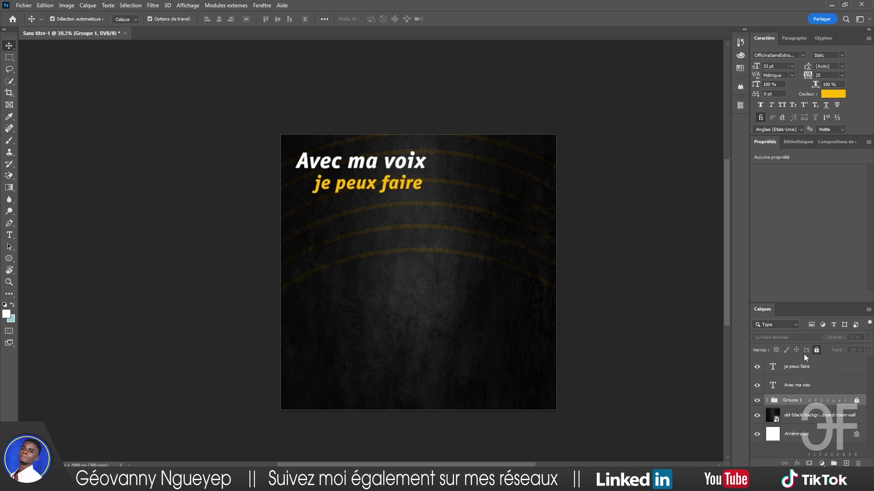
left_click(669, 298)
scroll(381, 178, "up", 1)
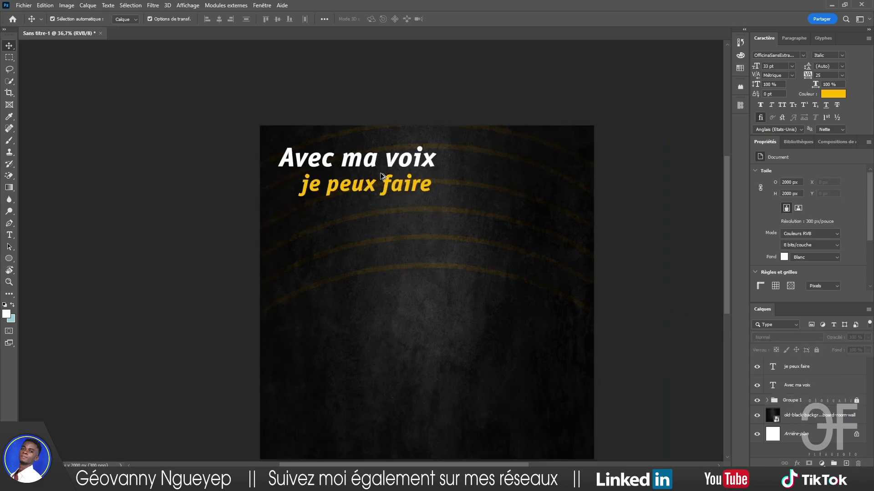
scroll(384, 179, "up", 1)
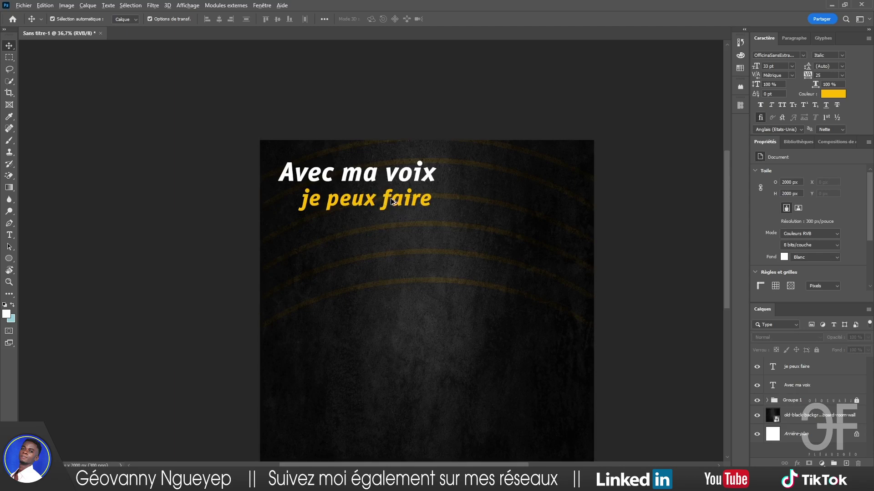
Duplicate 'je peux faire' below itself and retype the copy as 'bouger'.
left_click_drag(390, 202, 370, 227)
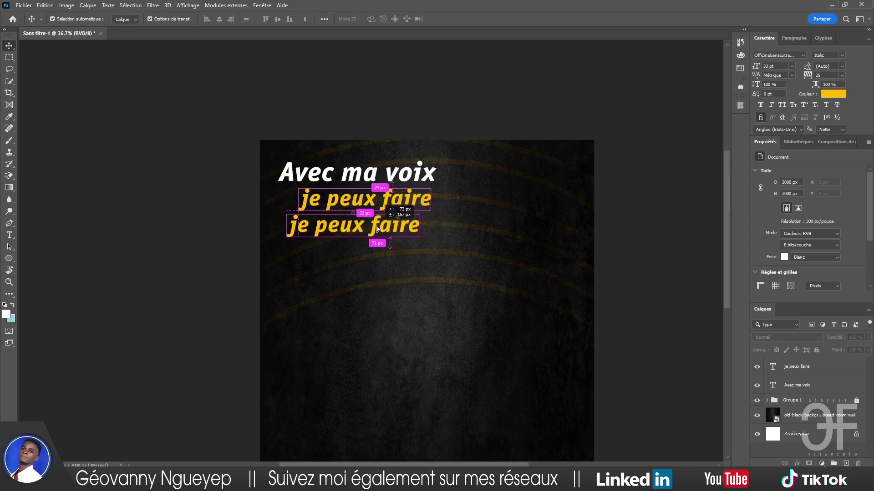
double_click(361, 225)
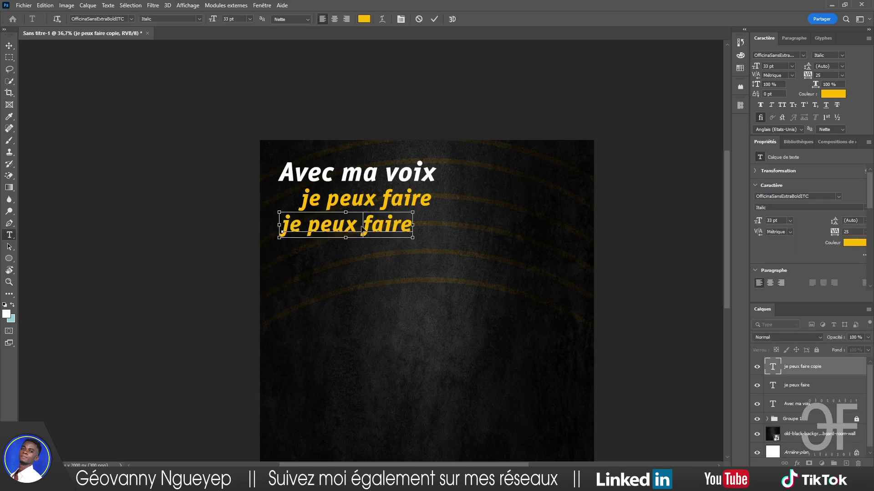
type("B")
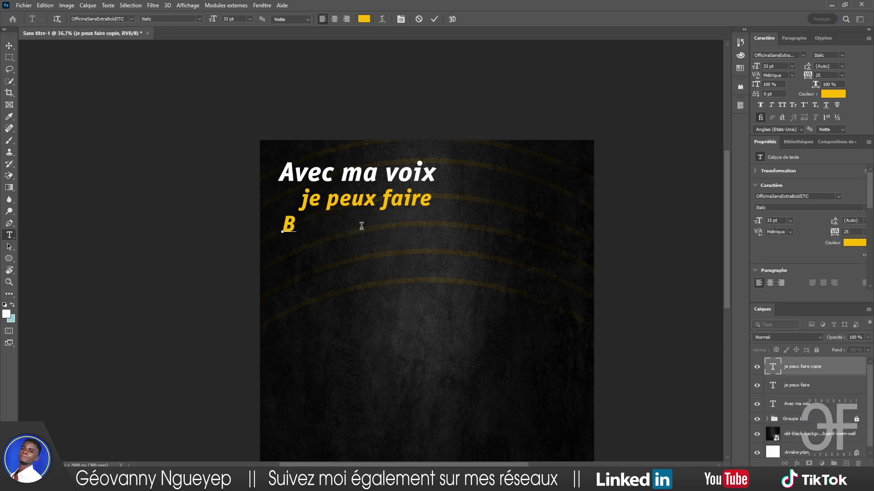
key("BackSpace")
type("b")
type("oug")
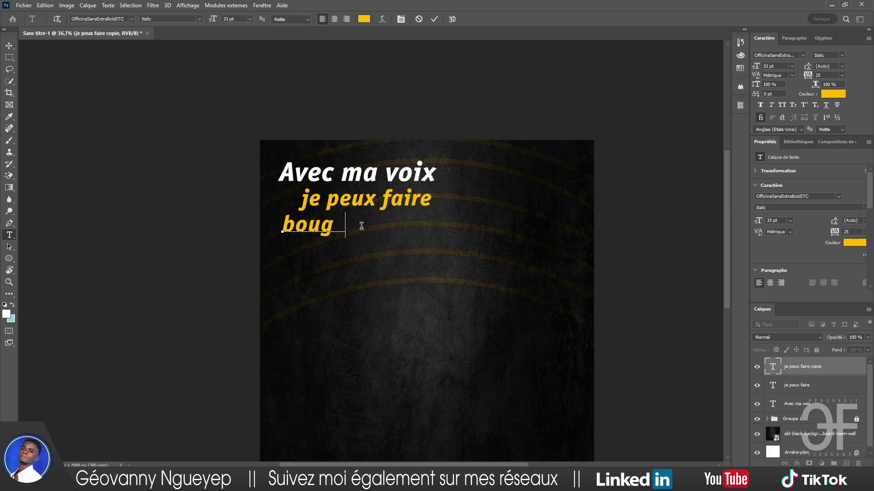
type("er")
Enlarge 'bouger' to 60 pt and shift it left to align with 'Avec ma voix'.
double_click(362, 226)
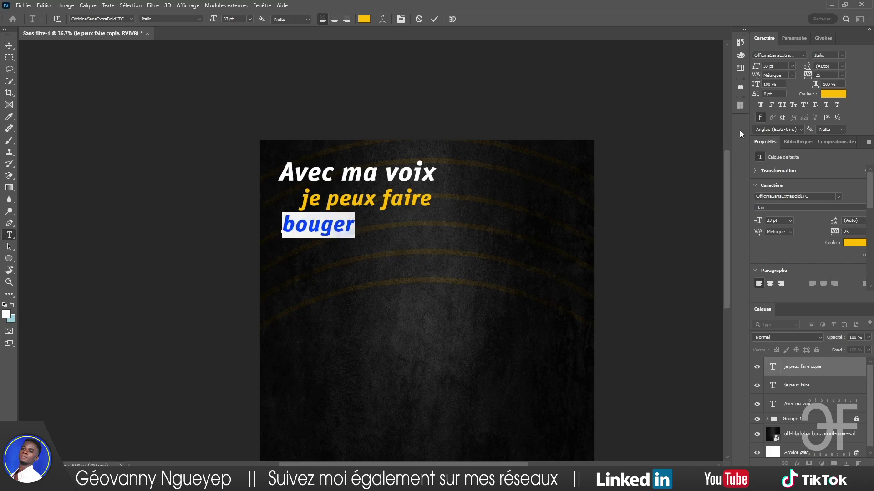
scroll(768, 66, "up", 3)
scroll(767, 66, "up", 4)
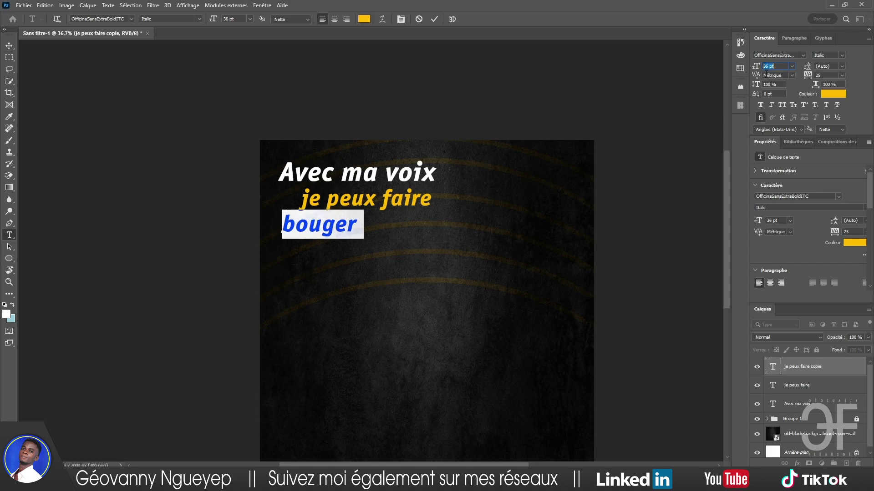
scroll(767, 66, "up", 5)
scroll(767, 66, "up", 6)
scroll(767, 66, "up", 4)
scroll(767, 66, "up", 2)
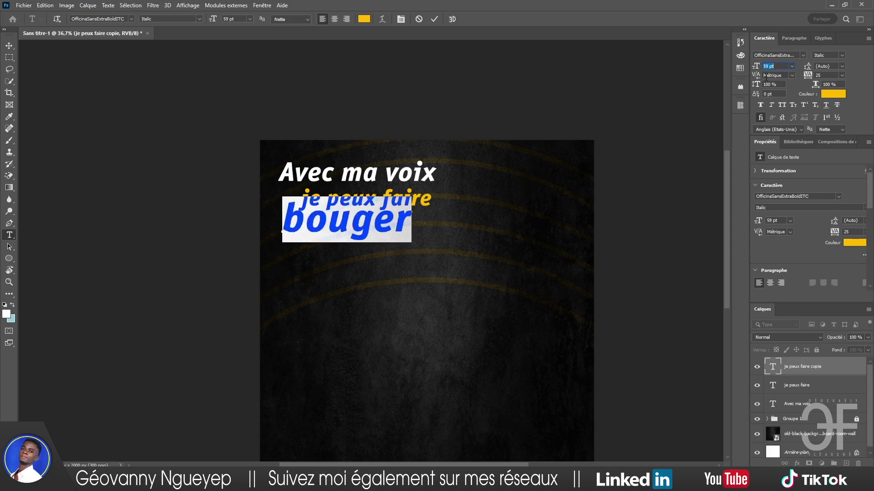
scroll(767, 66, "up", 2)
scroll(767, 66, "up", 1)
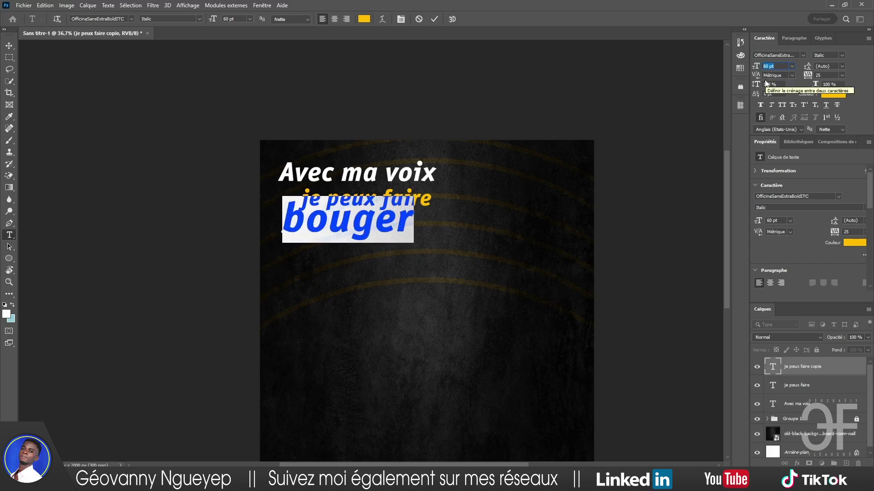
left_click(434, 20)
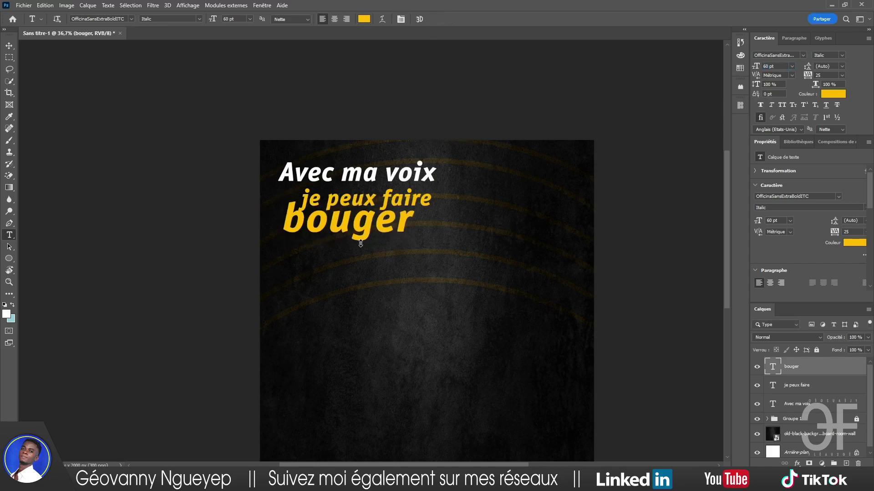
key("v")
left_click_drag(360, 227, 357, 227)
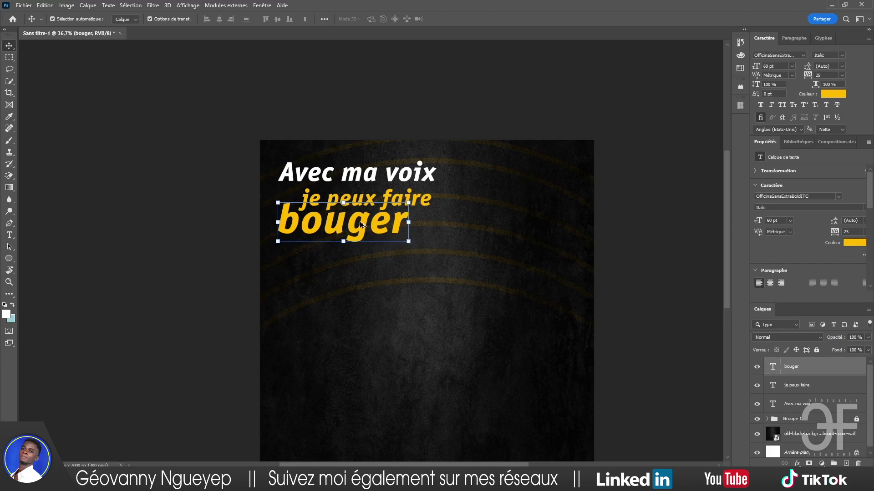
Duplicate 'bouger' below itself and retype the copy as 'le monde'.
left_click_drag(362, 229, 393, 259)
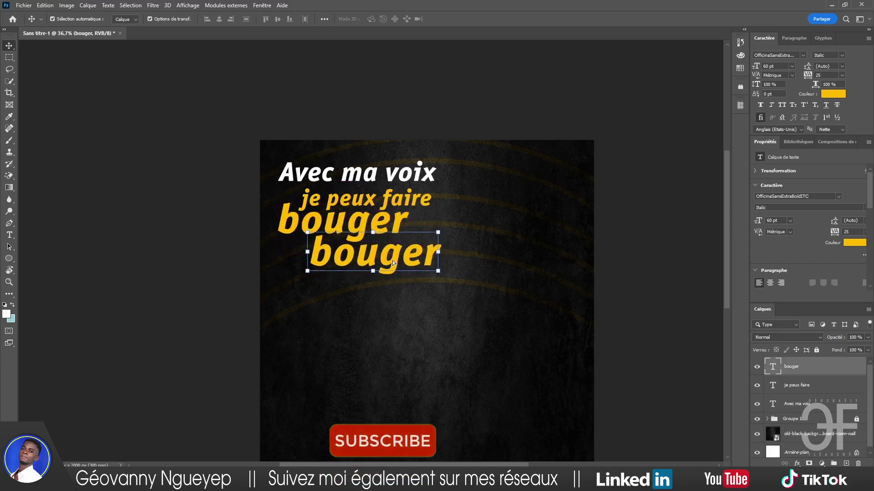
double_click(393, 259)
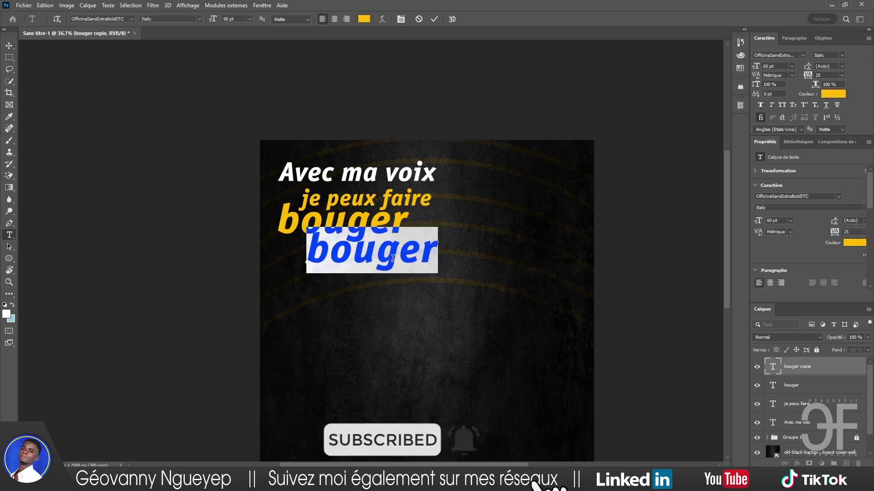
type("le mon")
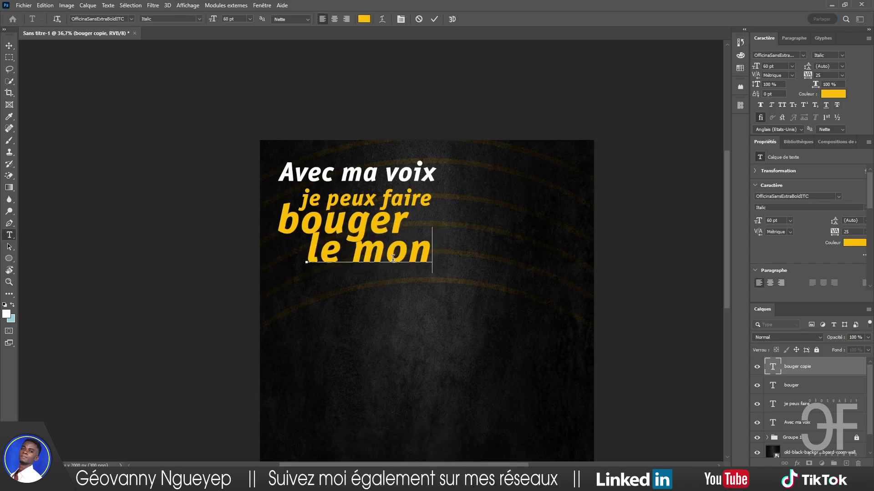
type("de")
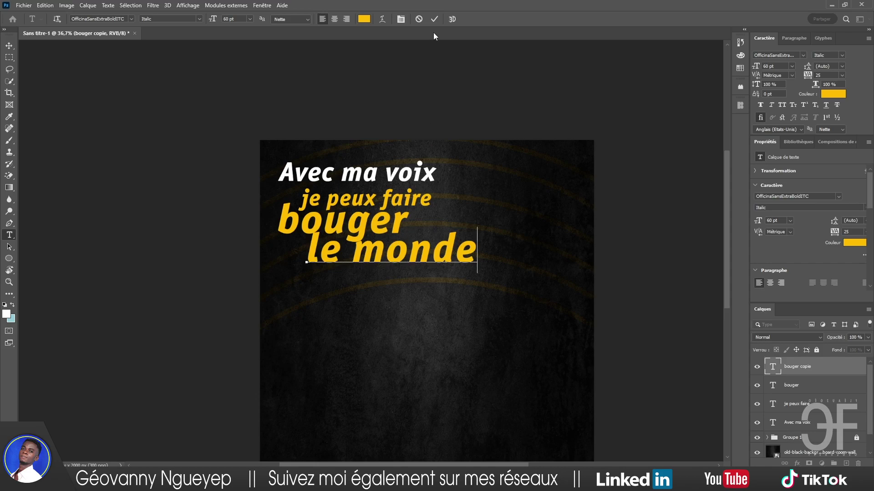
left_click(434, 19)
Settle 'le monde' indented under 'bouger' and nudge 'bouger' down slightly.
key("v")
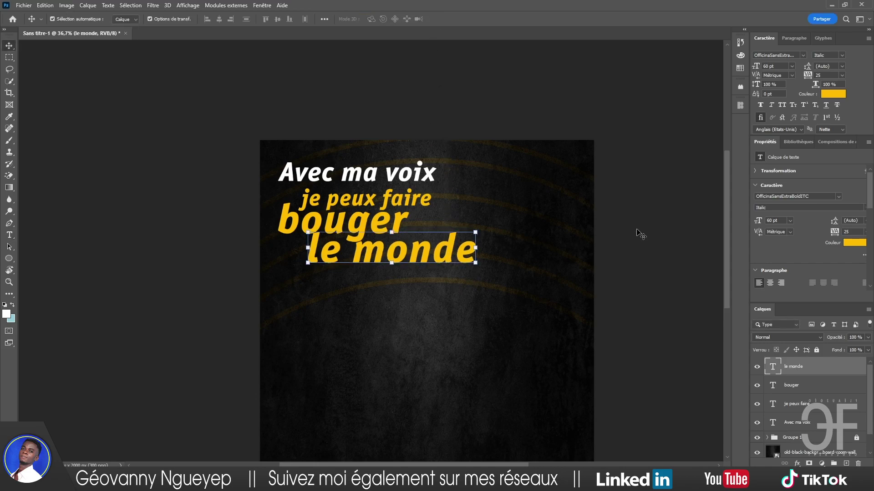
left_click(637, 230)
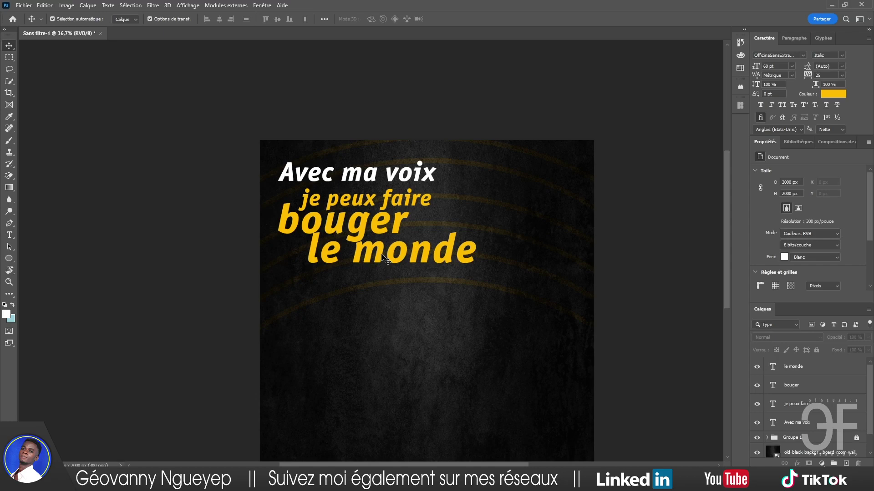
left_click_drag(381, 255, 383, 261)
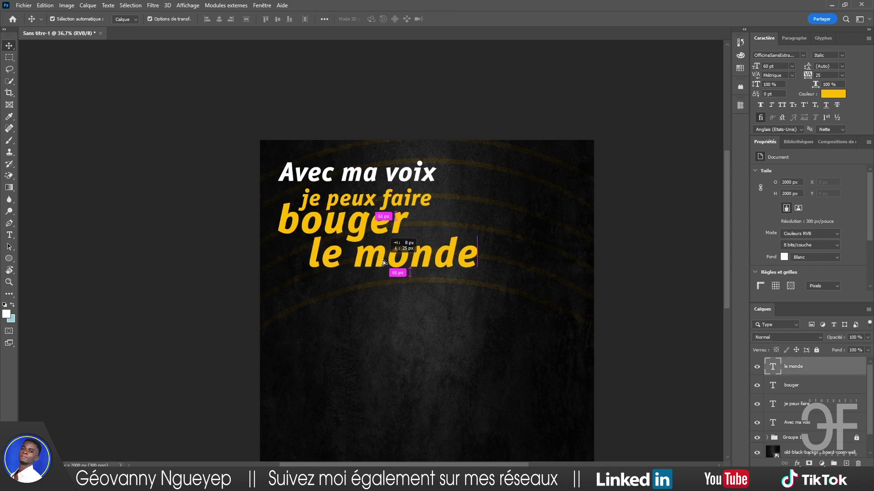
left_click_drag(383, 262, 384, 262)
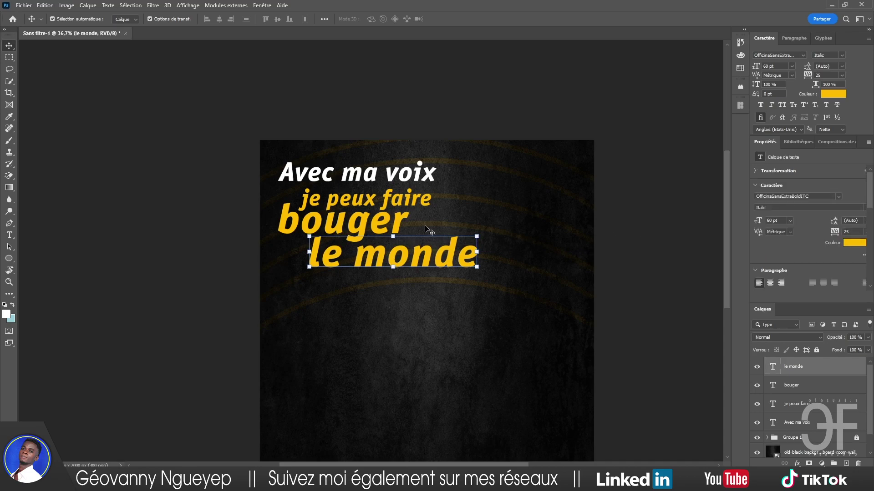
left_click(693, 225)
left_click(374, 230)
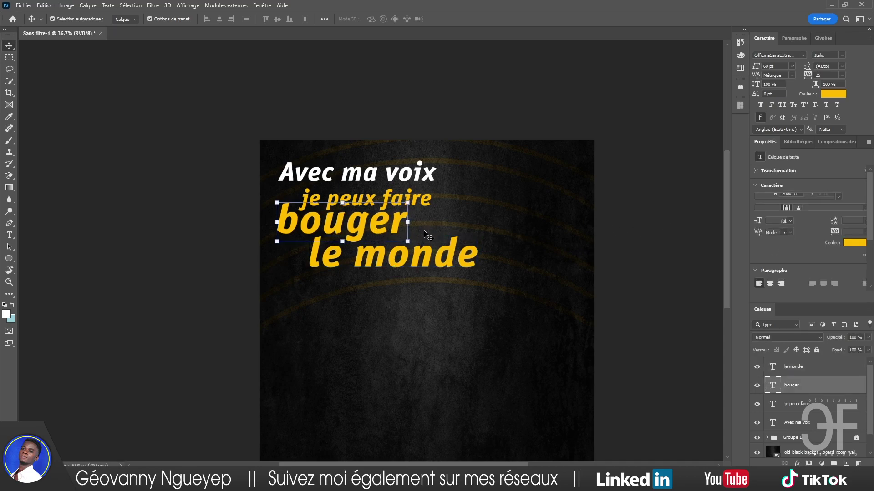
left_click_drag(425, 236, 426, 237)
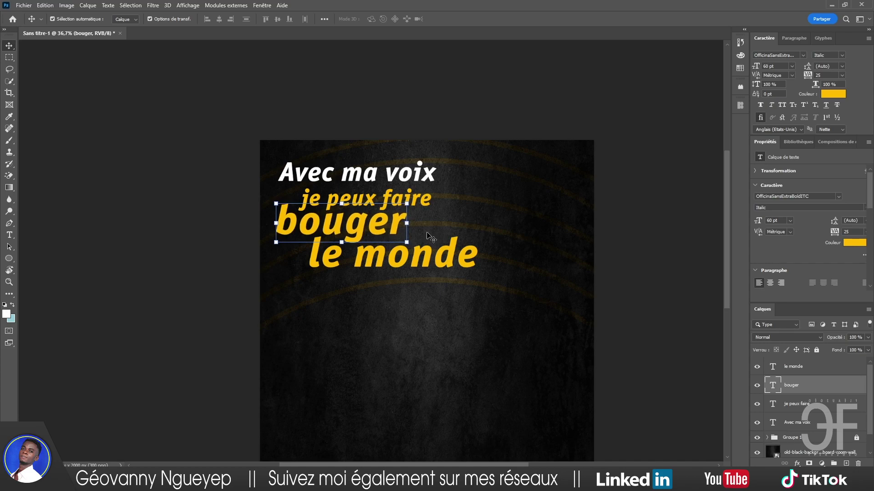
left_click(682, 235)
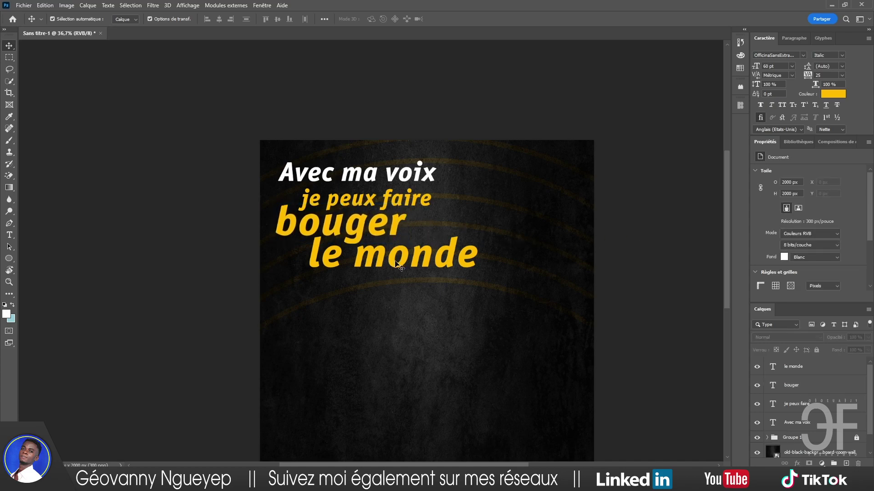
Copy 'je peux faire' below 'le monde' and retype it as 'Alors on fait quoi aujourd'hui?'.
left_click_drag(368, 204, 375, 307)
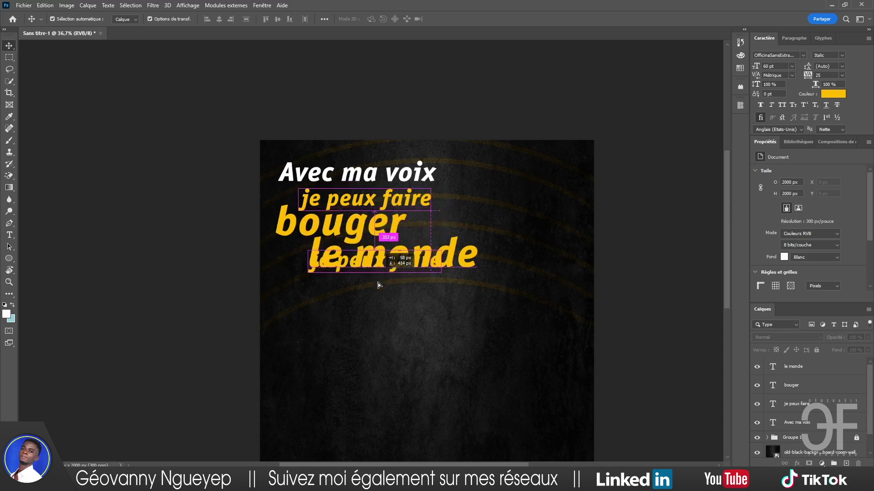
double_click(375, 307)
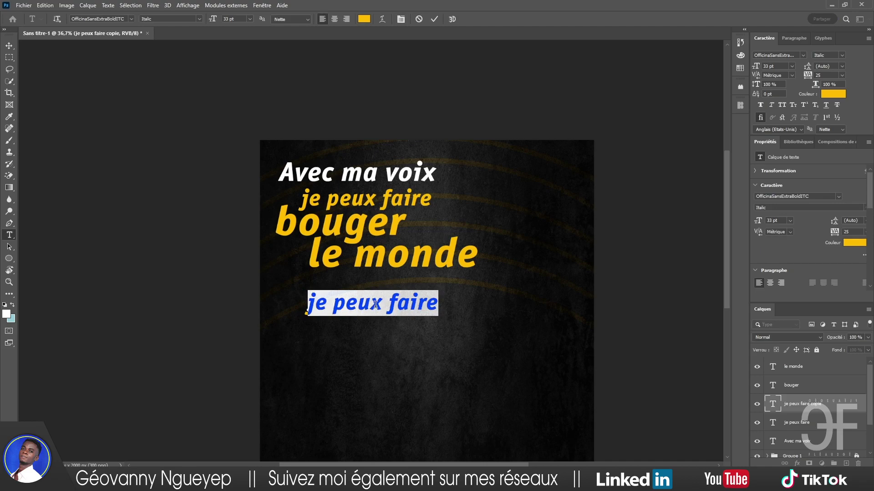
type("Alors")
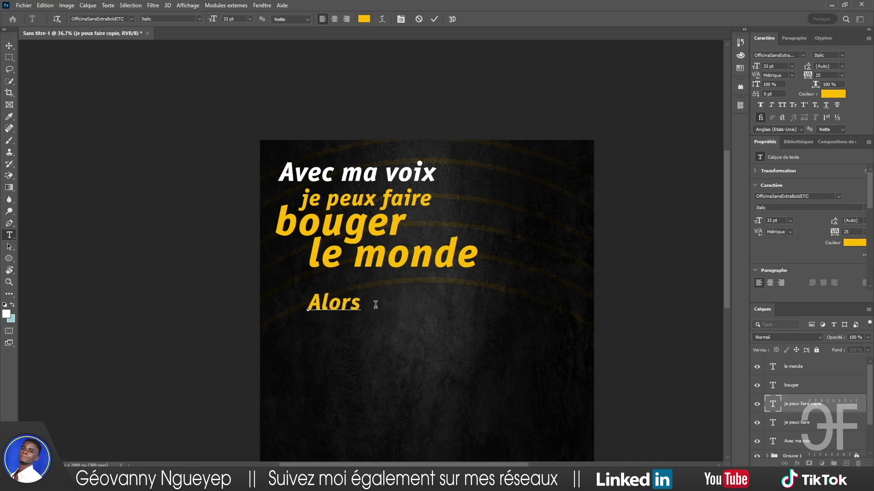
type(" on fa")
type("it qu")
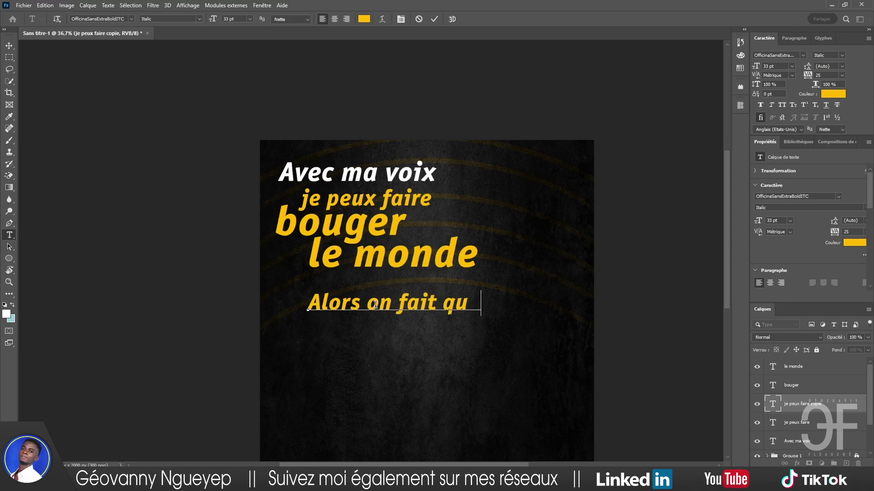
type("oiauj")
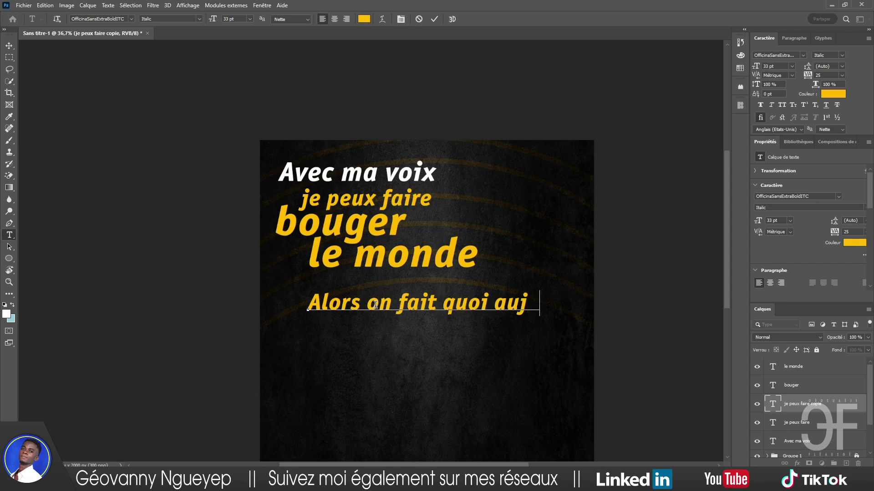
type("ourd")
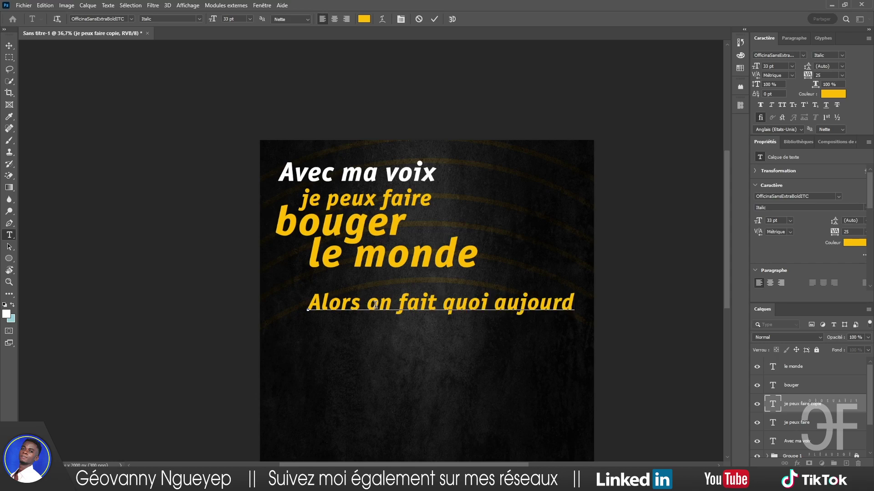
type("'h")
Size the question line to 15 pt and place it just beneath 'le monde'.
key("ctrl+a")
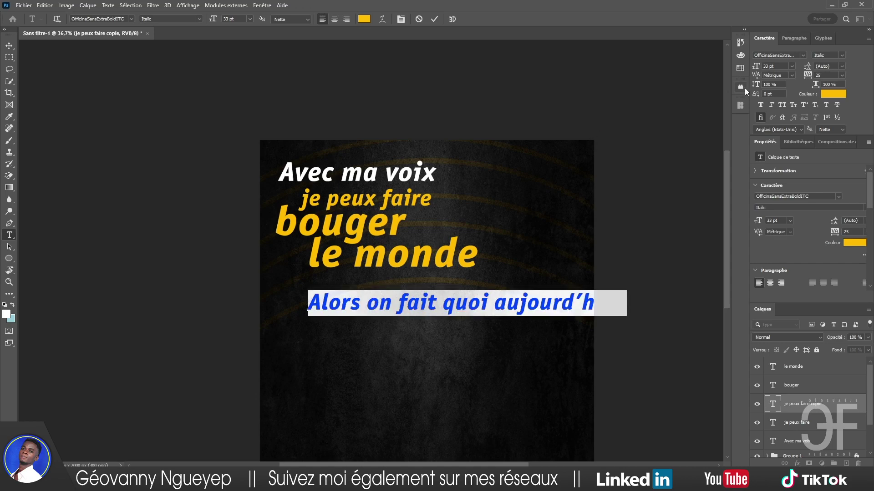
left_click_drag(752, 67, 742, 68)
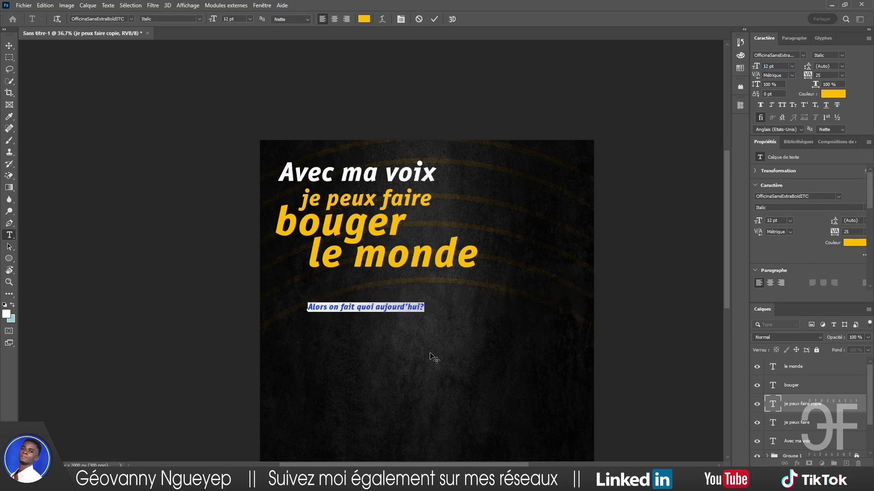
left_click_drag(432, 357, 439, 327)
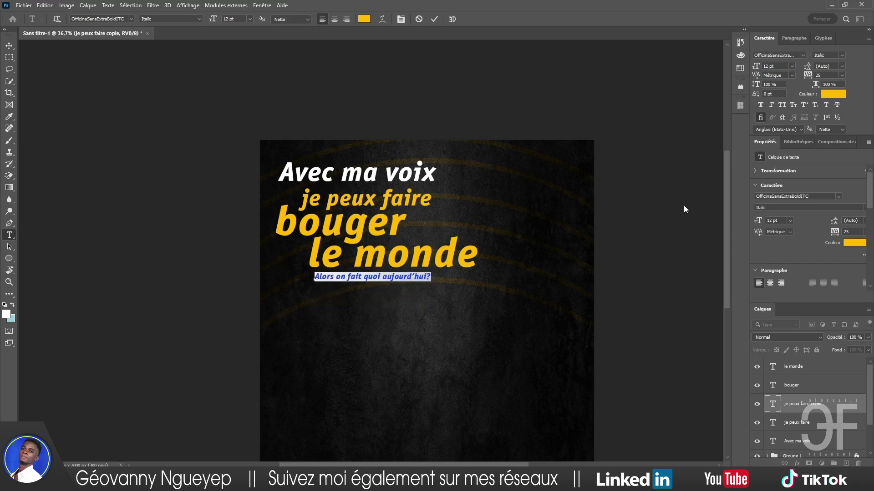
key("Up")
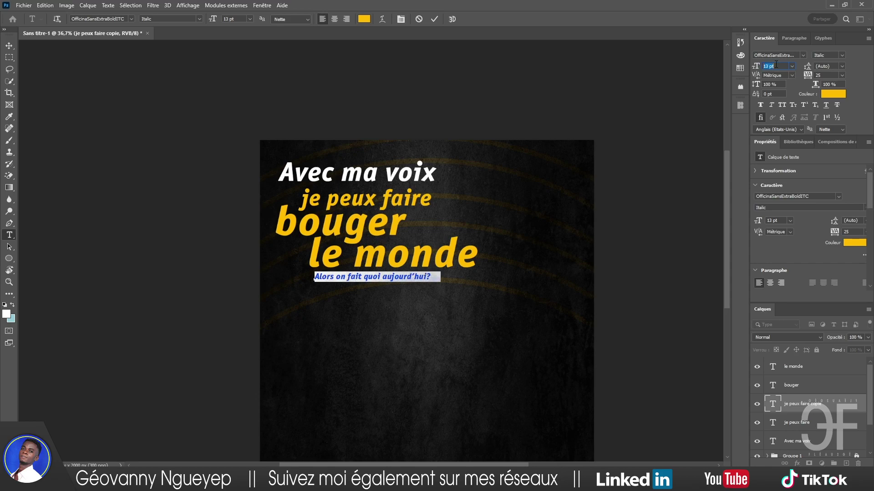
key("Up")
key("Up")
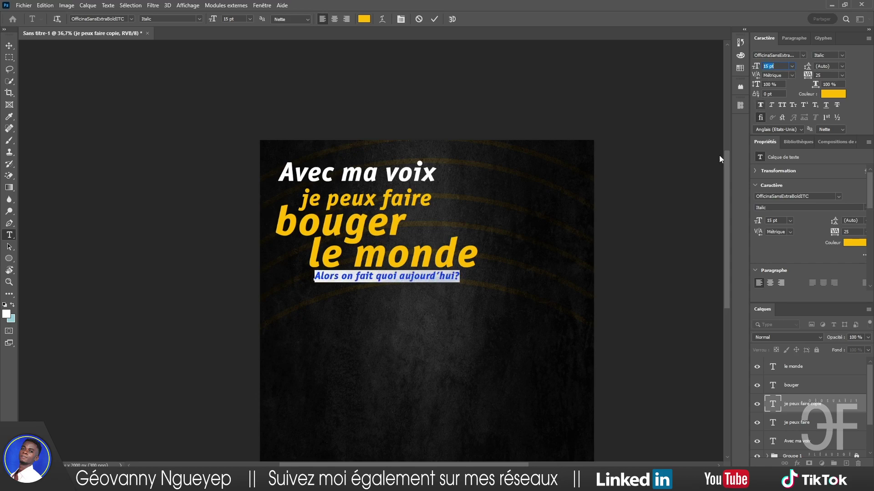
left_click_drag(457, 311, 457, 313)
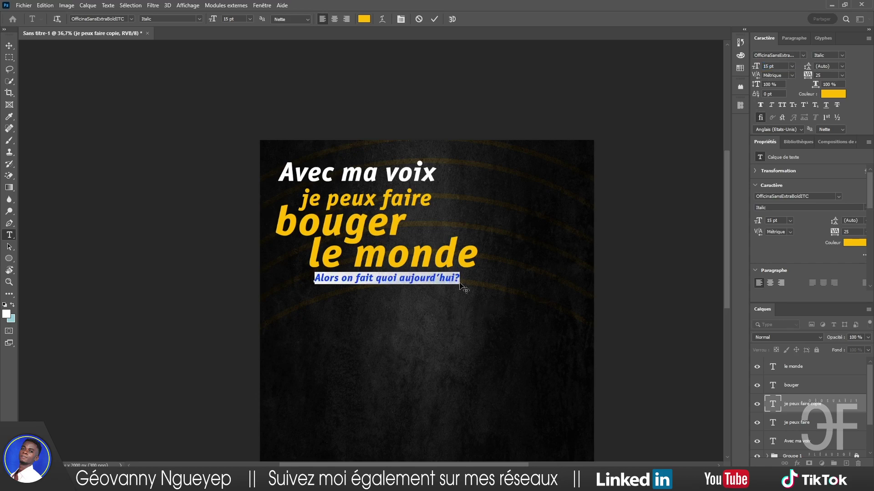
left_click(435, 19)
Duplicate the question line toward the poster's upper right.
key("v")
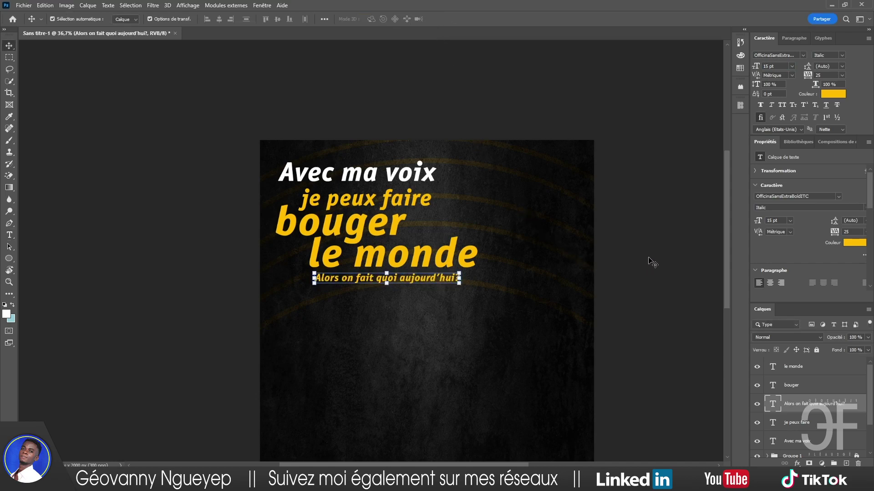
left_click(599, 256)
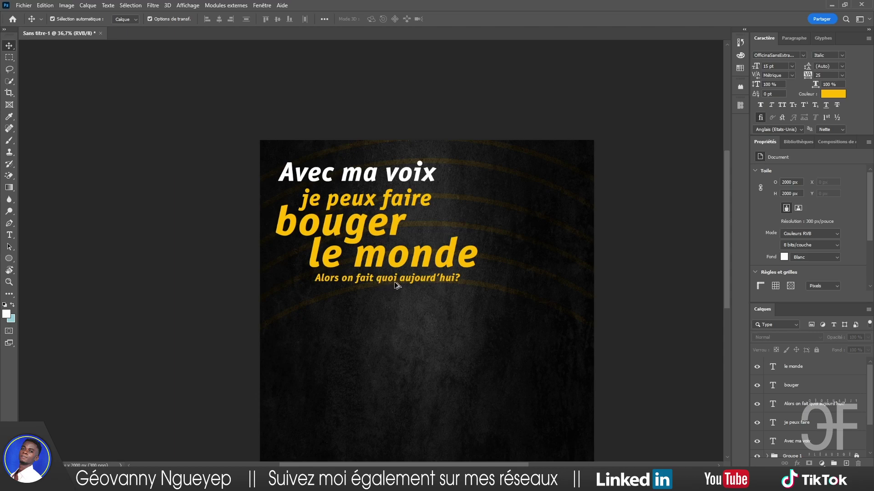
left_click_drag(384, 284, 568, 173)
Set the duplicated text to OfficinaSansExtraBoldITC Regular and retype it as 'MTN YaMo'.
double_click(553, 170)
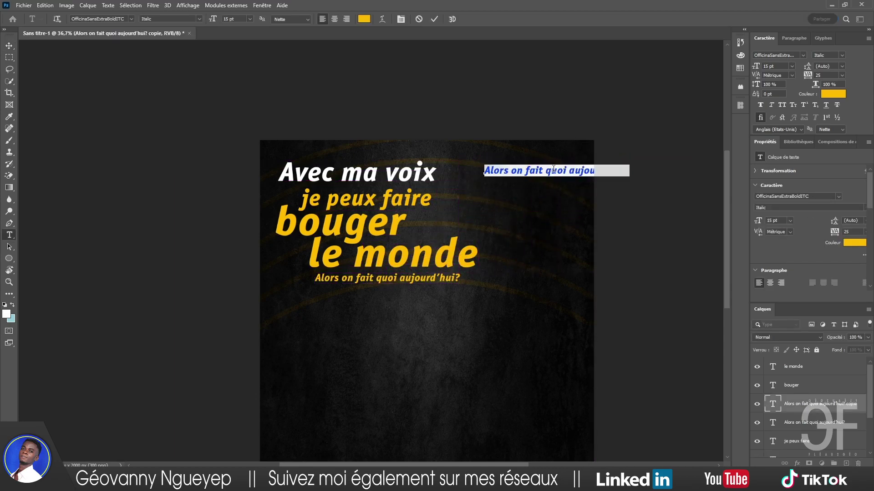
left_click(802, 56)
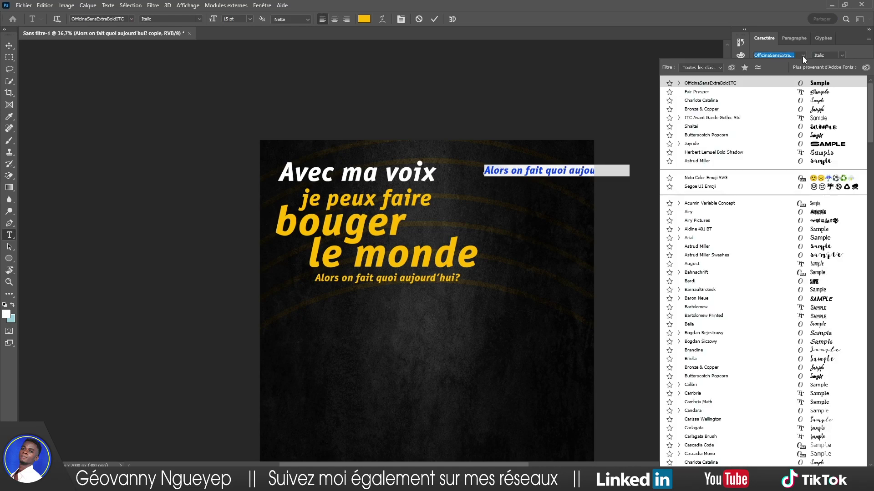
left_click(847, 58)
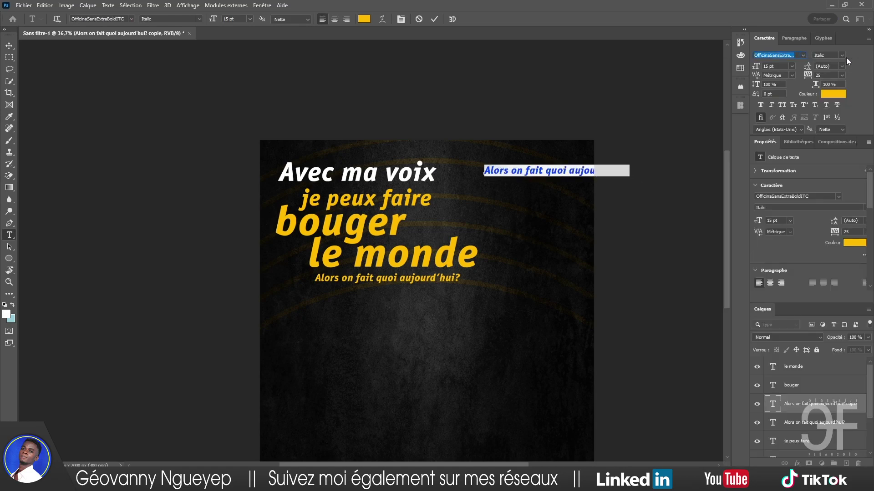
left_click(792, 55)
type("itc")
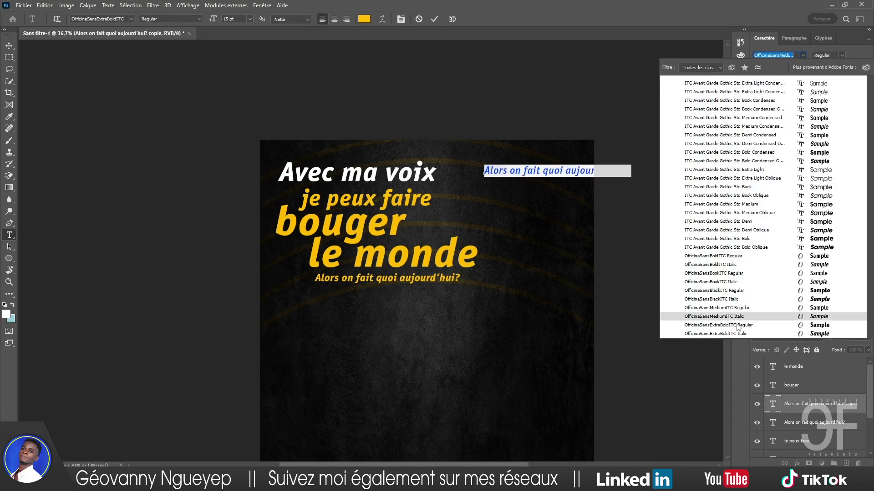
left_click(751, 325)
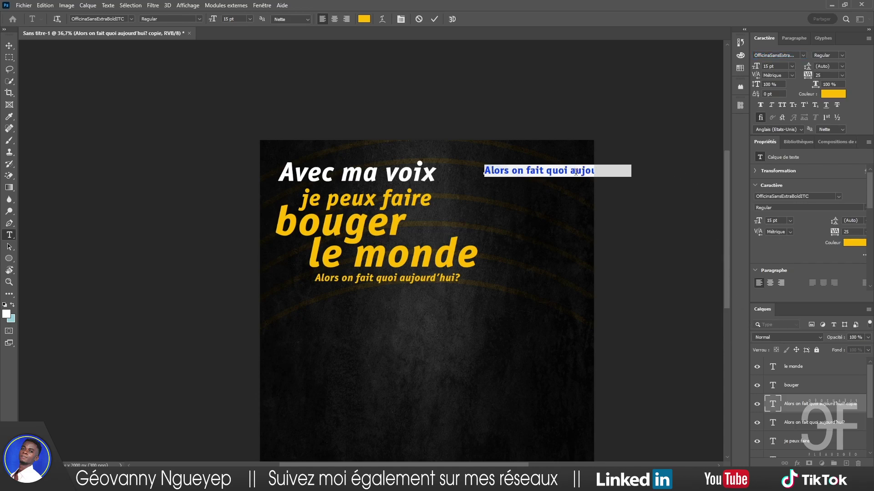
type("MTN YaMo")
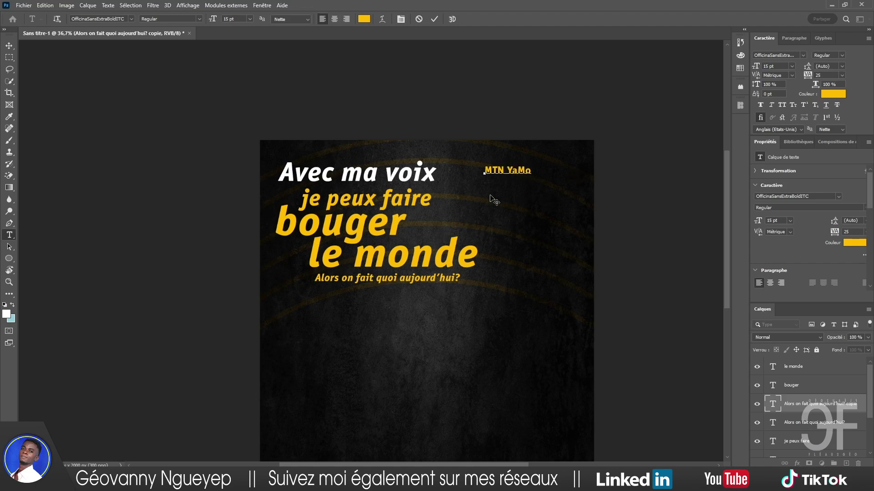
Colour the word 'YaMo' white, keeping 'MTN' yellow.
left_click_drag(531, 171, 509, 171)
left_click(832, 94)
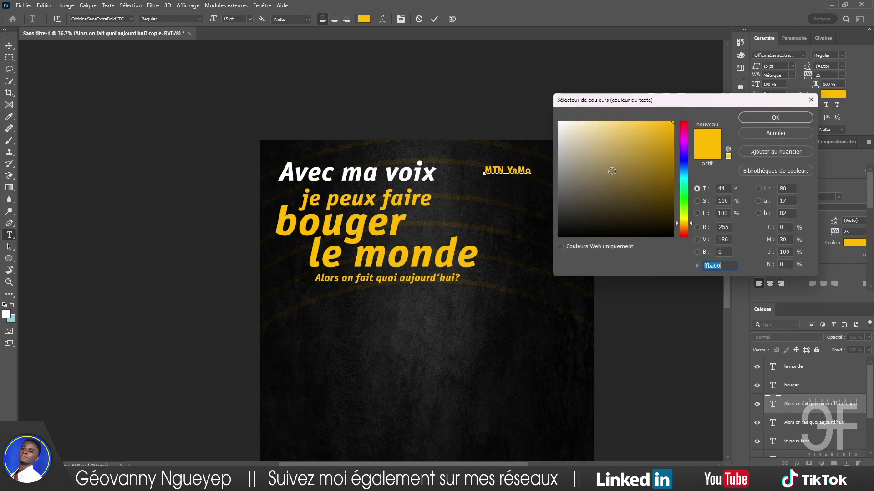
left_click_drag(591, 146, 531, 94)
left_click(775, 117)
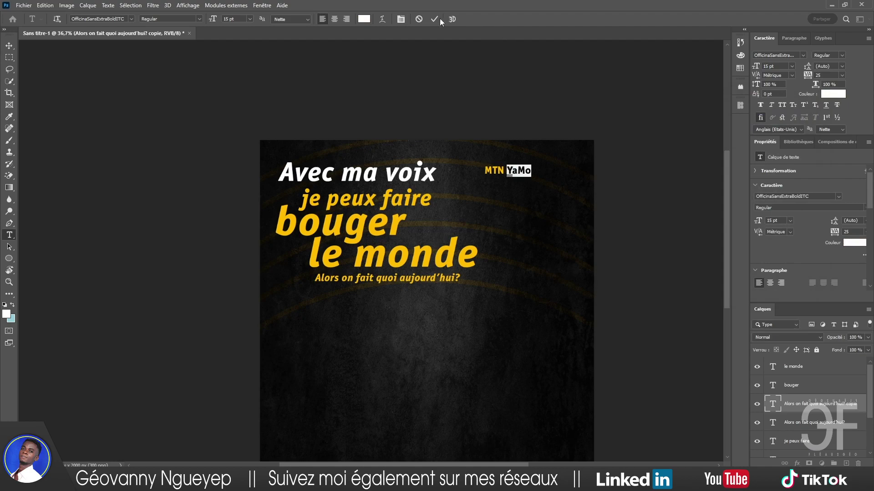
left_click(435, 20)
Move the MTN YaMo label to the poster's top-right corner.
key("v")
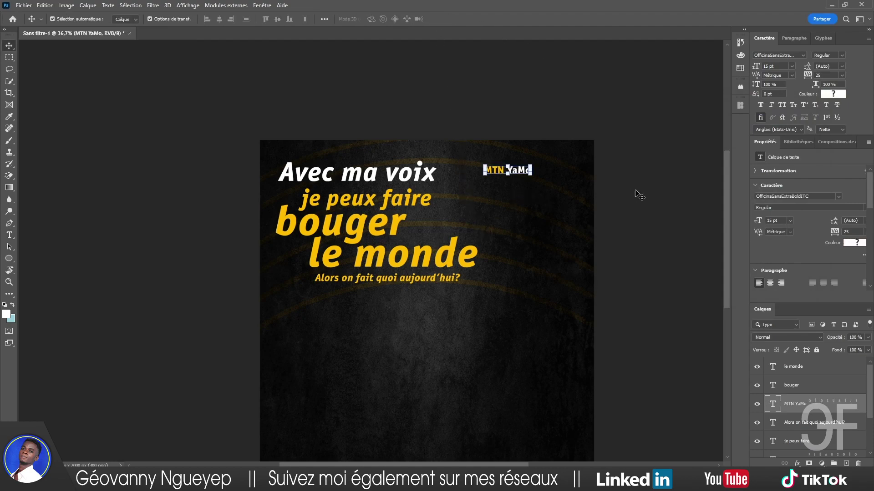
left_click_drag(518, 172, 566, 170)
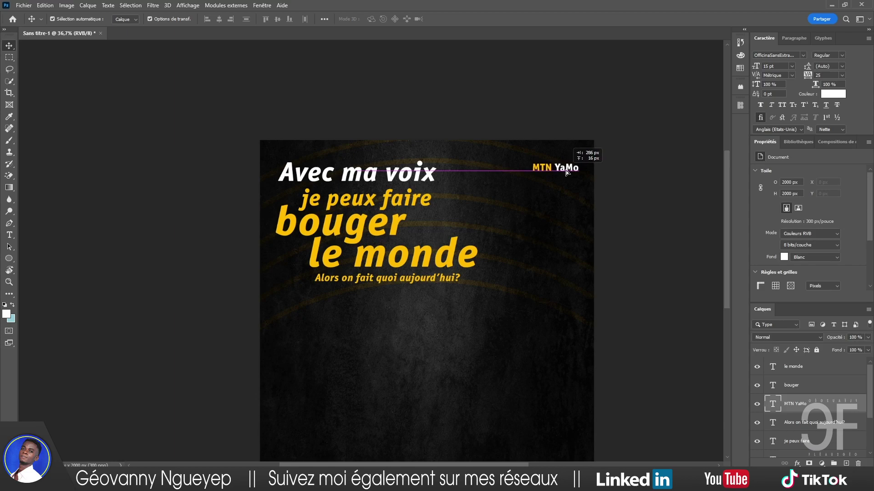
left_click(663, 248)
scroll(536, 252, "down", 3)
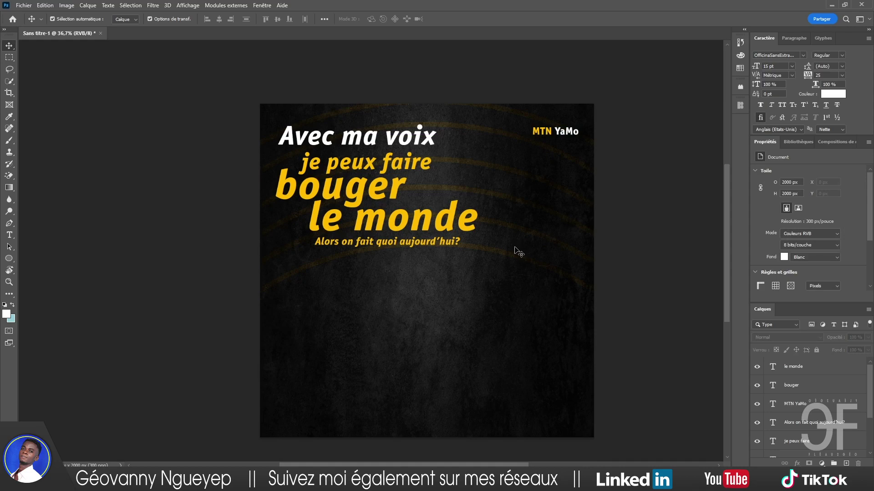
scroll(507, 260, "down", 1)
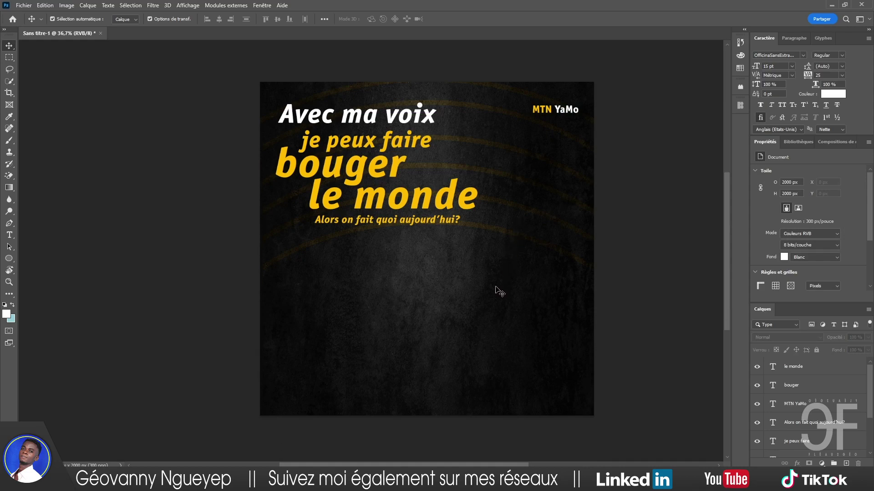
scroll(500, 291, "down", 1)
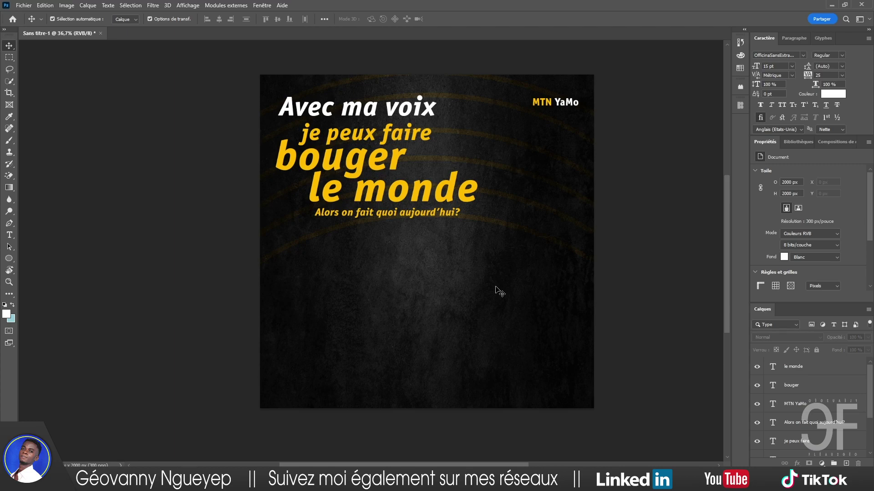
Drag the four people photos from the Affiche de Publicité MTN folder onto the poster.
left_click(512, 462)
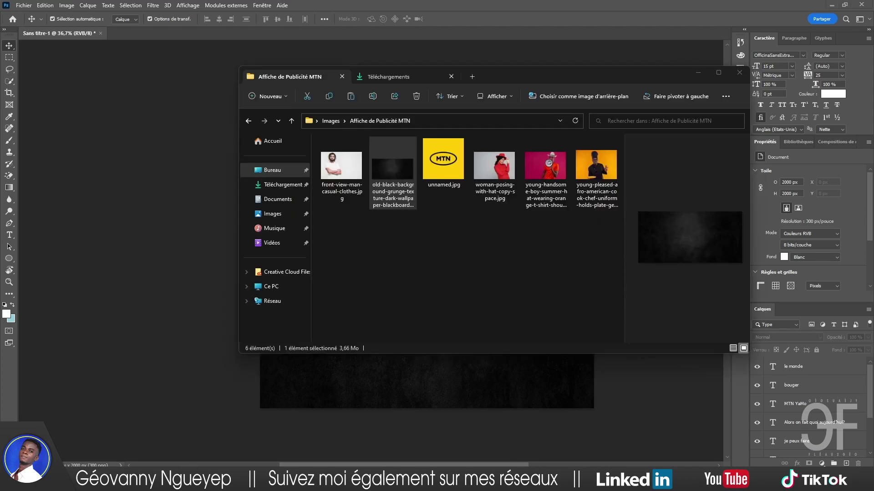
left_click_drag(602, 228, 498, 198)
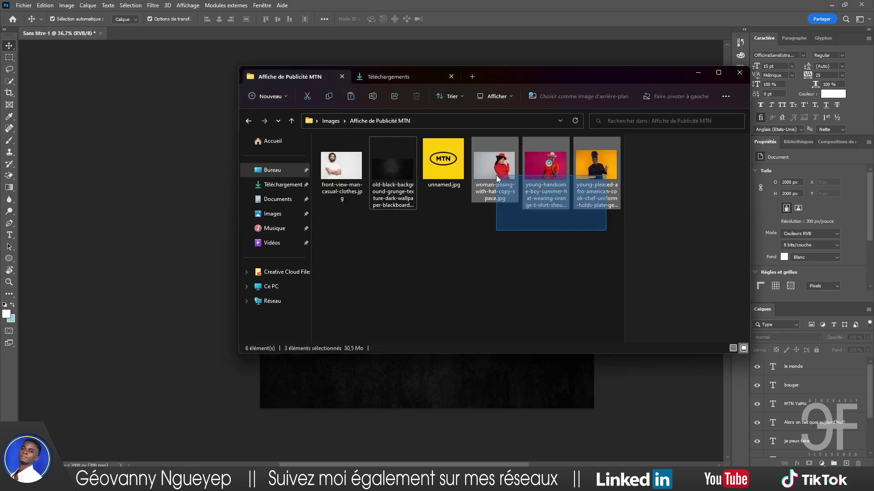
left_click(337, 173, "ctrl")
mouse_move(509, 163)
left_mouse_down()
mouse_move(495, 357)
mouse_move(481, 389)
left_mouse_up()
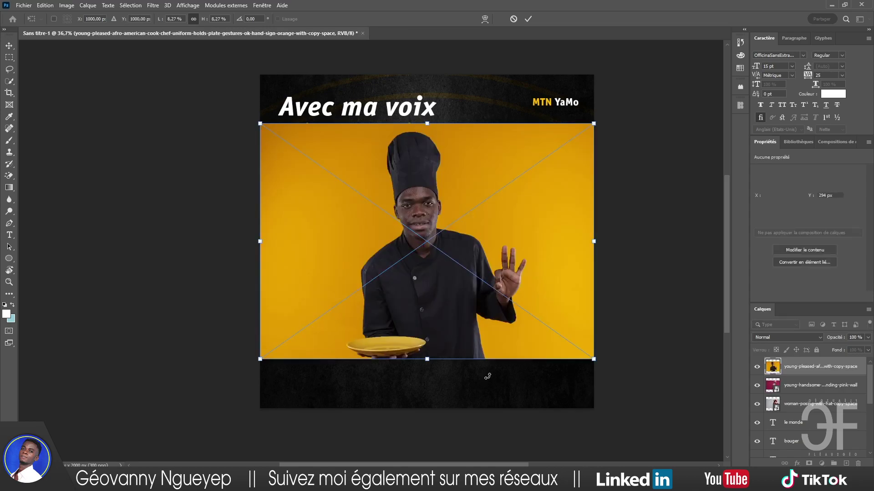
Commit the placed photo and open the white-shirt man's smart object using its embedded profile.
key("Return")
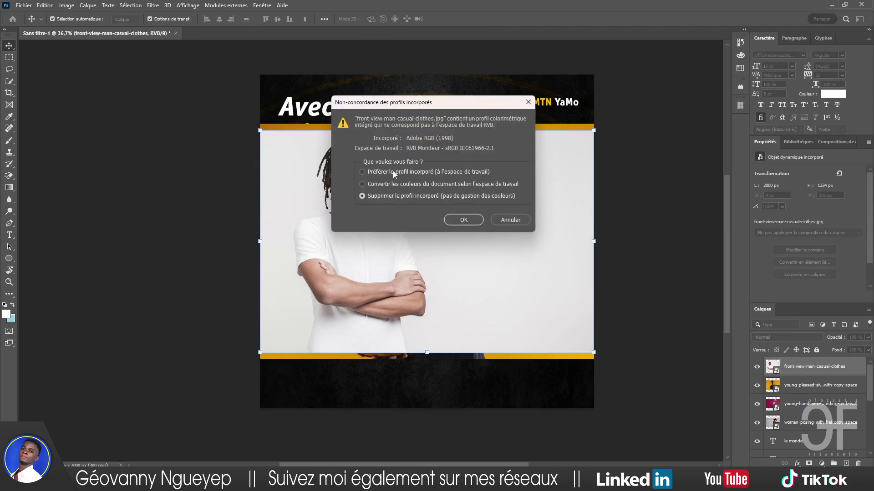
left_click(392, 172)
left_click(463, 220)
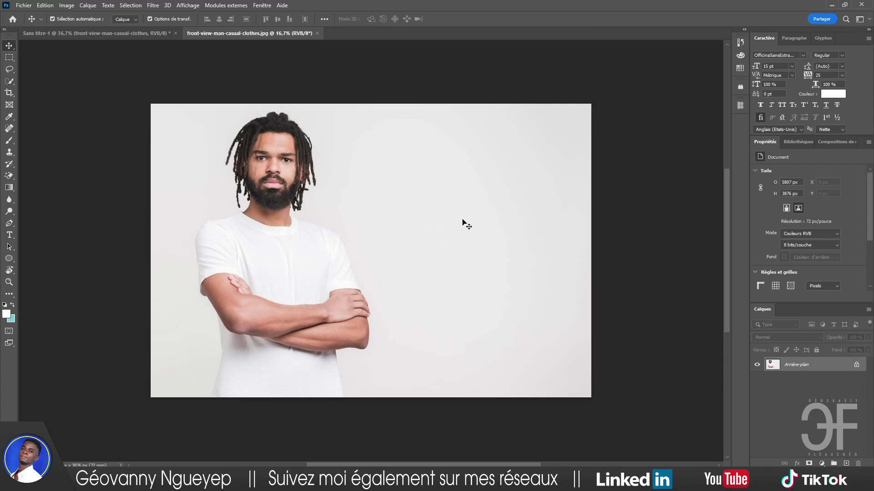
Select the white-shirt man with Quick Selection's Select Subject and refine his hair edges.
left_click(9, 81)
left_click(56, 90)
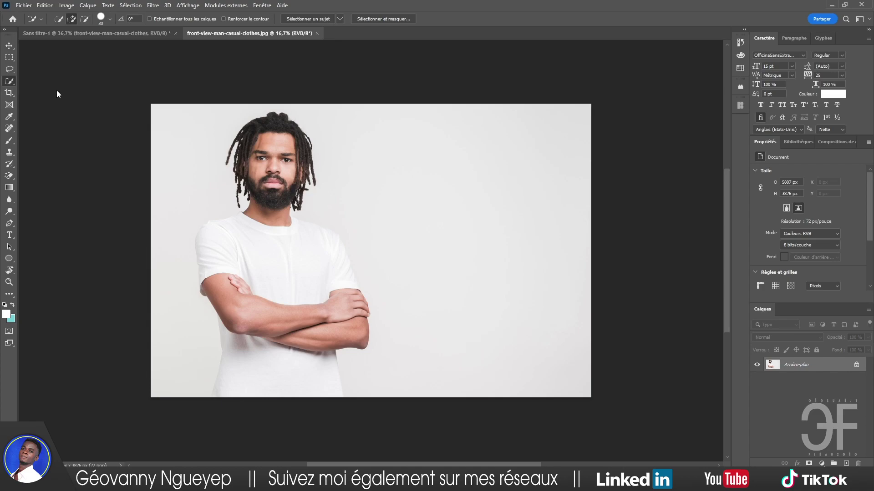
left_click(308, 19)
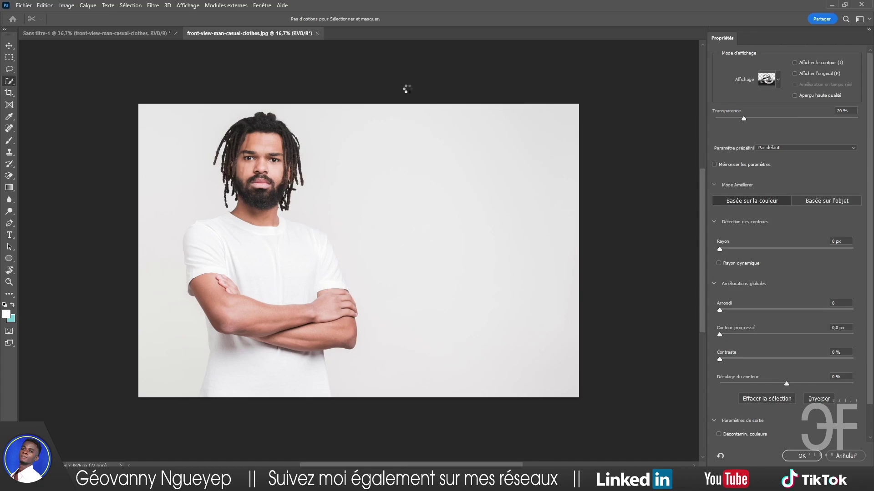
left_click(304, 18)
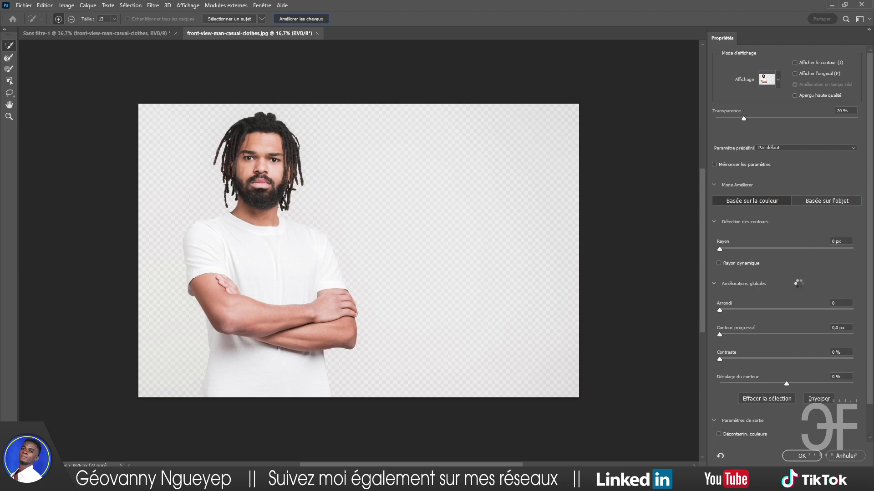
scroll(798, 283, "down", 3)
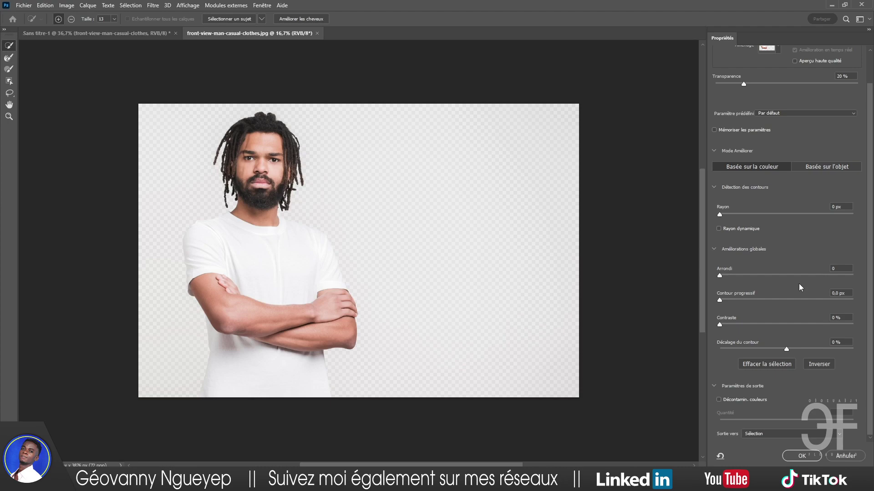
Output the refined selection as a layer mask and drag the cutout toward the poster.
left_click(790, 434)
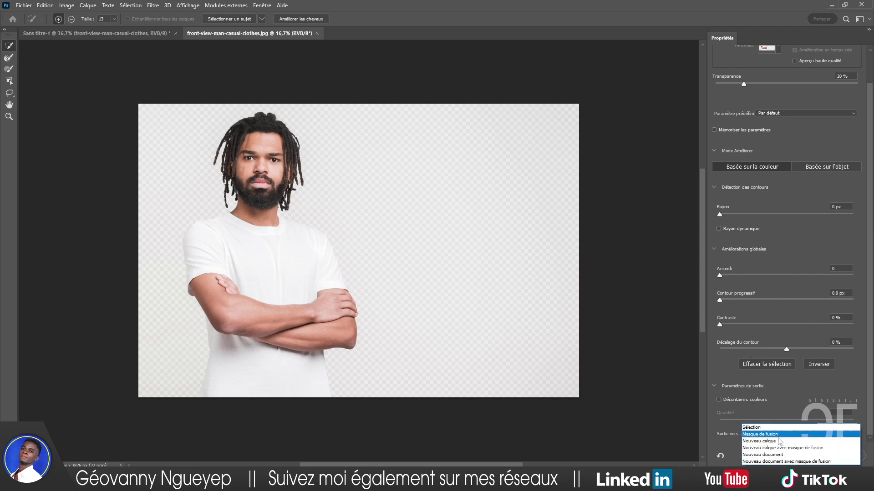
left_click(765, 435)
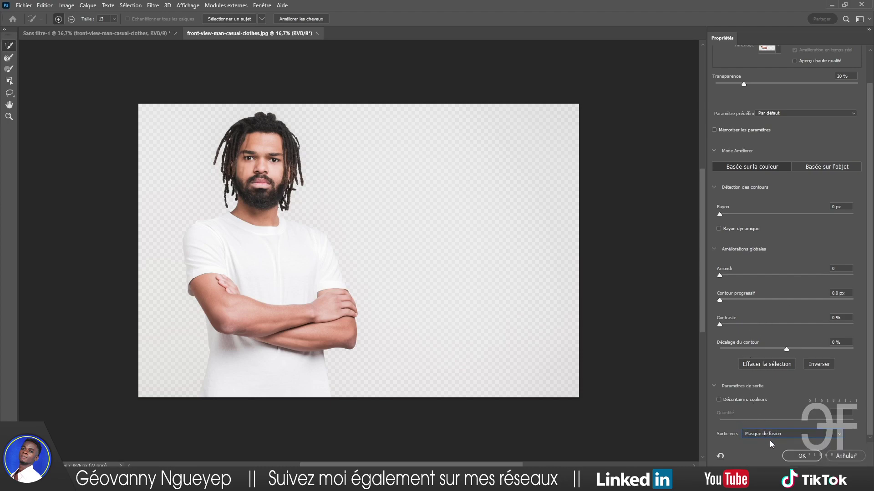
left_click(801, 456)
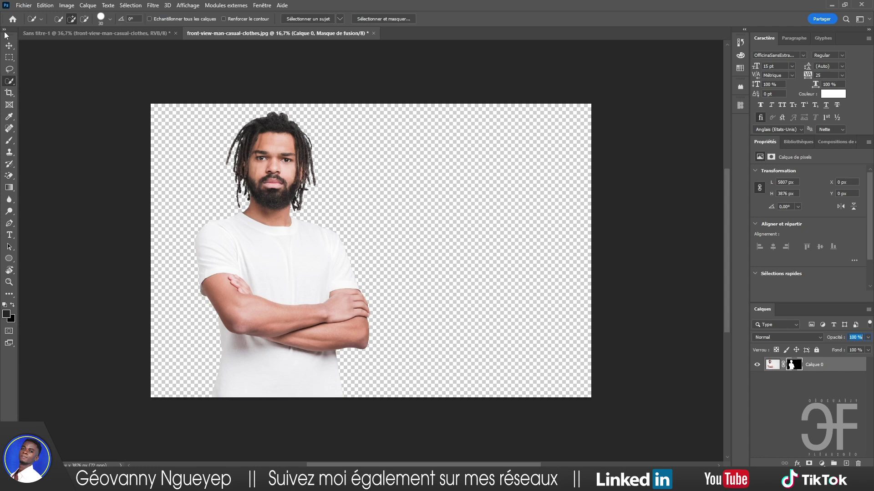
left_click(9, 46)
mouse_move(289, 269)
left_mouse_down()
mouse_move(153, 37)
mouse_move(400, 229)
left_mouse_up()
Scale the cut-out man down to about 33% on the poster.
left_click_drag(343, 292, 523, 281)
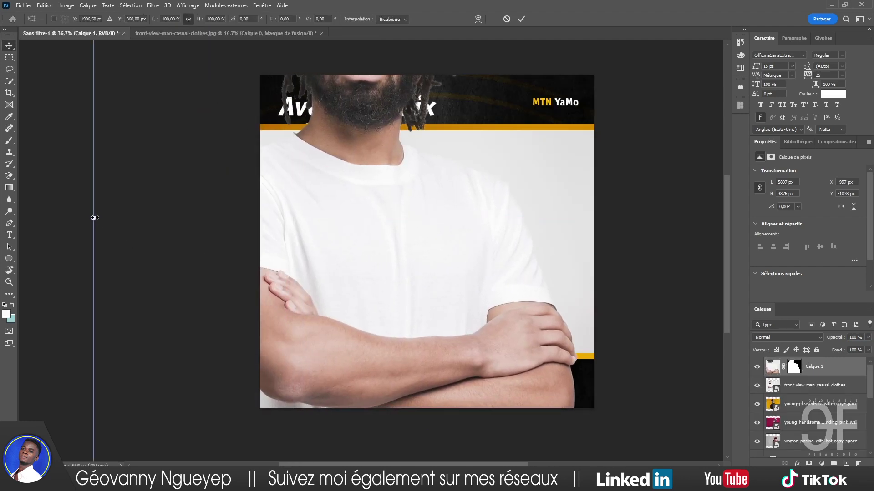
left_click_drag(93, 218, 451, 226)
left_click_drag(530, 212, 316, 223)
mouse_move(228, 235)
left_mouse_down()
mouse_move(325, 234)
mouse_move(303, 235)
left_mouse_up()
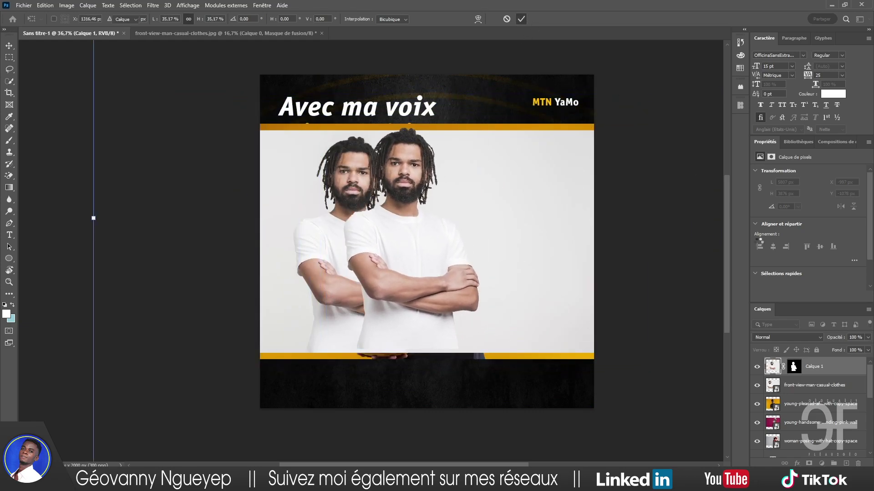
left_click(521, 18)
Delete the uncut man photo layer and move the cutout to the bottom-left.
left_click(769, 385)
key("Delete")
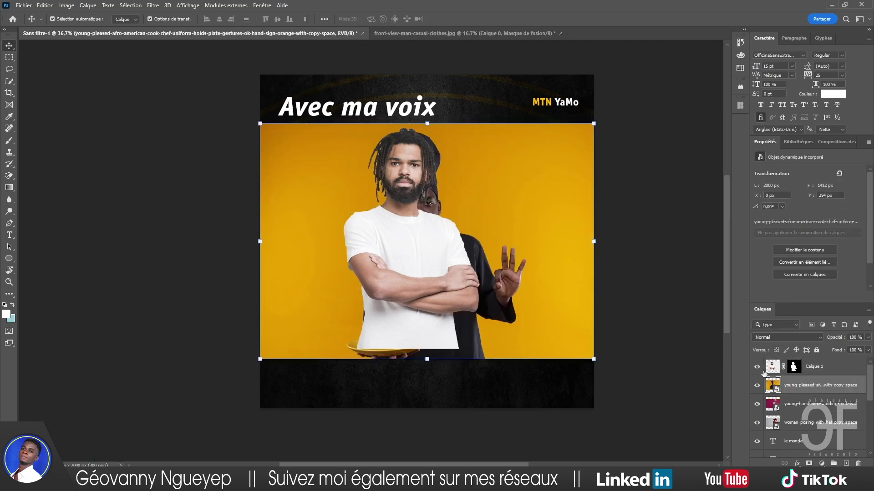
left_click_drag(436, 287, 320, 319)
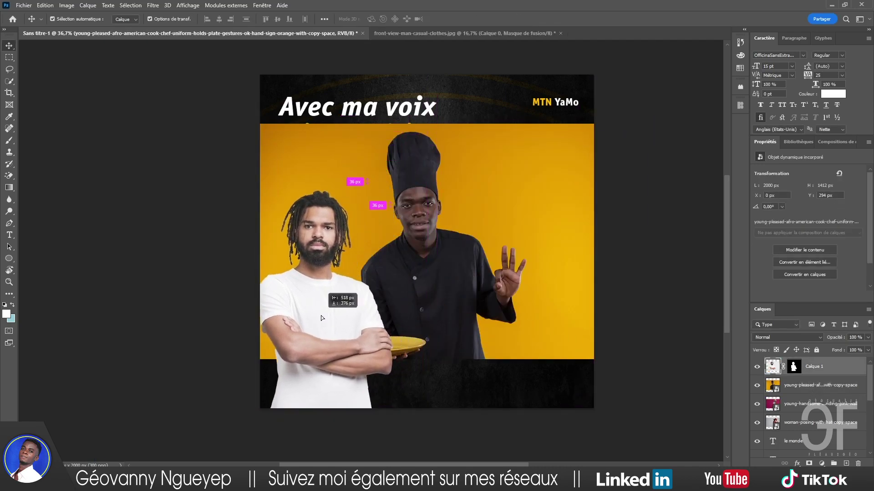
left_click(579, 162)
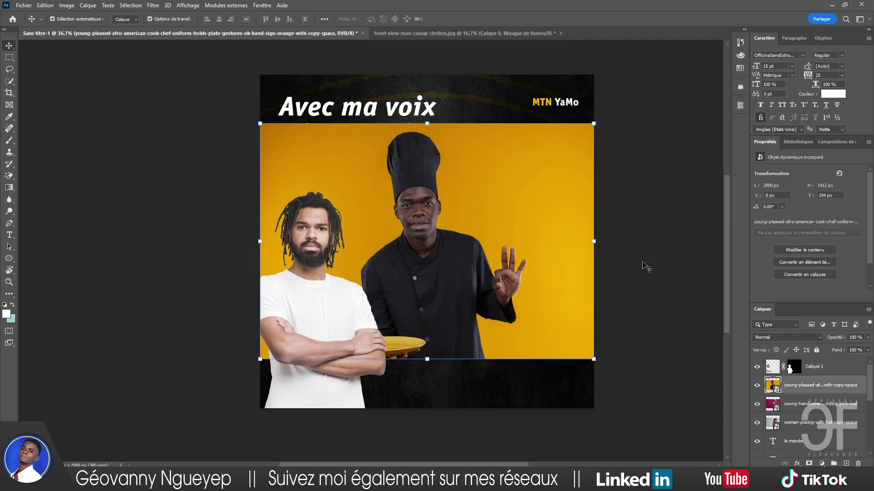
Open the chef photo's smart object and auto-select the chef and his plate as the subject.
double_click(779, 390)
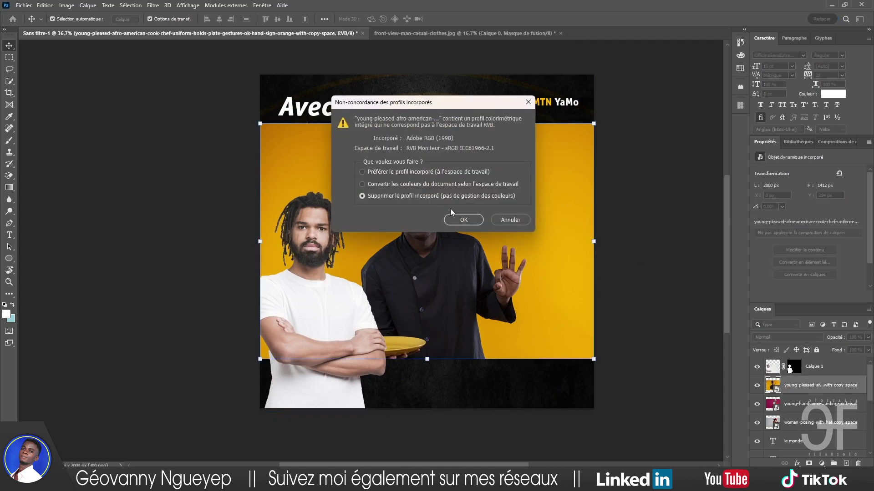
left_click(458, 220)
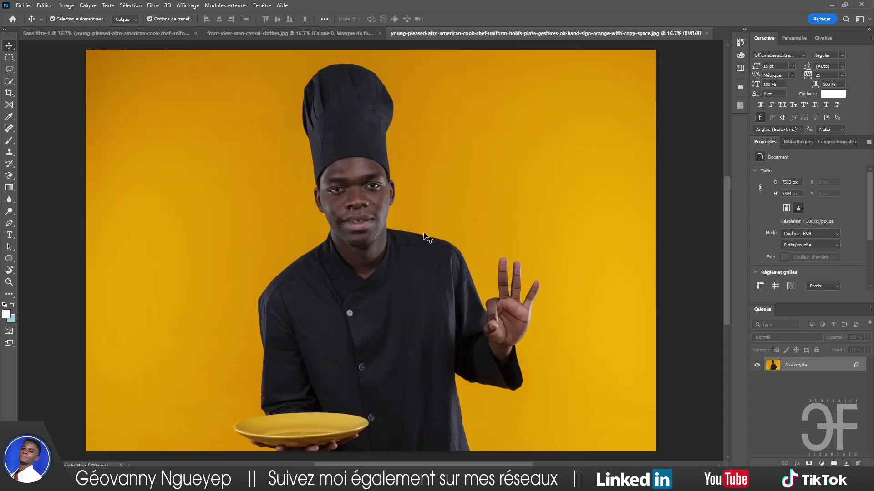
scroll(415, 242, "down", 1)
scroll(416, 242, "down", 1)
scroll(416, 242, "down", 1)
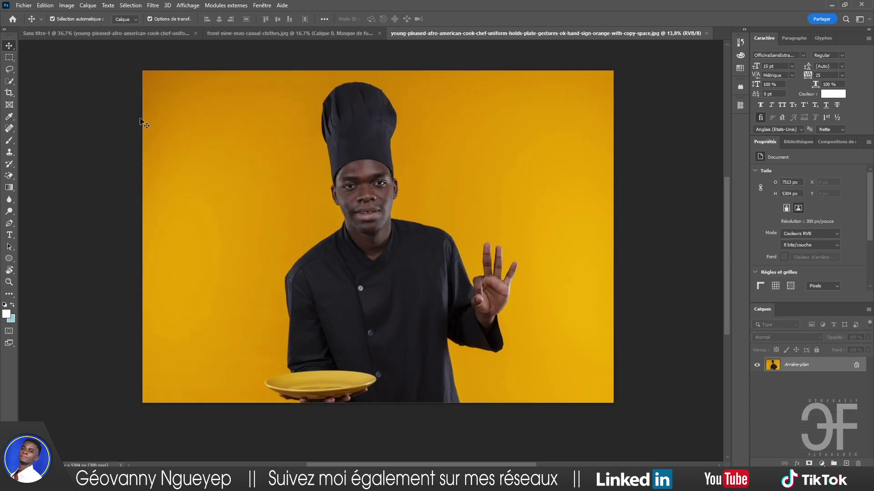
left_click(9, 81)
left_click(314, 20)
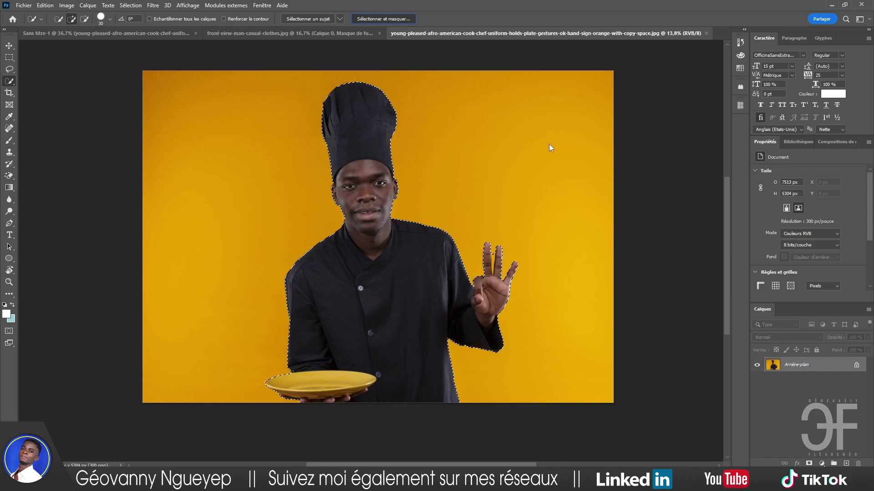
Output the chef selection as a layer mask, then reopen Select and Mask on it.
left_click(826, 433)
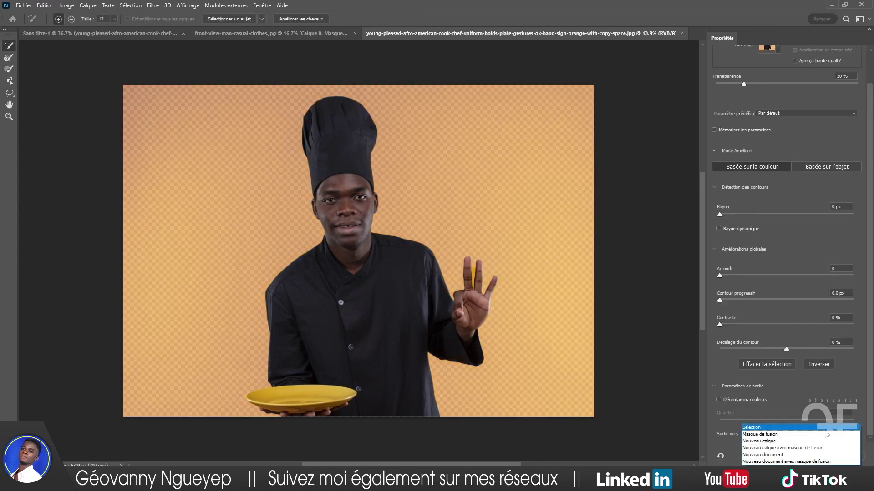
left_click(825, 434)
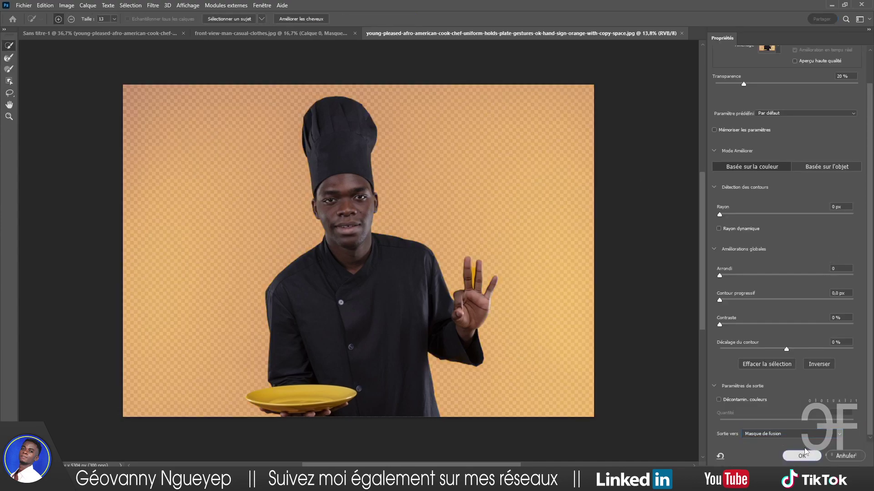
left_click(802, 456)
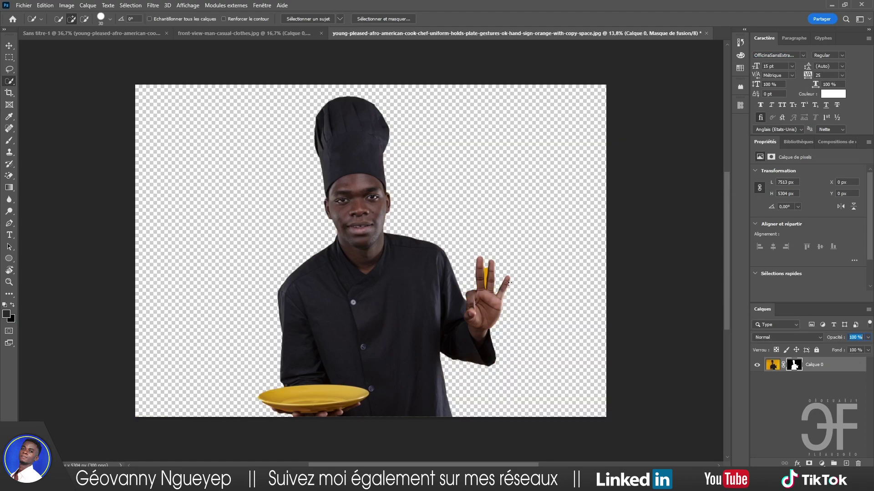
left_click(378, 18)
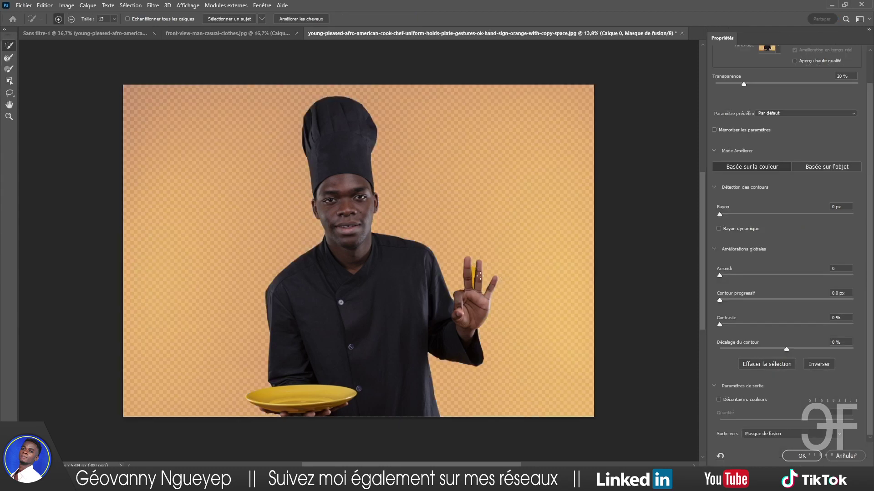
Shrink the refine brush and begin removing the yellow between the chef's raised fingers.
scroll(475, 281, "up", 2)
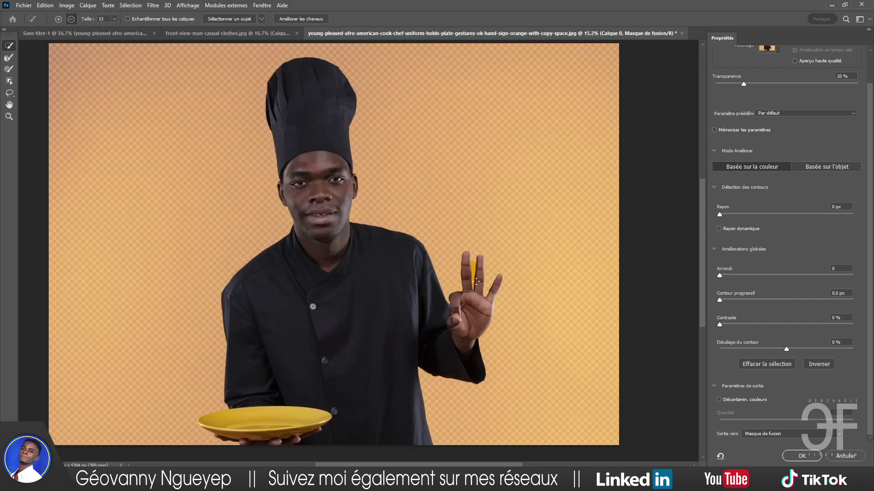
scroll(475, 278, "up", 1)
mouse_move(476, 274)
left_mouse_down()
mouse_move(455, 274)
mouse_move(482, 254)
left_mouse_up()
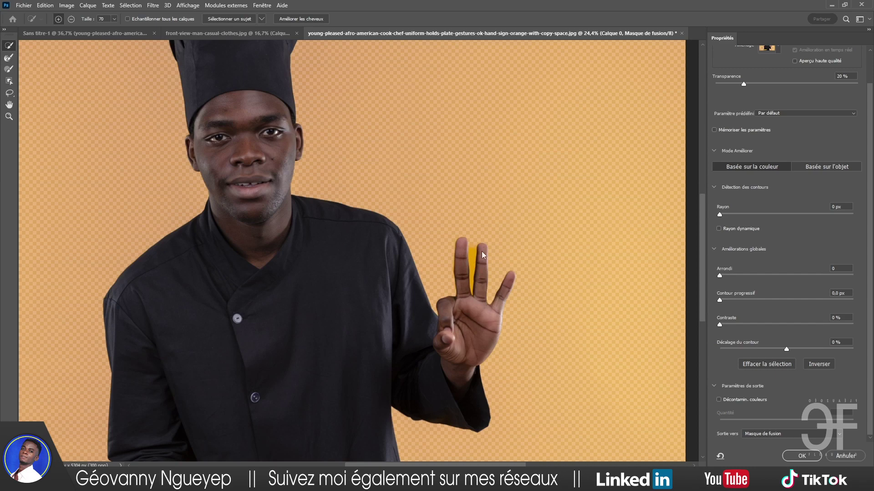
key("alt")
left_click_drag(471, 290, 476, 288)
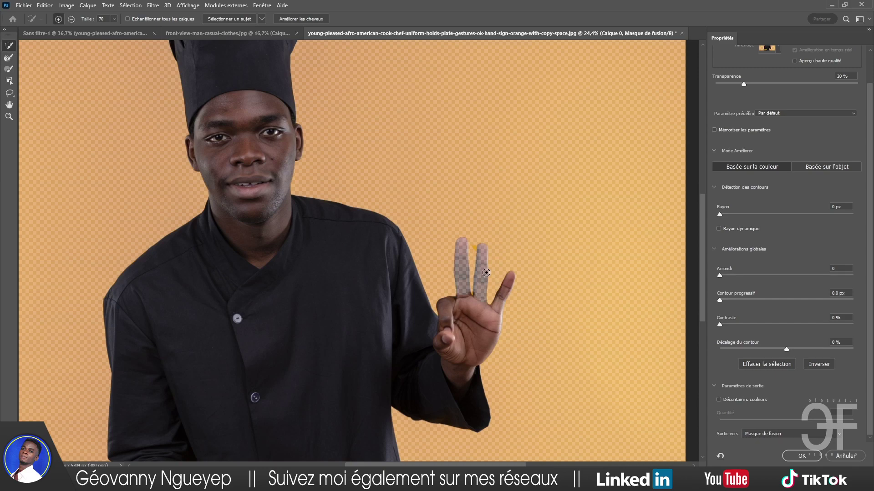
left_click(489, 272)
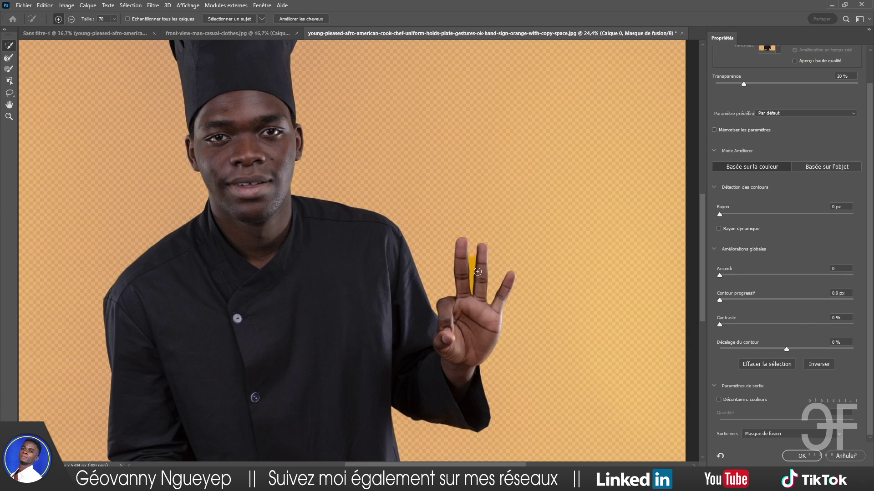
Clear the remaining yellow strip between the fingers and apply the refined mask.
scroll(478, 272, "up", 2)
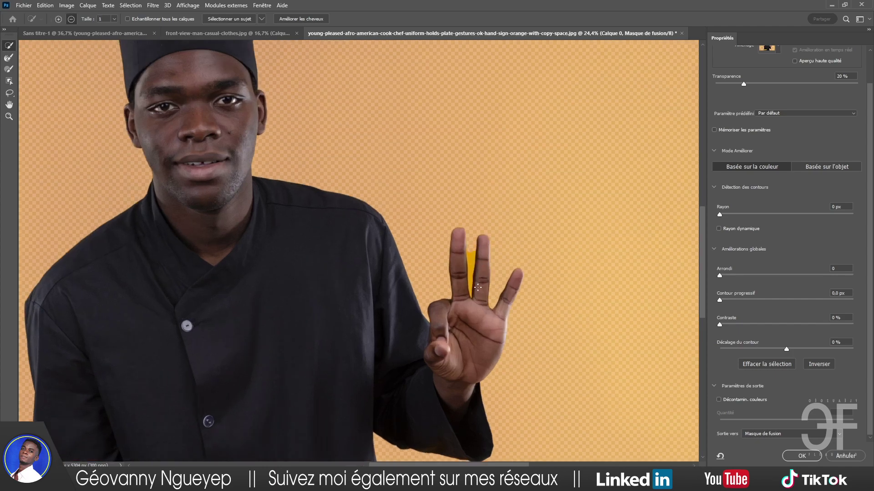
scroll(477, 282, "up", 2)
scroll(478, 287, "up", 2)
scroll(471, 292, "up", 1)
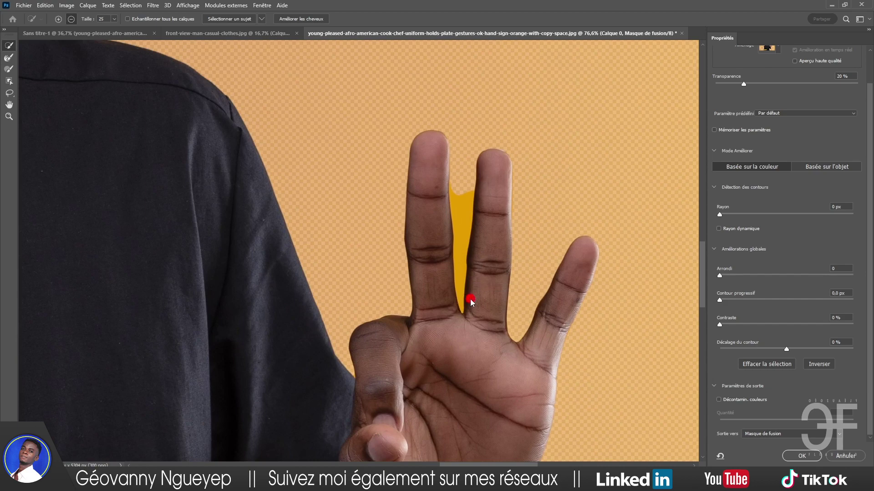
mouse_move(464, 305)
left_mouse_down()
mouse_move(469, 191)
mouse_move(465, 248)
left_mouse_up()
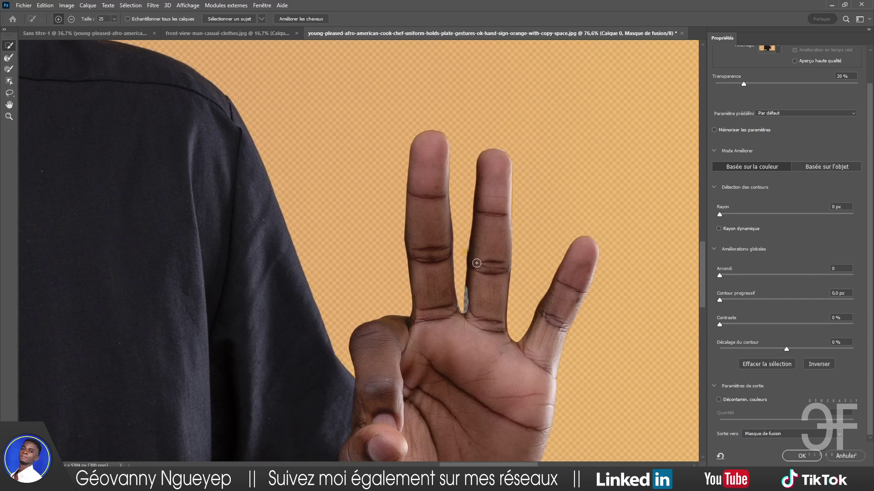
left_click_drag(471, 253, 470, 298)
key("alt")
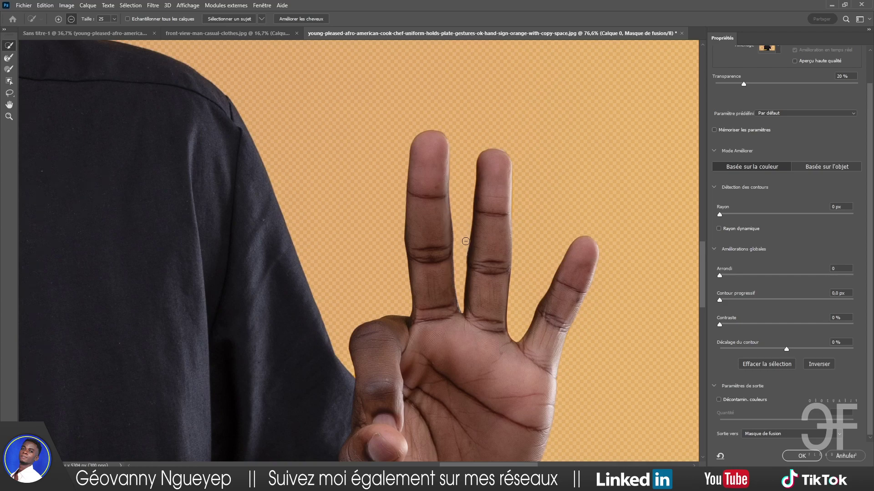
scroll(466, 241, "down", 2)
scroll(465, 241, "down", 2)
scroll(465, 241, "down", 2)
scroll(466, 241, "down", 1)
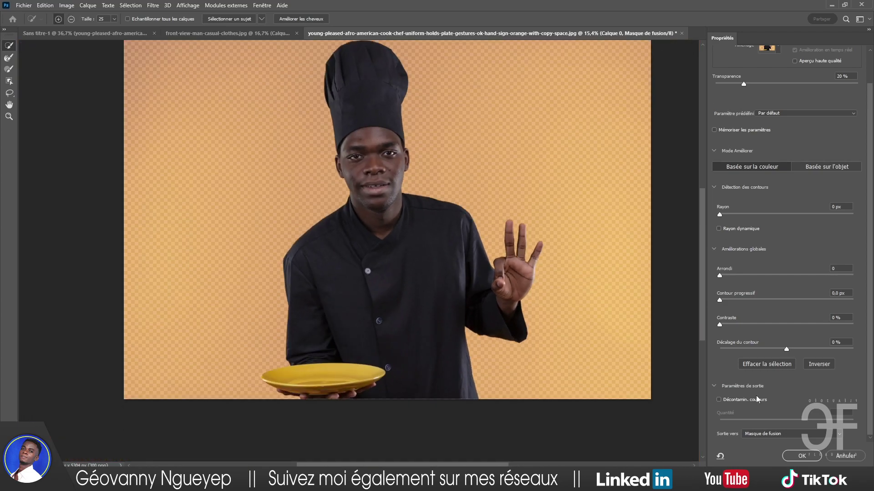
left_click(800, 456)
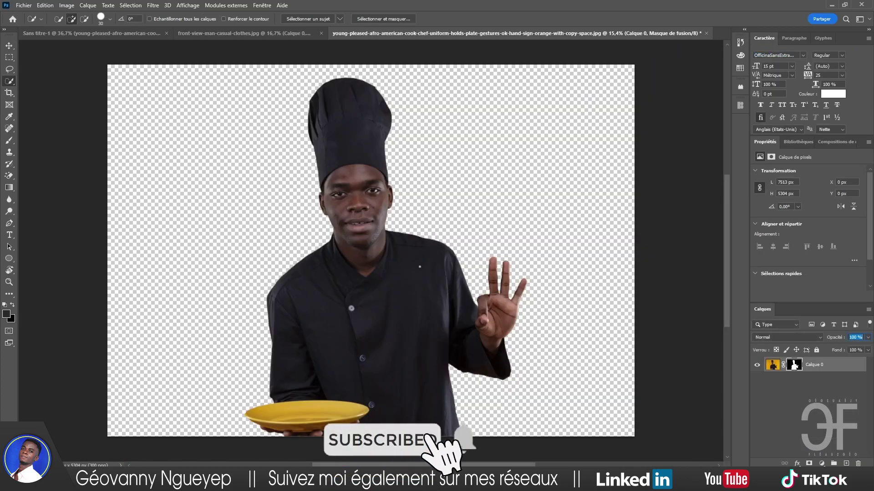
Place the cut-out chef beside the bearded man at about 29% and delete the old yellow chef layer.
key("v")
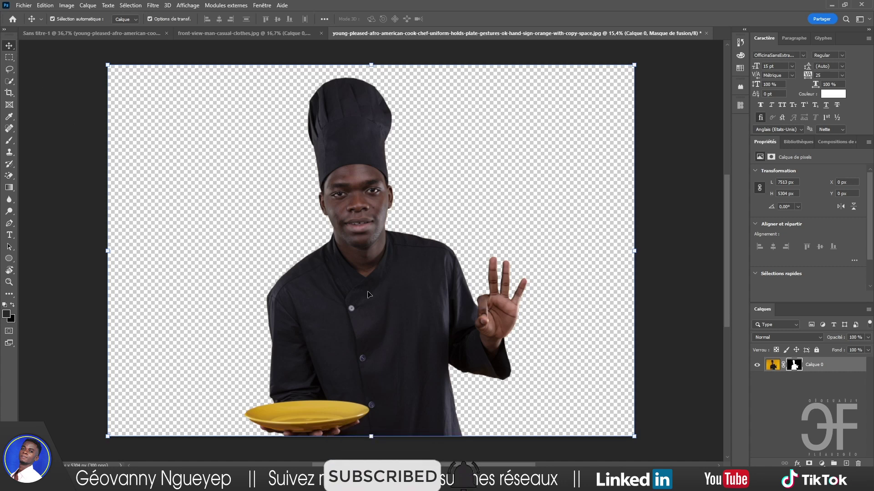
mouse_move(361, 269)
left_mouse_down()
mouse_move(249, 91)
mouse_move(109, 46)
mouse_move(448, 267)
left_mouse_up()
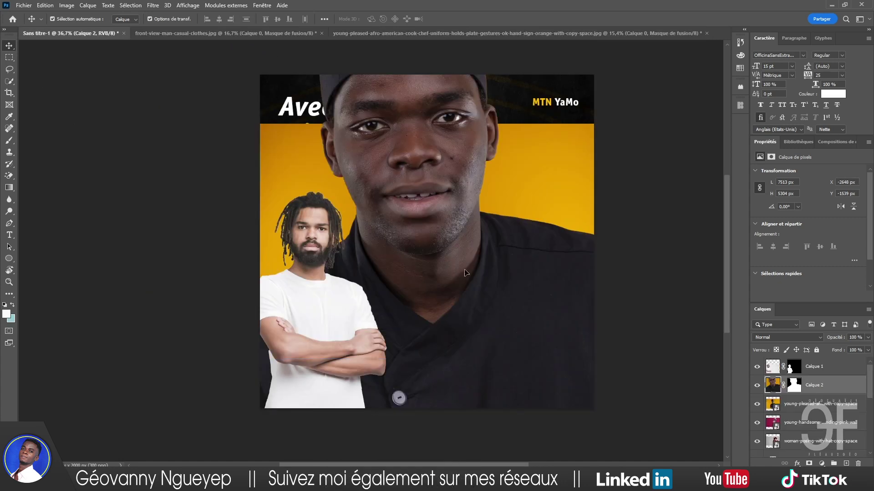
scroll(465, 273, "down", 1)
scroll(398, 296, "down", 3, "alt")
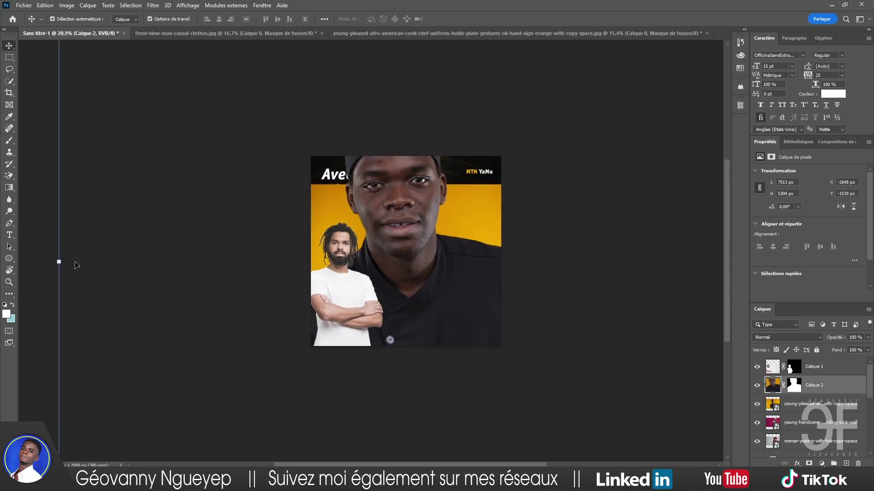
mouse_move(59, 262)
left_mouse_down()
mouse_move(553, 275)
mouse_move(311, 273)
left_mouse_up()
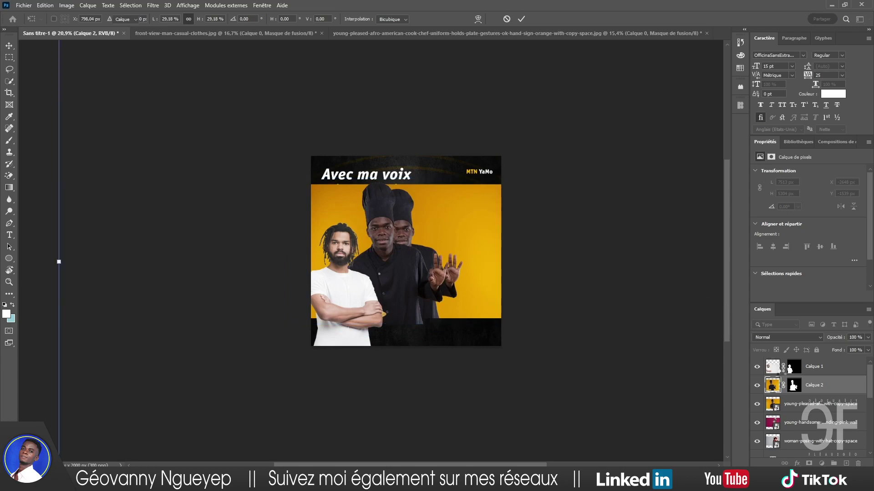
key("Return")
key("Delete")
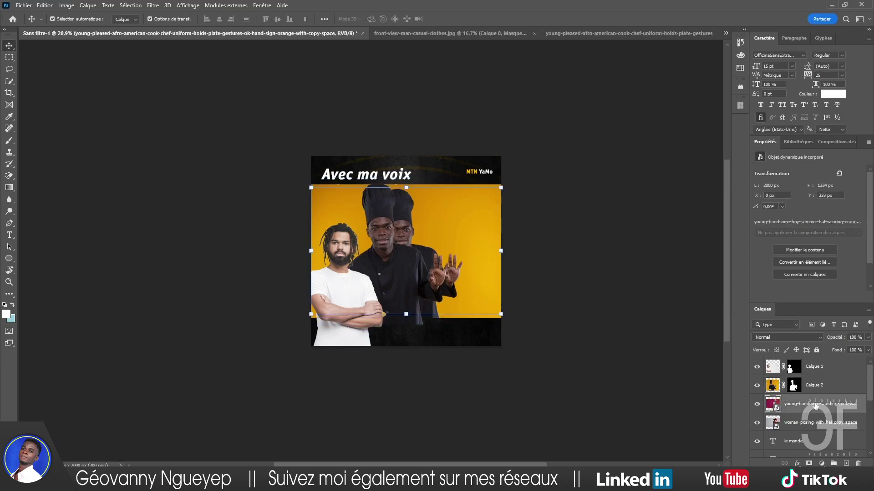
Open the megaphone man's smart-object photo and close the chef and bearded-man files without saving.
double_click(780, 410)
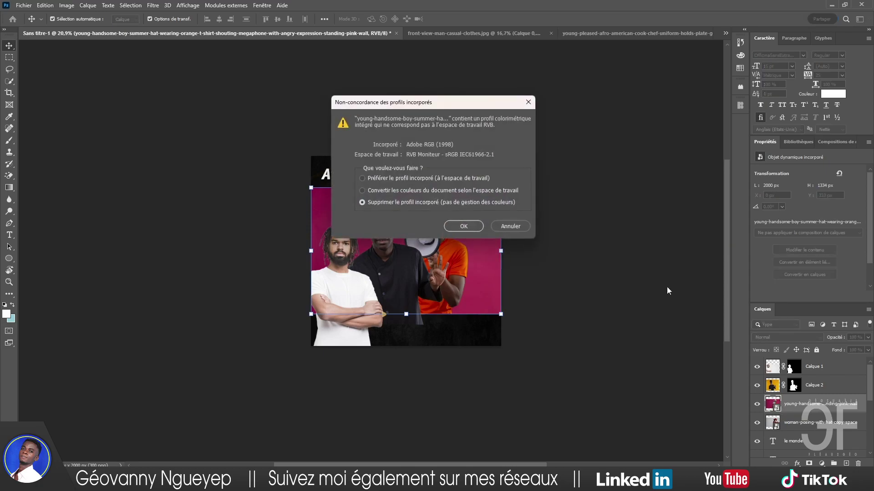
left_click(464, 226)
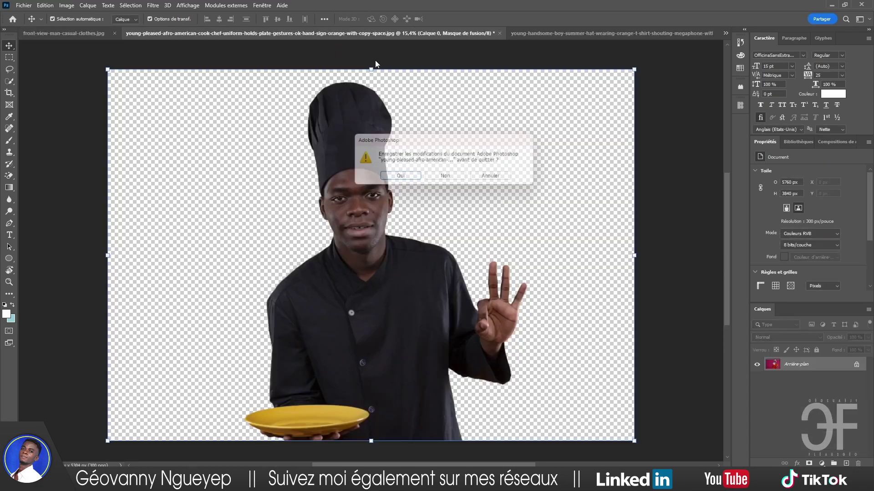
left_click(445, 176)
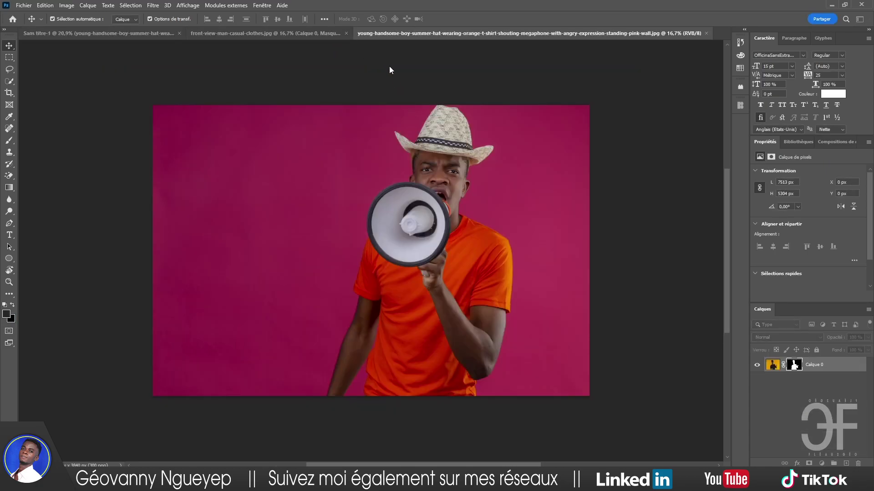
left_click(321, 33)
left_click(458, 33)
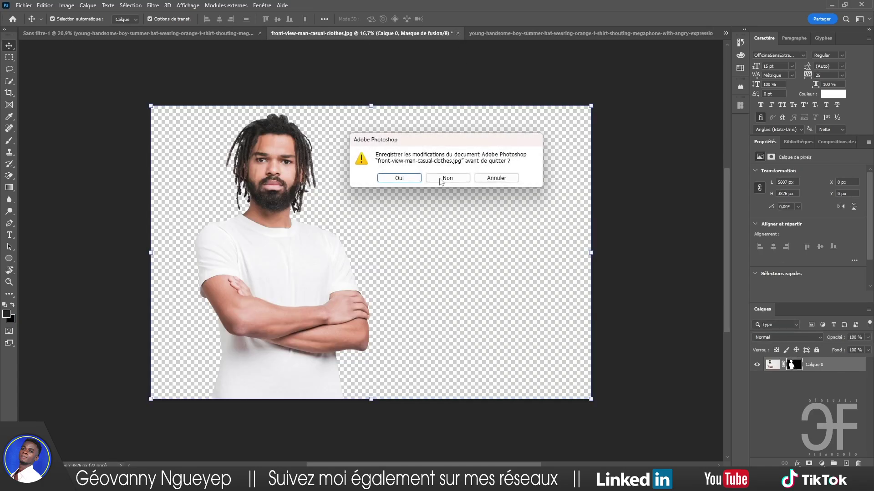
left_click(446, 176)
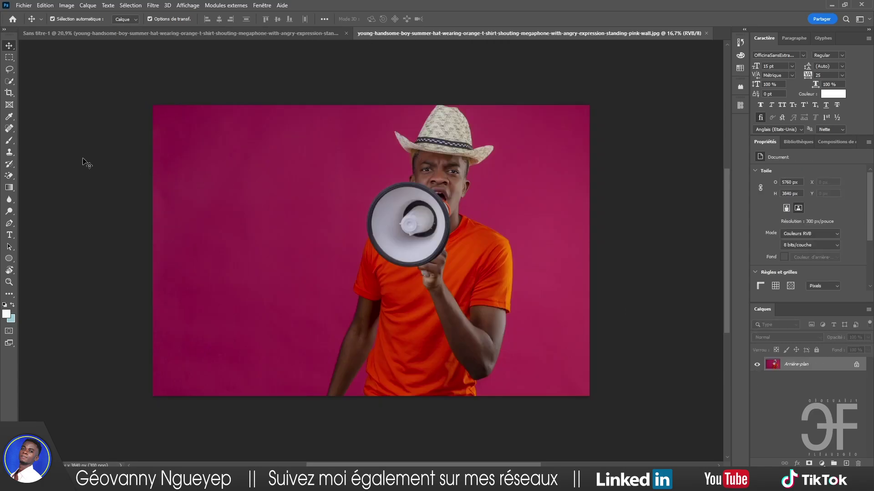
left_click(10, 81)
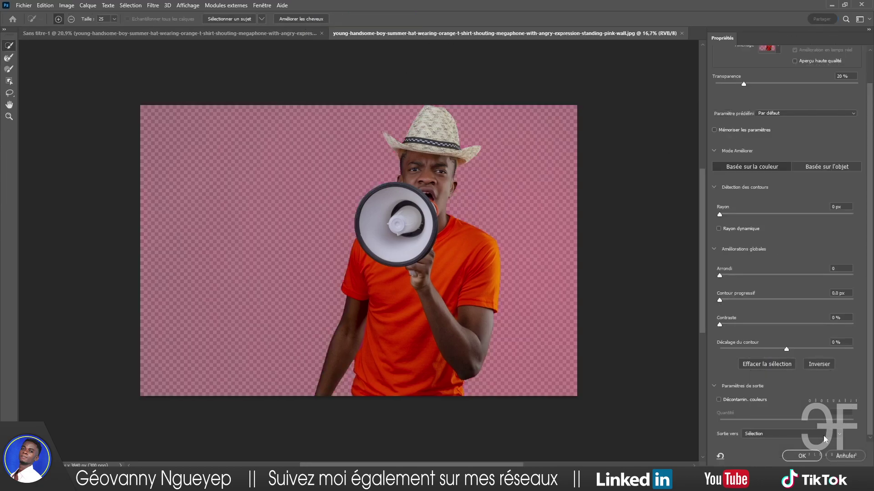
Output the megaphone man's refined selection as a layer mask.
left_click(823, 435)
left_click(794, 447)
left_click(804, 457)
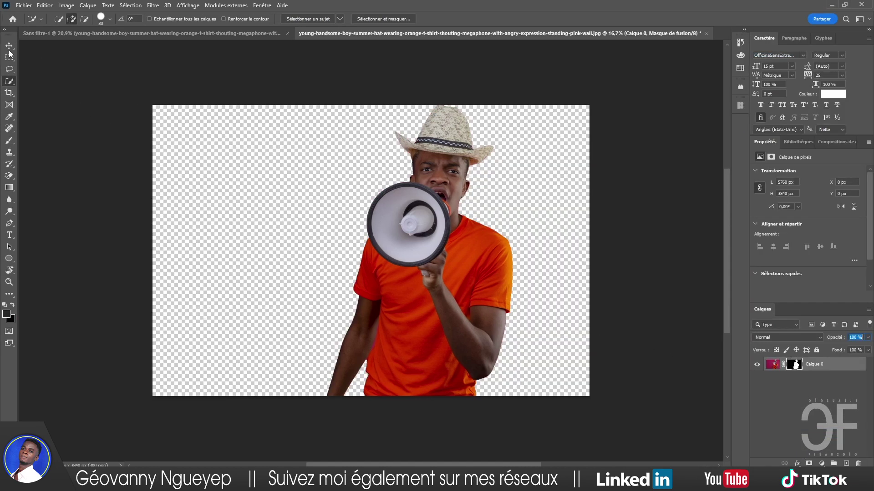
Move the megaphone man into the poster, shrink him at the right, and delete the pink-wall layer.
left_click(9, 46)
mouse_move(417, 294)
left_mouse_down()
mouse_move(359, 222)
mouse_move(422, 255)
left_mouse_up()
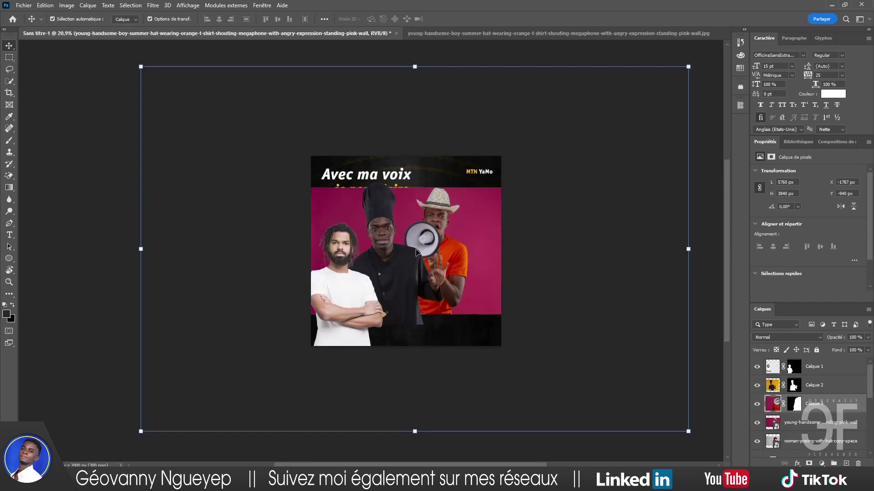
left_click_drag(141, 249, 423, 249)
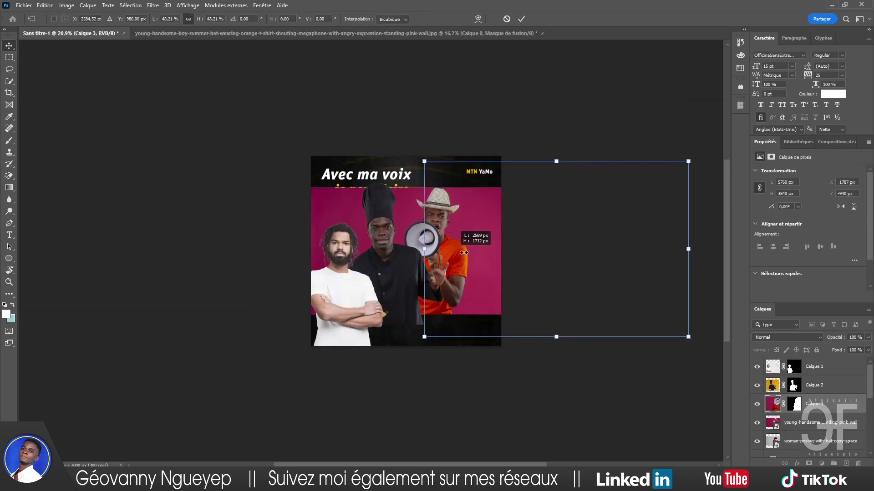
mouse_move(591, 255)
left_mouse_down()
mouse_move(436, 275)
mouse_move(429, 266)
left_mouse_up()
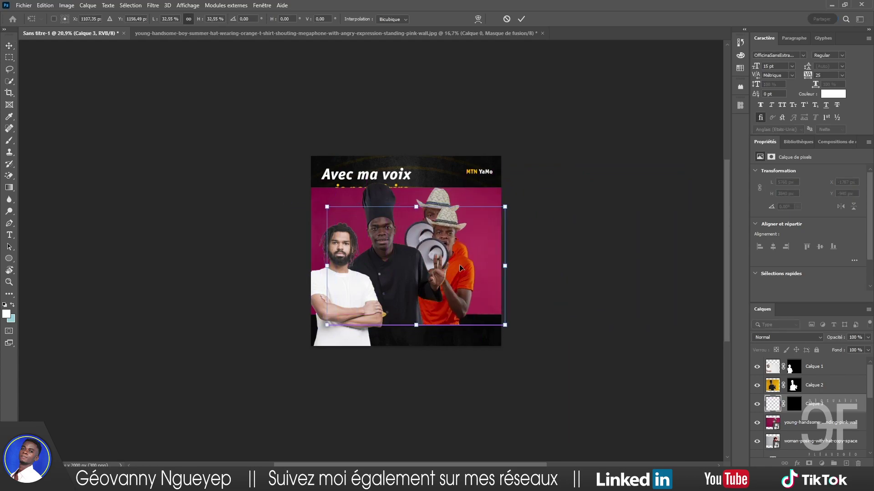
key("Return")
key("alt+bracketleft")
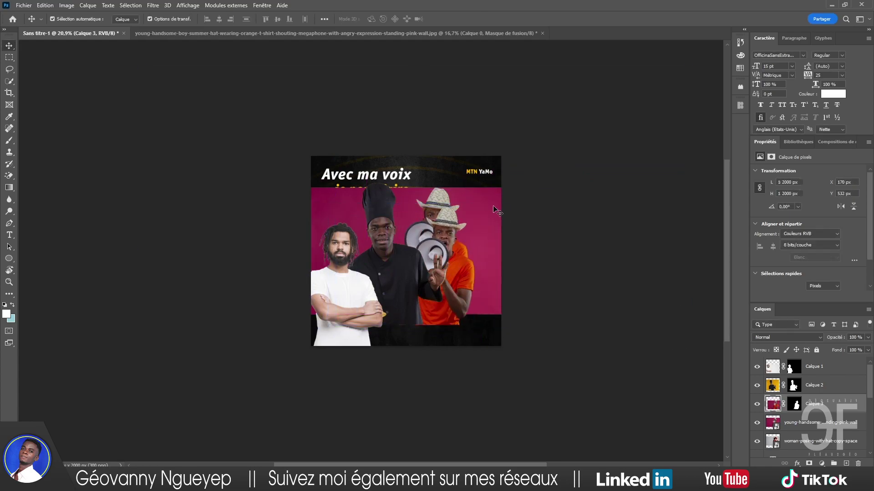
key("Delete")
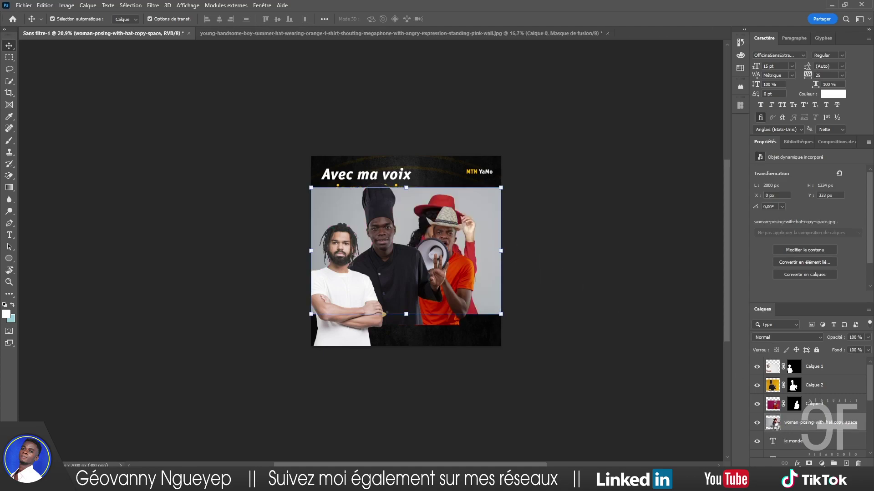
Open the woman-in-red-hat photo, select her as the subject, and enter Select and Mask.
double_click(774, 423)
left_click(462, 220)
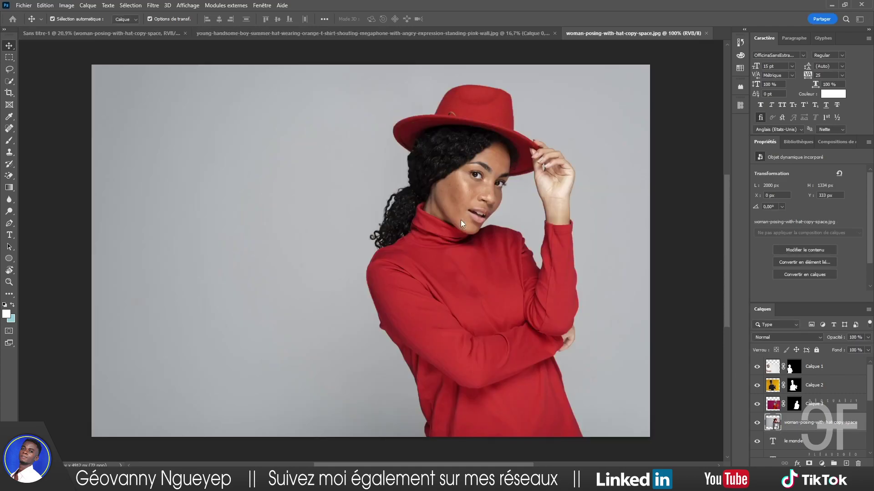
left_click(9, 81)
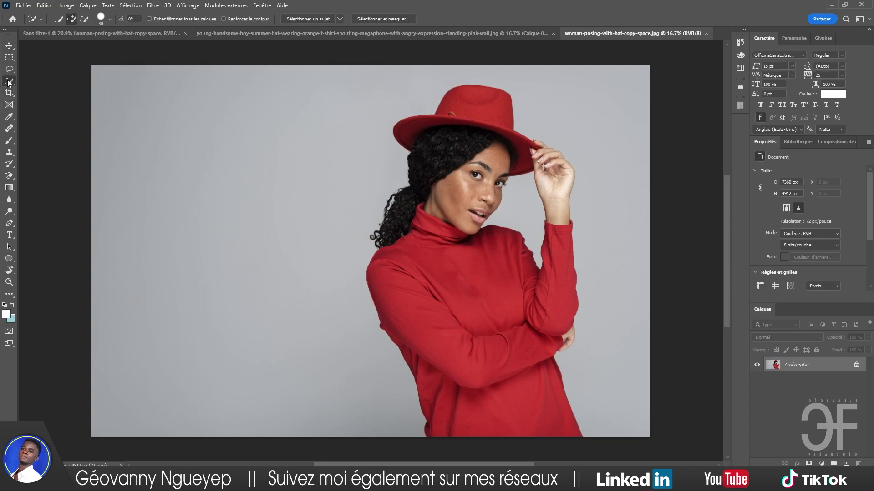
left_click(306, 19)
left_click(391, 19)
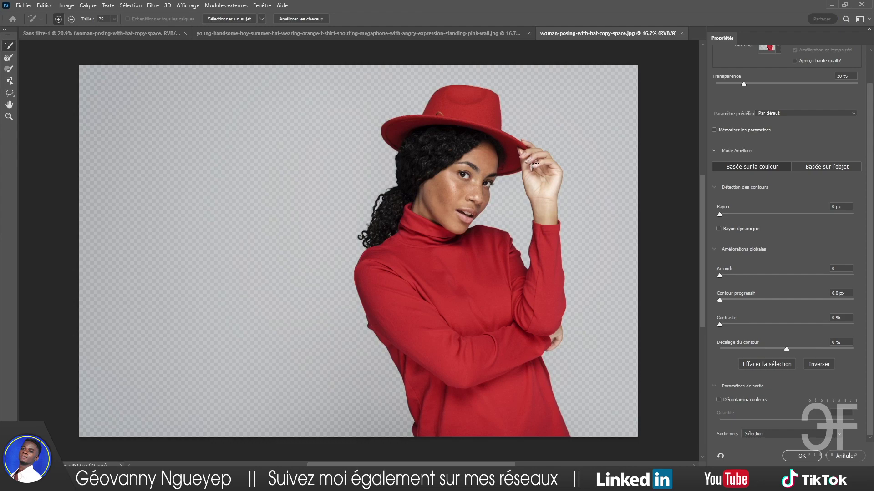
Subtract the grey gap between the woman's fingers from the selection.
scroll(536, 164, "up", 1, "alt")
scroll(536, 163, "up", 1, "alt")
scroll(536, 161, "up", 2, "alt")
scroll(537, 159, "up", 2, "alt")
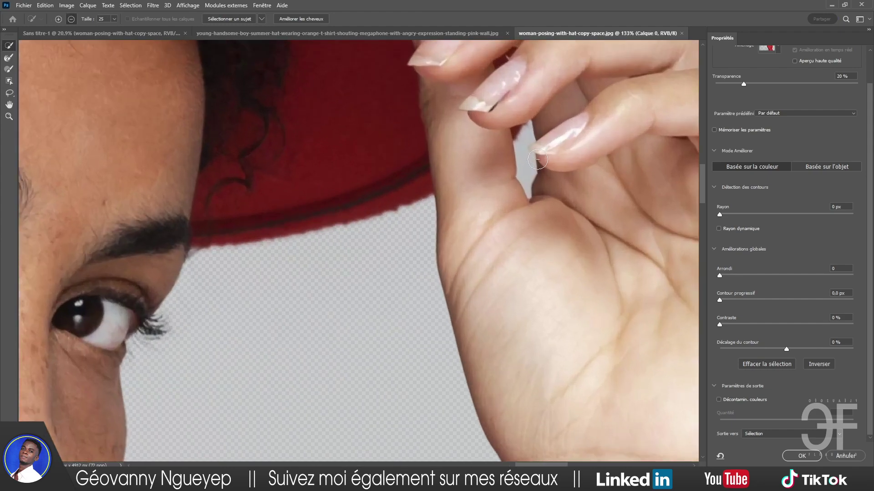
scroll(537, 159, "up", 1)
left_click_drag(522, 144, 527, 195)
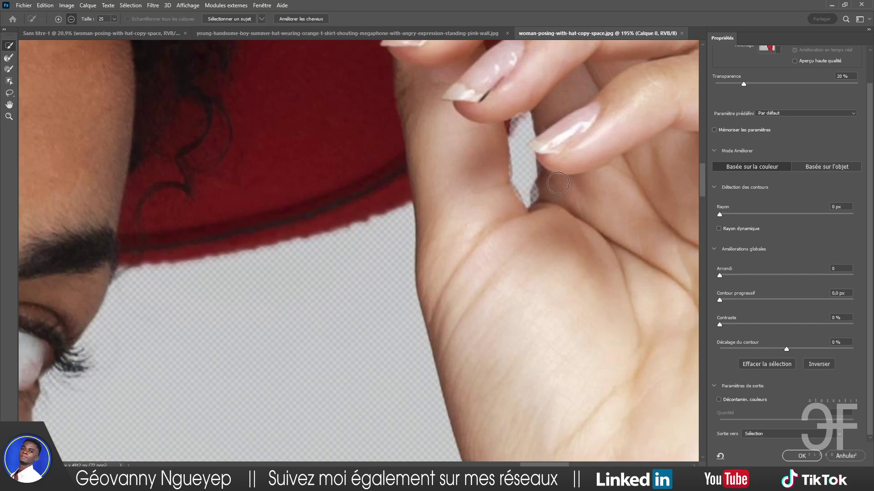
scroll(539, 188, "down", 2)
scroll(455, 219, "down", 2)
scroll(364, 237, "down", 2)
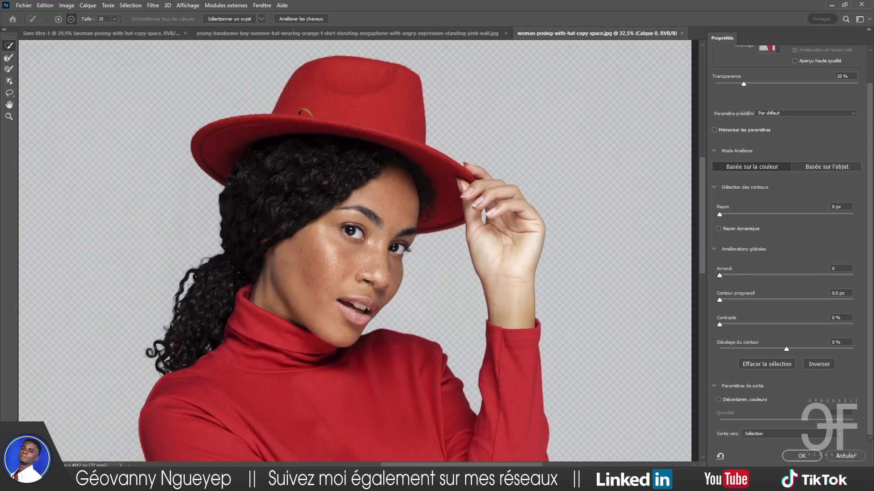
scroll(302, 249, "down", 1)
scroll(264, 221, "down", 2)
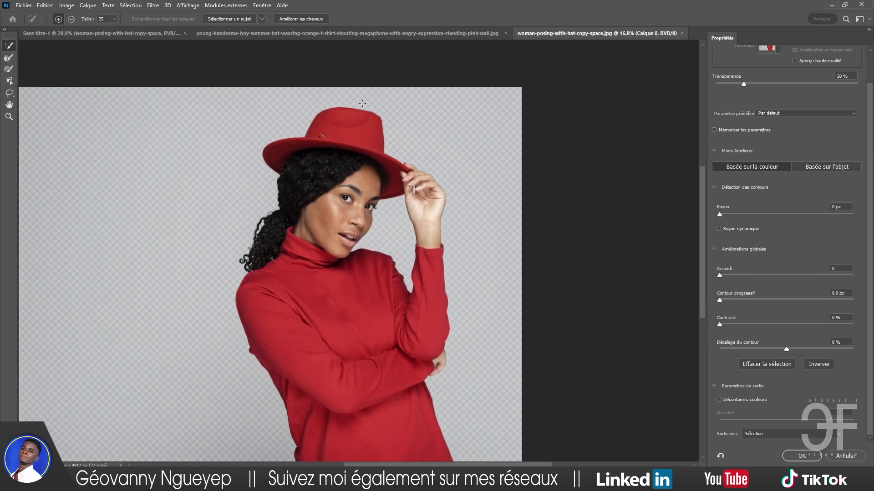
Output the refinement as a New Layer with Mask and drag the cut-out toward the poster.
left_click(798, 436)
left_click(762, 441)
left_click(801, 456)
key("v")
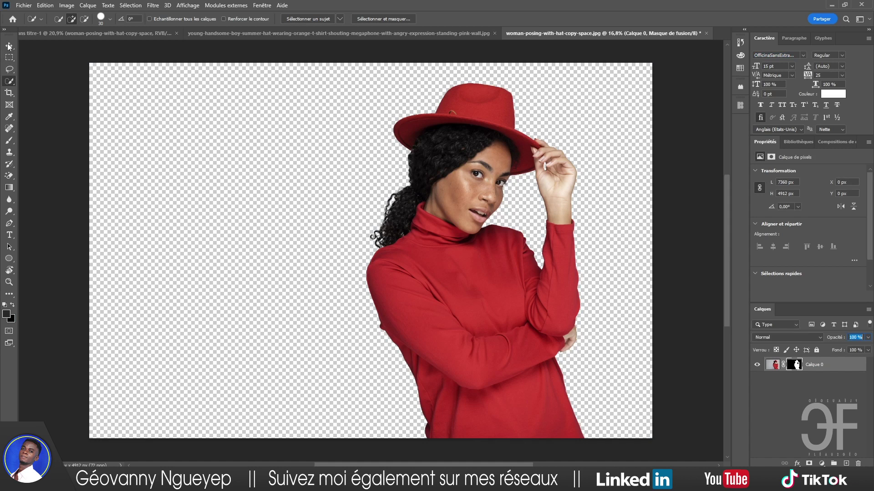
left_click_drag(474, 292, 236, 124)
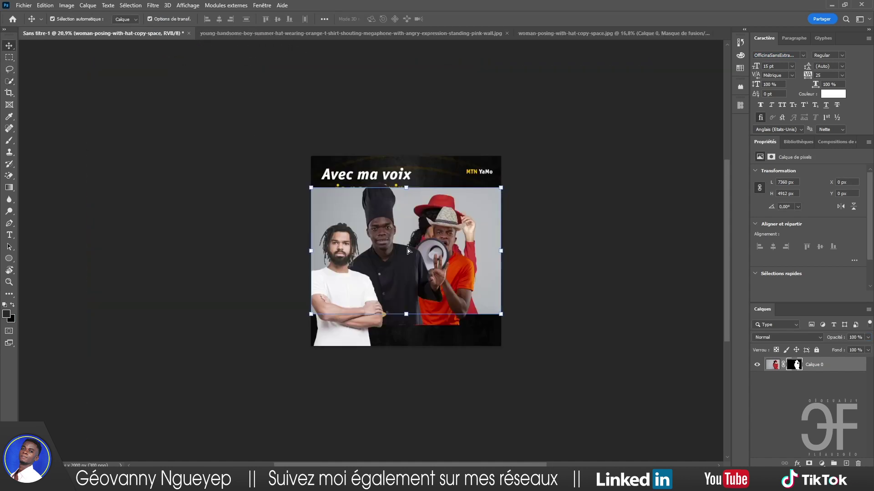
Drop the masked woman into the poster, scale her among the men, and delete her grey-background layer.
left_click_drag(408, 251, 417, 260)
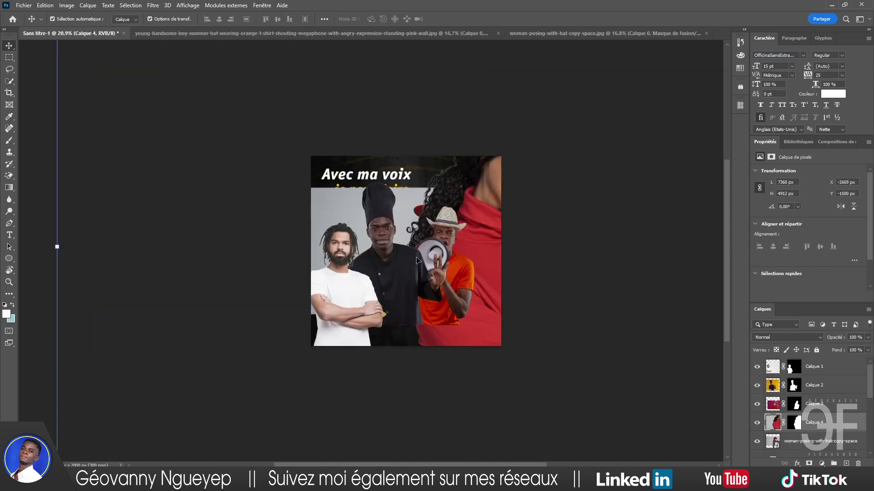
mouse_move(57, 248)
left_mouse_down()
mouse_move(553, 246)
mouse_move(456, 262)
left_mouse_up()
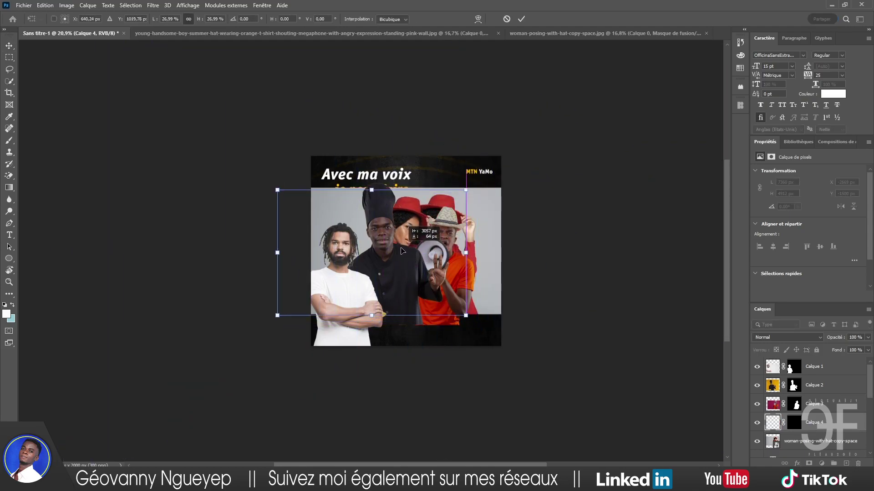
key("Return")
left_click(797, 444)
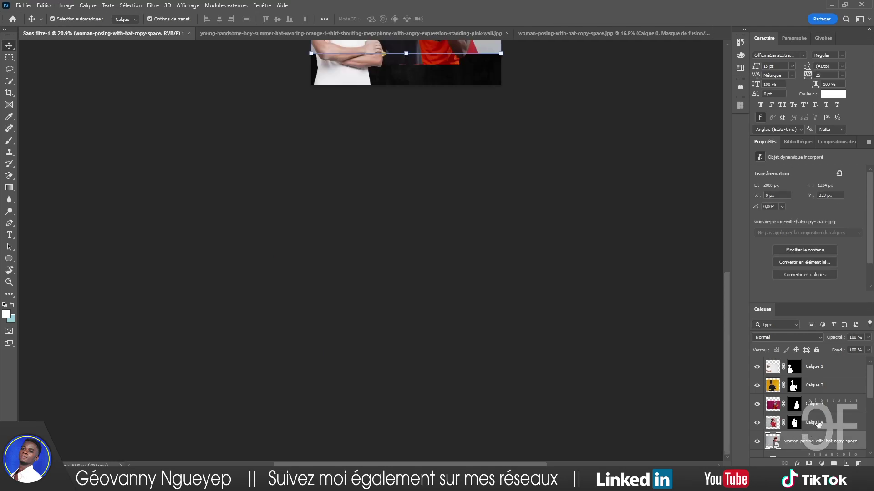
key("Delete")
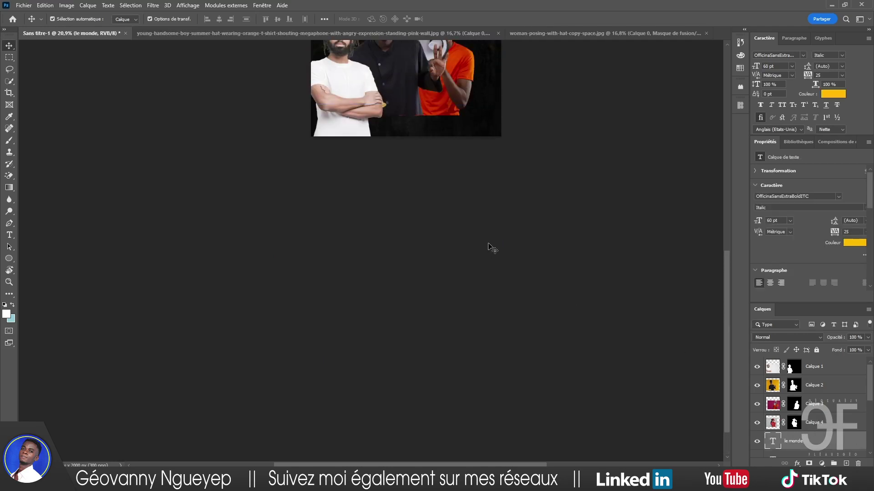
scroll(490, 248, "up", 2)
scroll(490, 248, "up", 1)
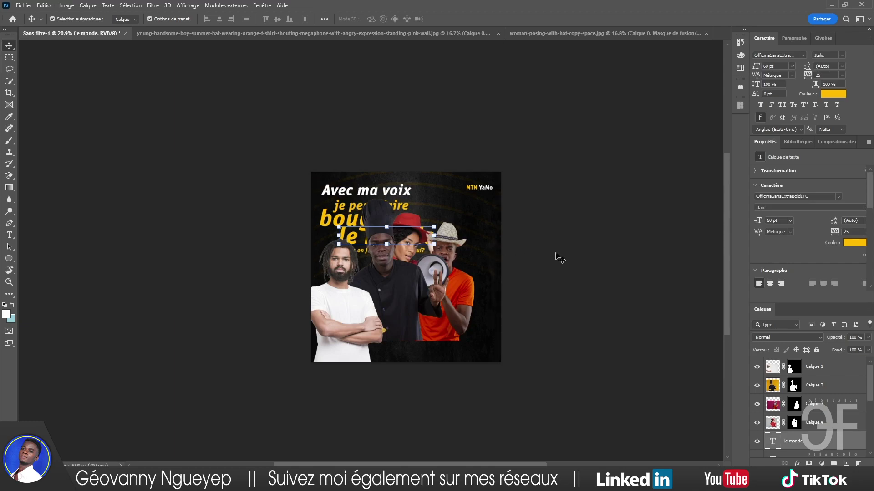
left_click(578, 257)
Rearrange the figures: chef down-right, bearded man to centre, megaphone man lower left.
left_click_drag(404, 301, 497, 279)
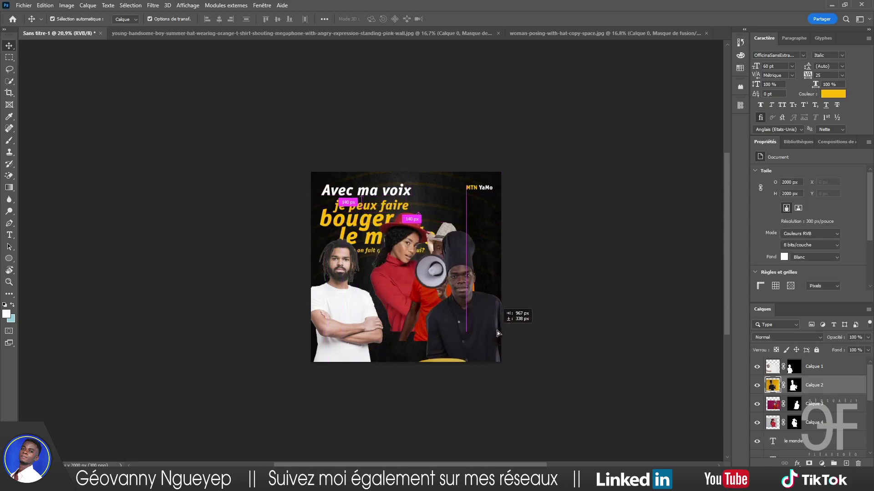
left_click(523, 203)
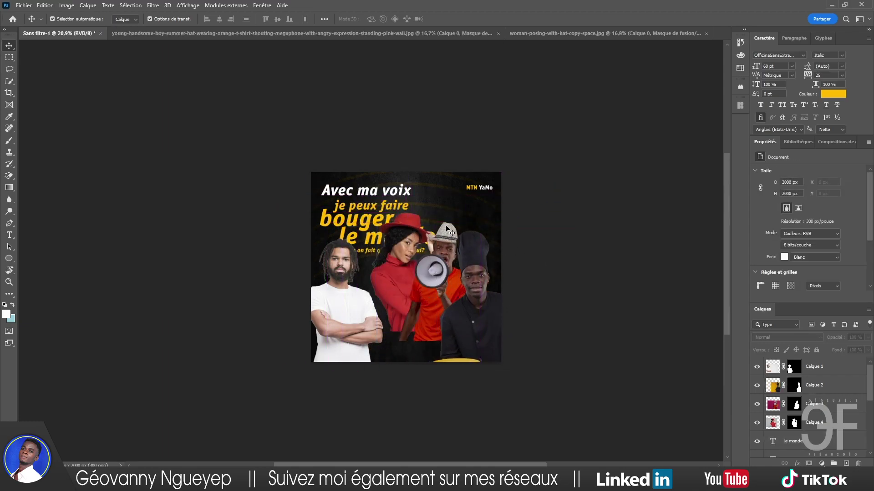
left_click_drag(448, 230, 343, 218)
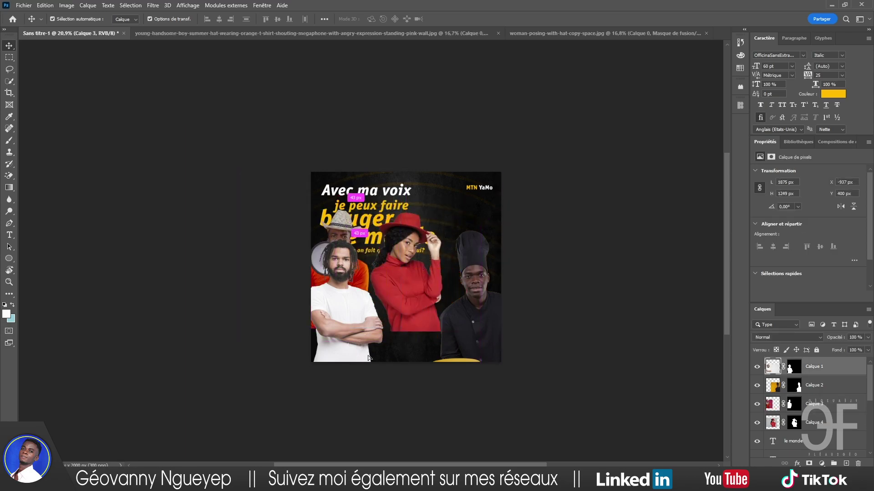
left_click_drag(354, 359, 452, 349)
left_click_drag(345, 308, 361, 333)
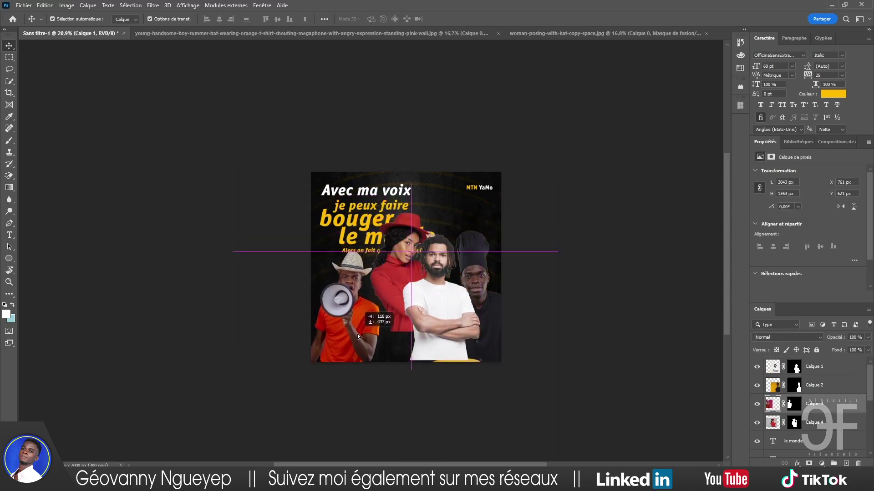
Scale the megaphone man to about 82% and place him at bottom left.
key("ctrl+t")
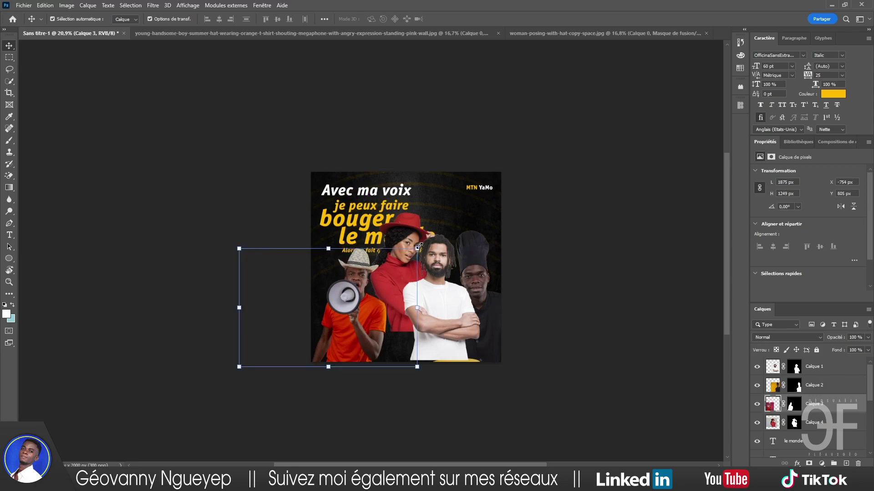
left_click_drag(419, 248, 390, 272)
left_click_drag(349, 330, 376, 327)
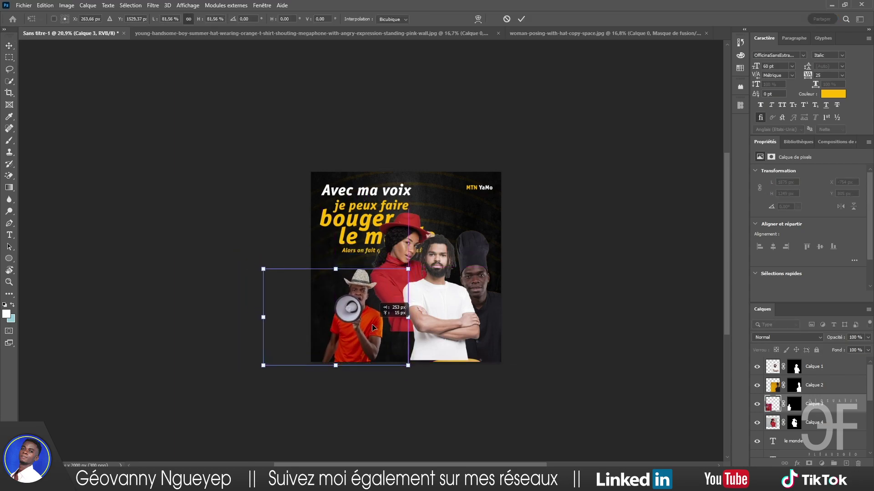
key("Return")
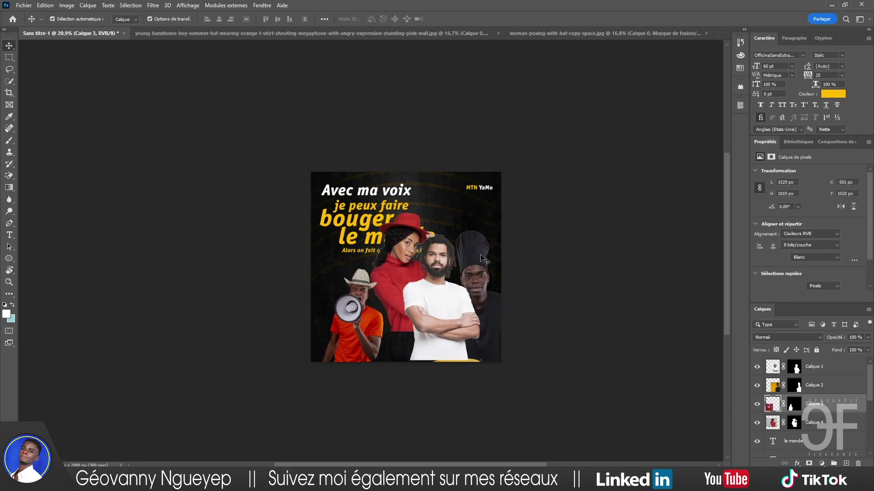
Lower the woman in red about 100 px and stack her in front of the megaphone man.
left_click_drag(390, 253, 396, 299)
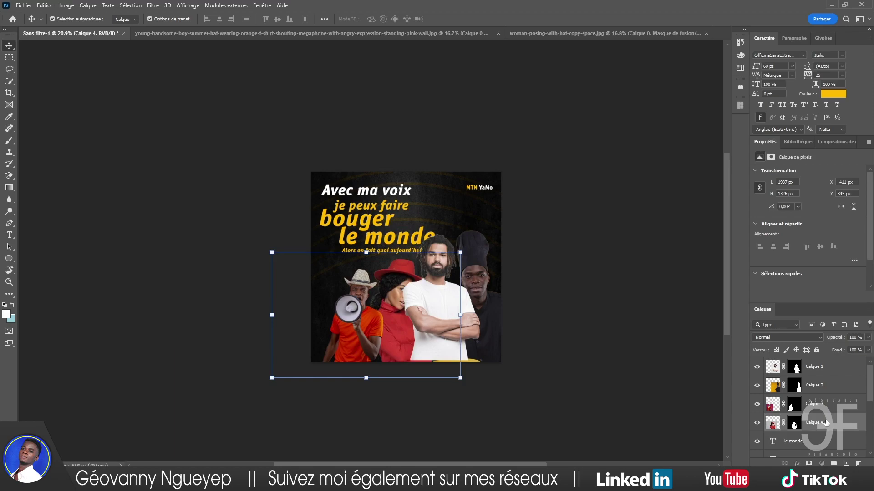
left_click_drag(826, 423, 814, 395)
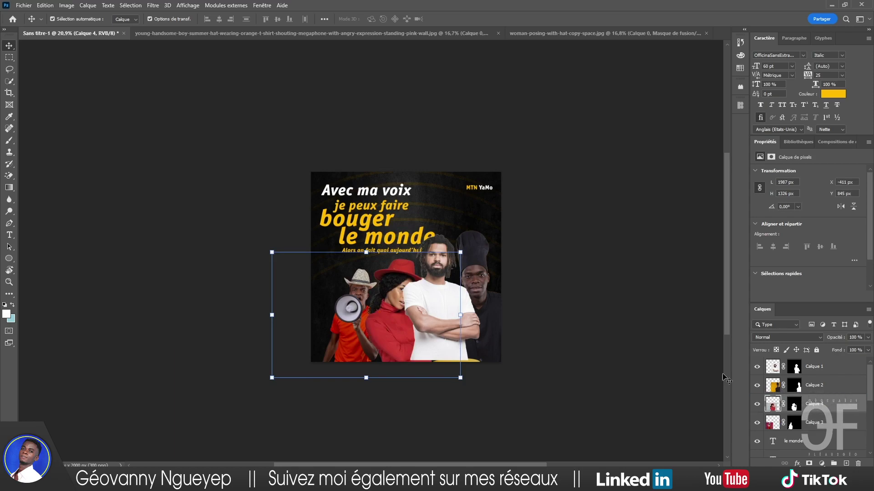
left_click(584, 305)
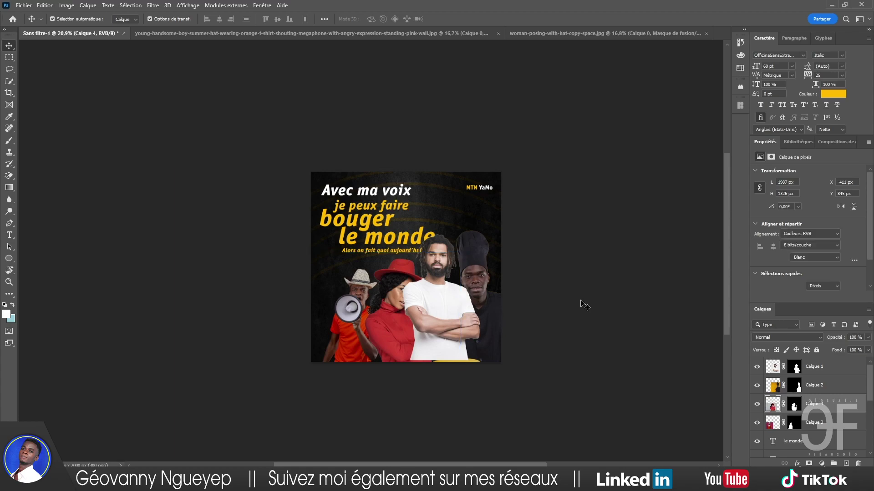
left_click(478, 262)
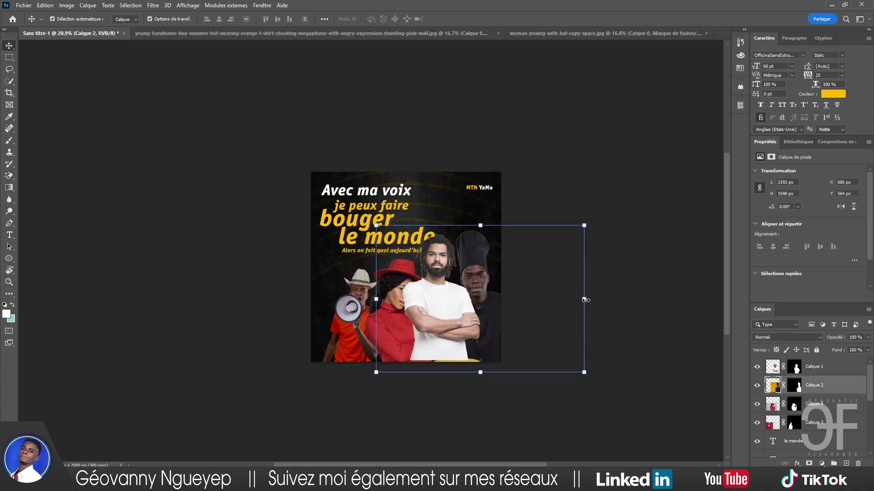
Shrink the chef to about 80% and move his layer beneath the woman in red.
left_click_drag(584, 300, 543, 299)
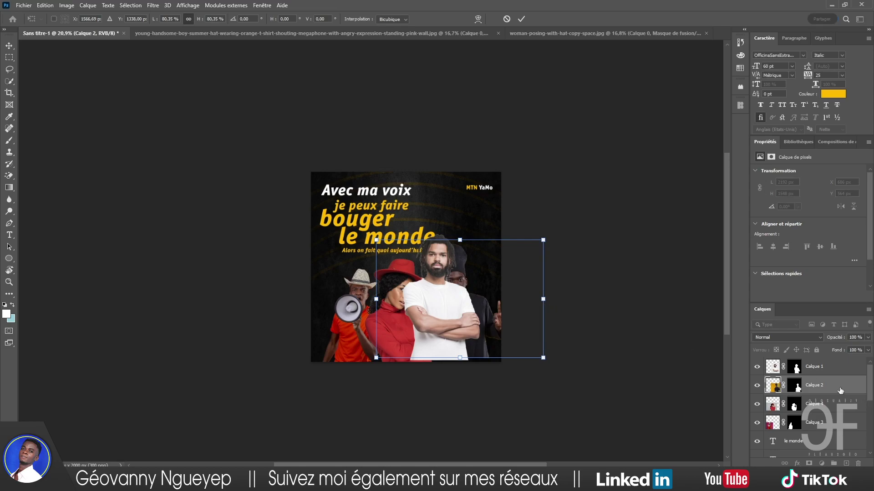
key("Return")
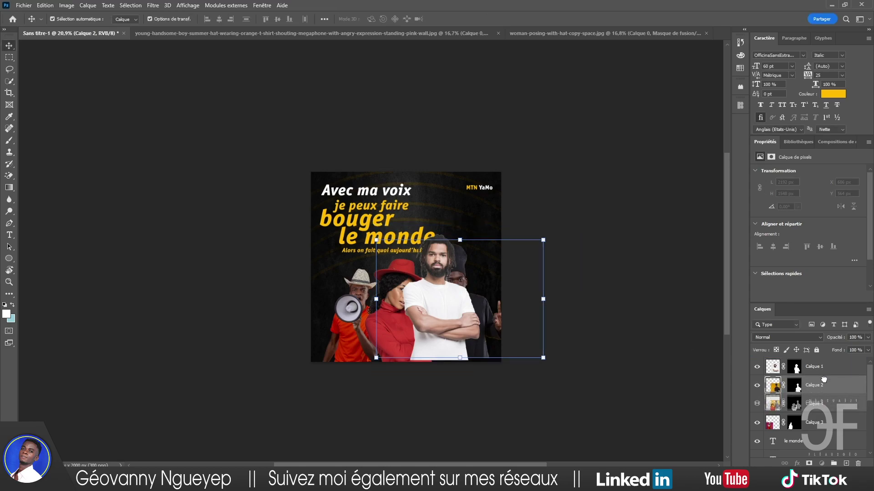
left_click_drag(824, 379, 823, 415)
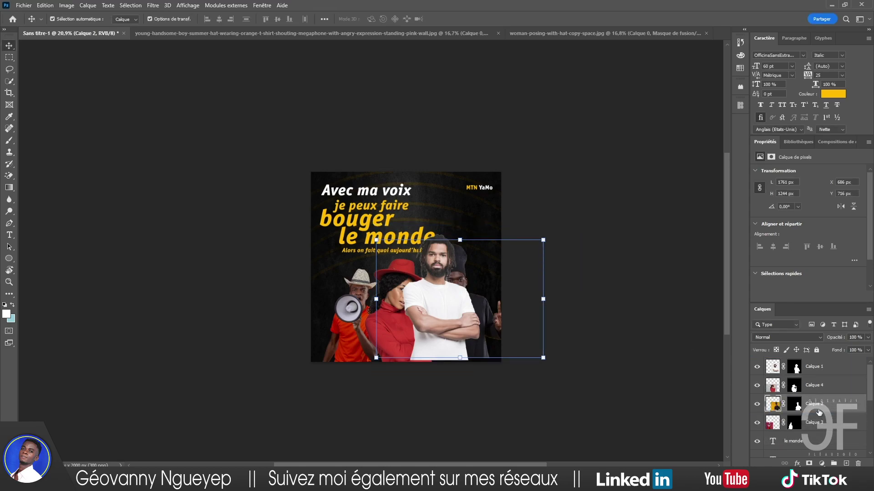
left_click(682, 348)
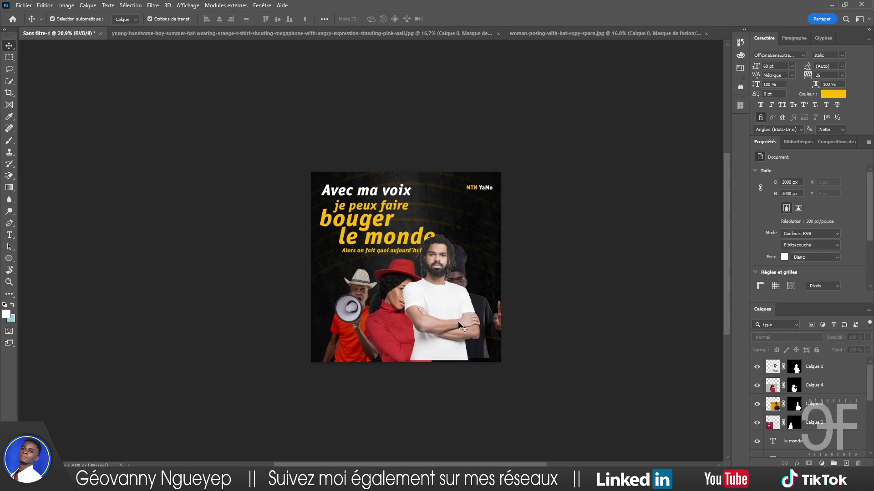
Shift the bearded man right, shrink him to about 82%, and stack him behind the others.
left_click_drag(450, 324, 473, 323)
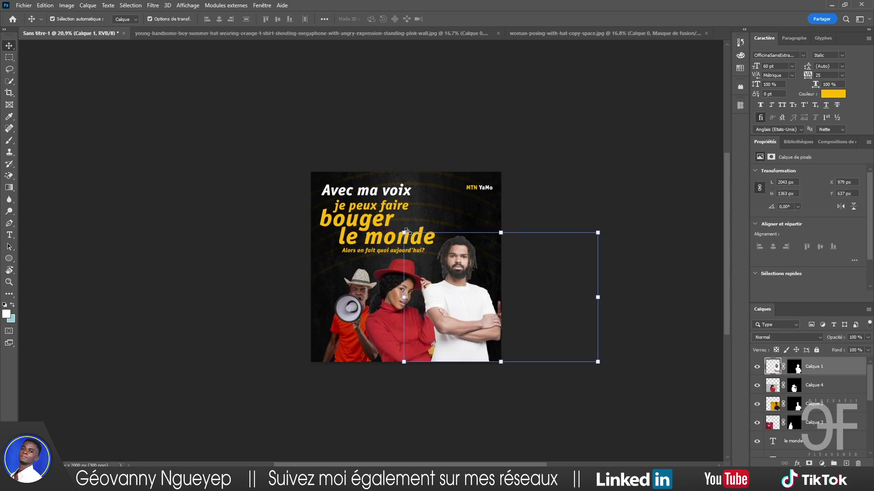
left_click_drag(407, 231, 435, 260)
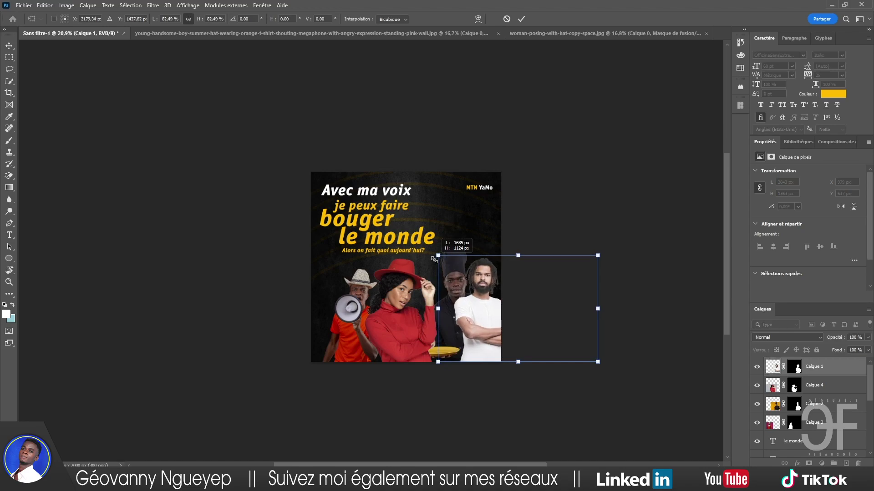
key("Return")
left_click_drag(819, 369, 824, 433)
left_click(666, 392)
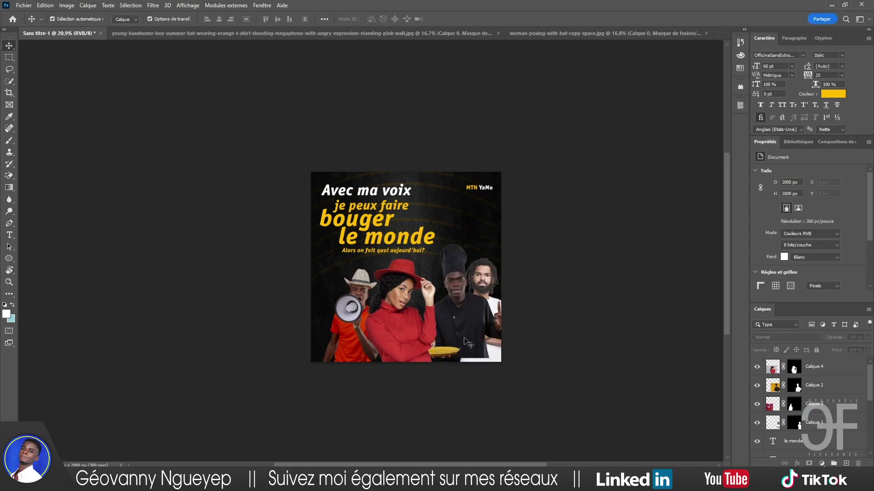
Move the megaphone man and the woman in red left, shrinking the woman slightly.
scroll(467, 342, "up", 2)
left_click_drag(315, 324, 281, 325)
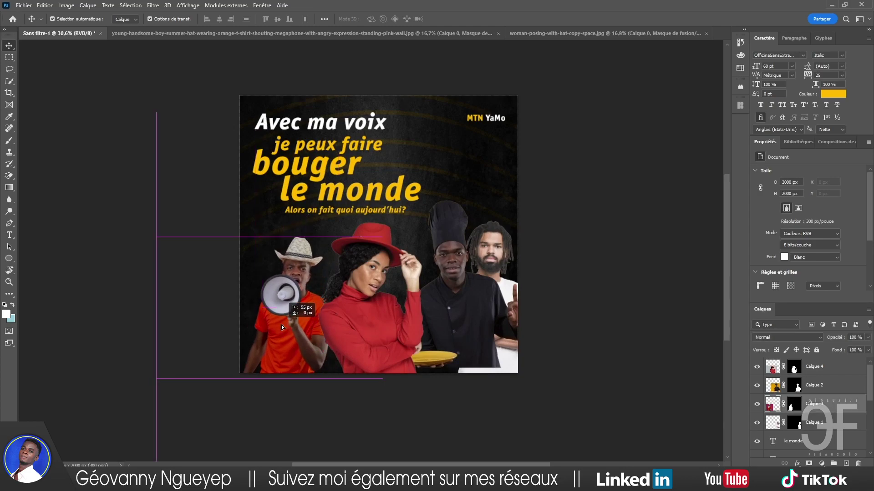
left_click_drag(363, 359, 364, 345)
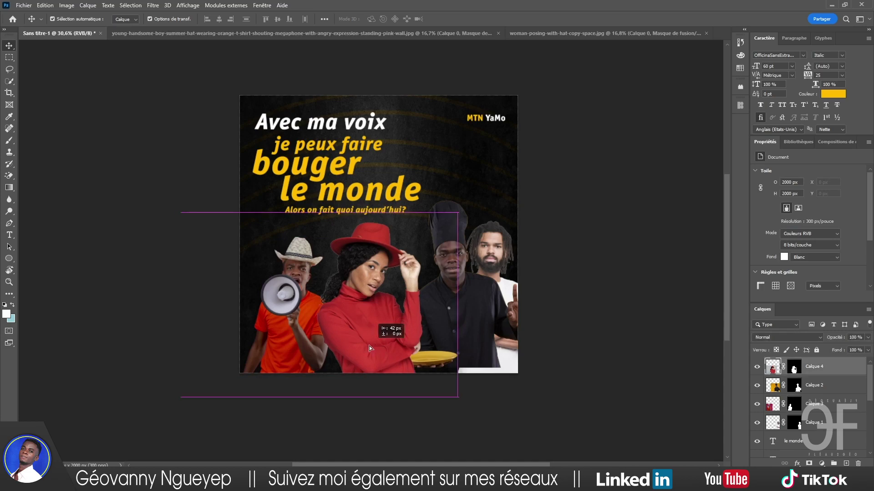
key("ctrl+t")
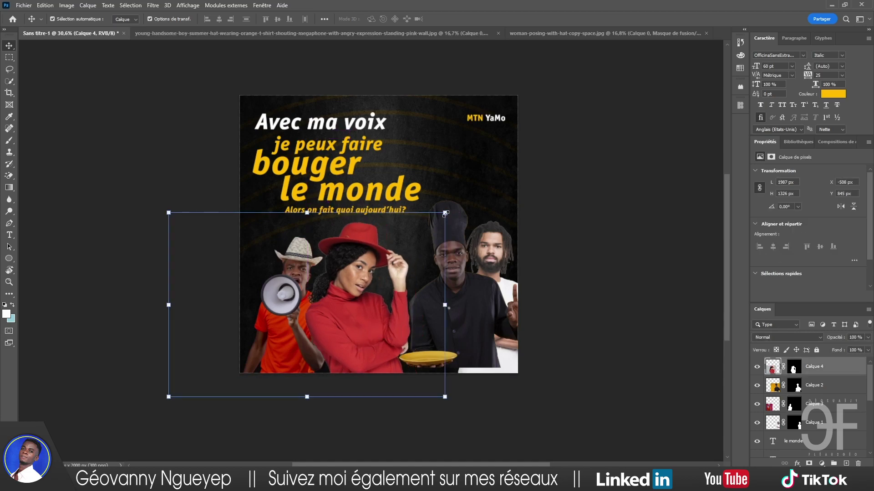
left_click_drag(446, 214, 432, 222)
left_click_drag(364, 310, 369, 310)
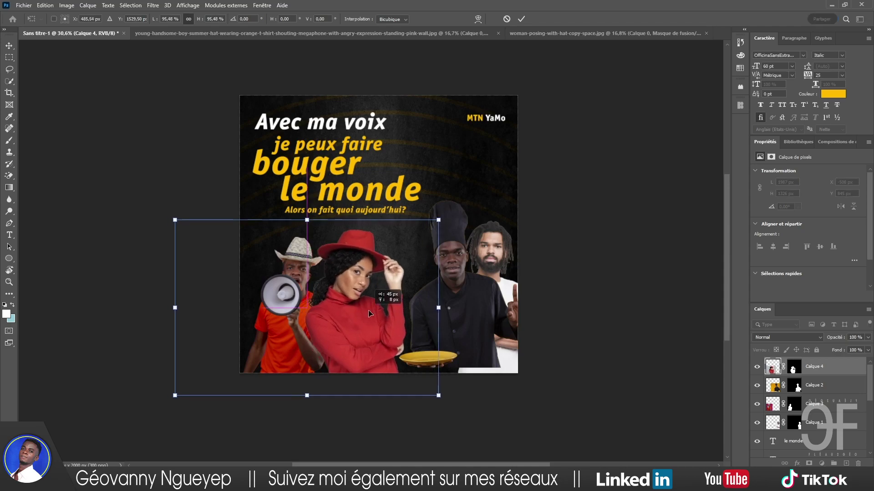
key("Return")
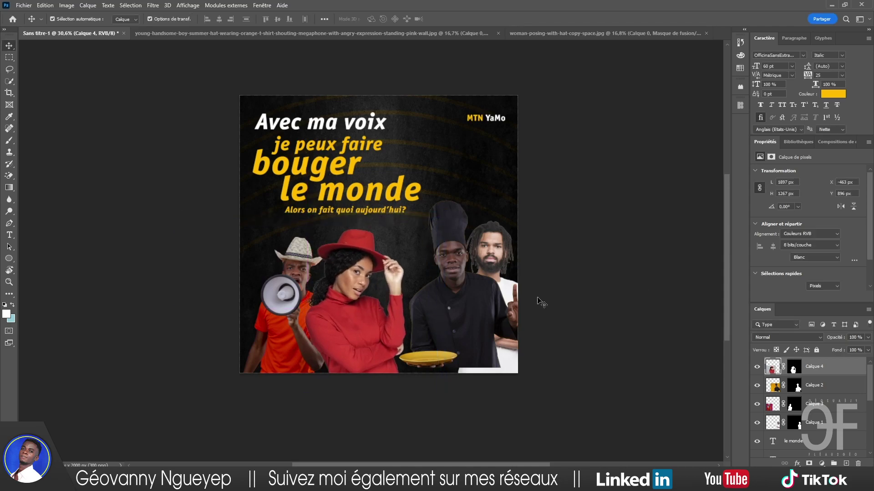
Move the chef left and down, the bearded man slightly left, then shift all four people left together.
left_click(469, 316)
left_click_drag(463, 310, 435, 331)
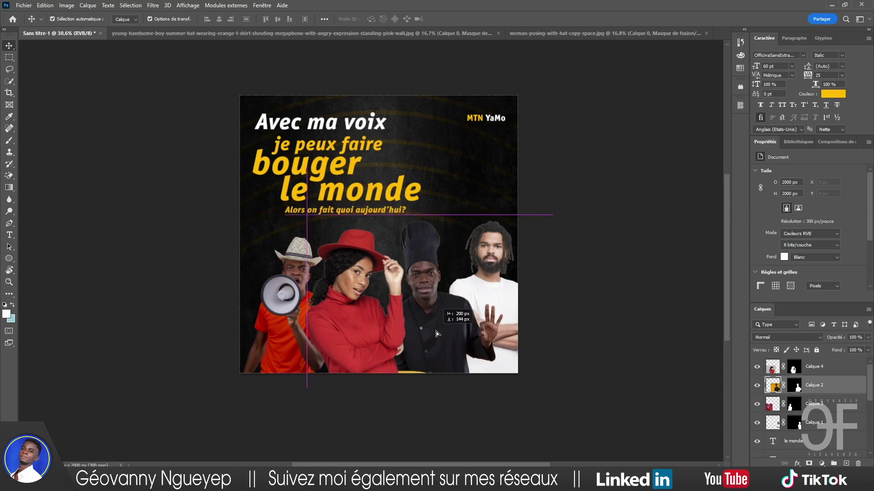
left_click_drag(499, 280, 478, 283)
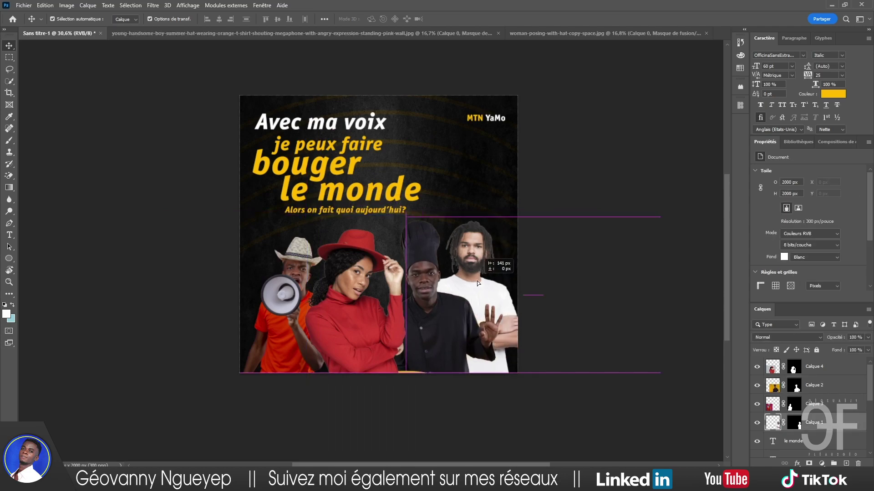
left_click(664, 173)
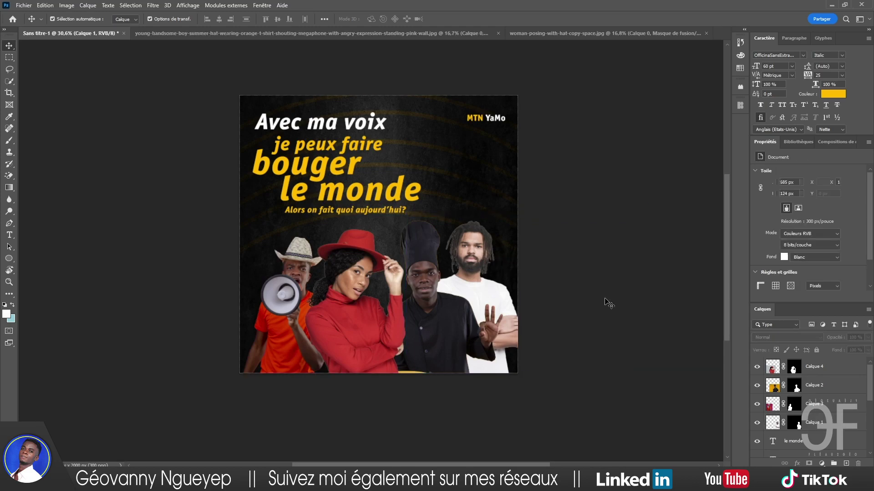
left_click(490, 247)
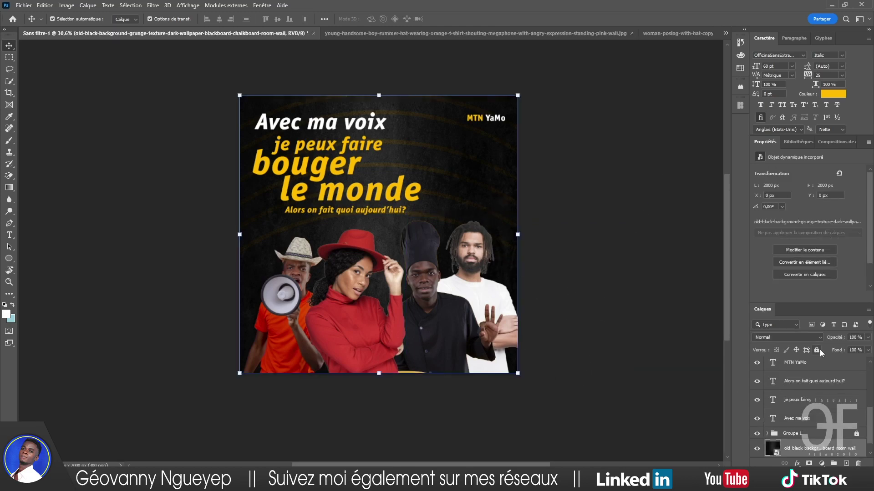
left_click_drag(544, 419, 338, 351)
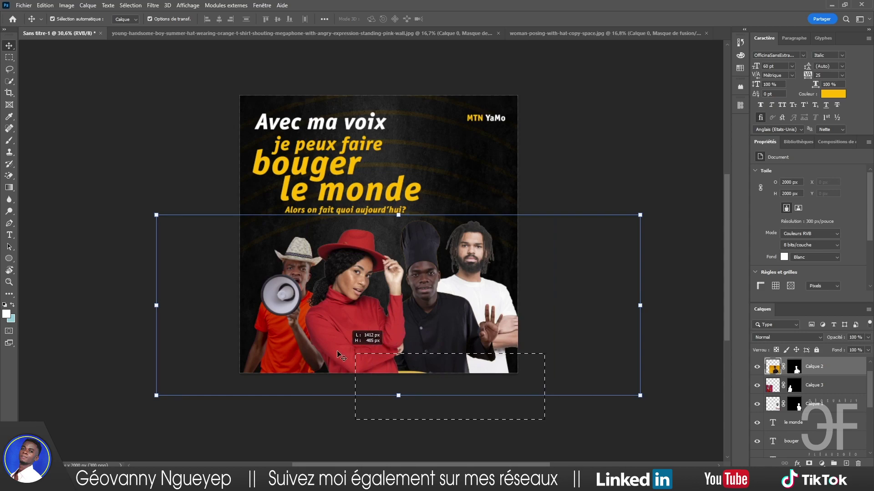
left_click_drag(437, 327, 428, 327)
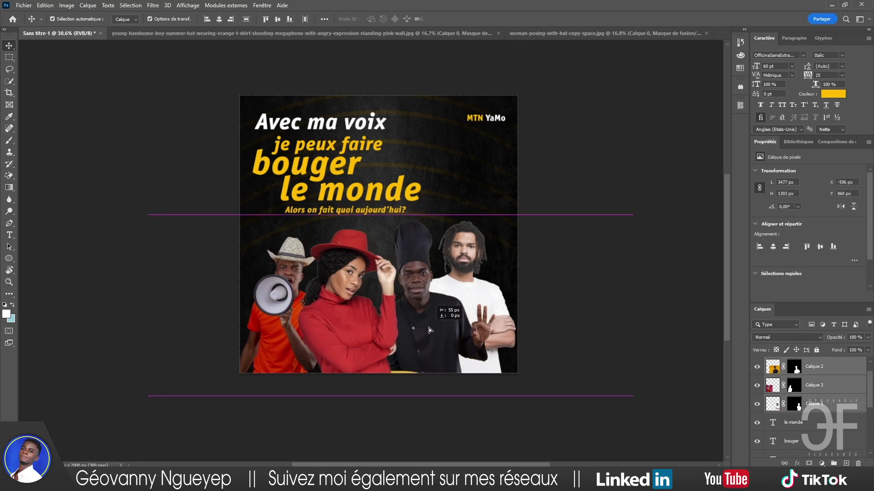
Nudge the bearded man slightly to the right.
left_click(598, 139)
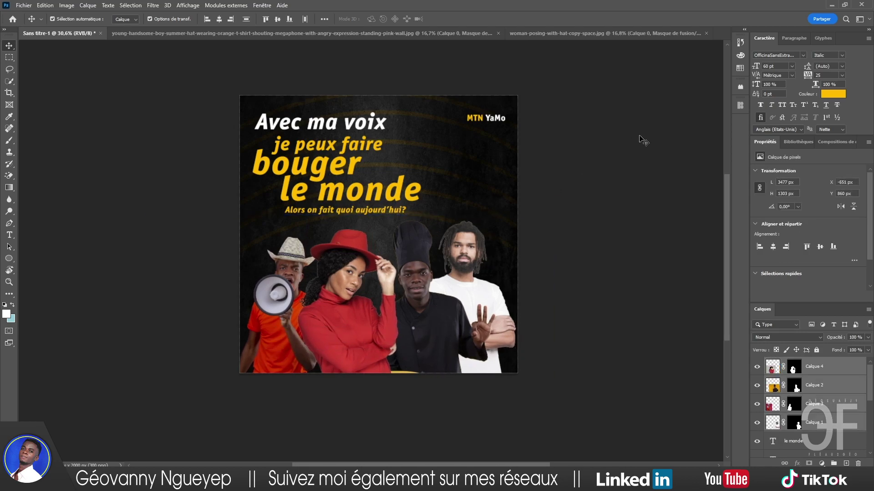
key("ctrl+v")
left_click_drag(496, 317, 500, 316)
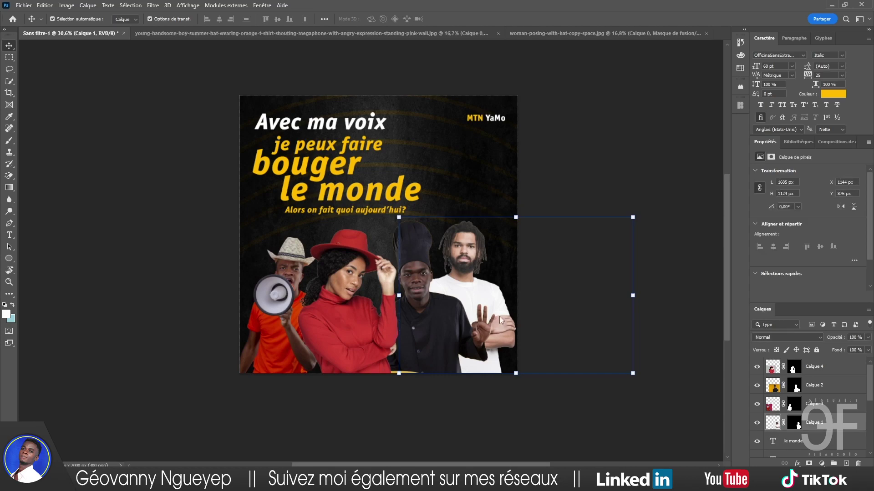
left_click(667, 161)
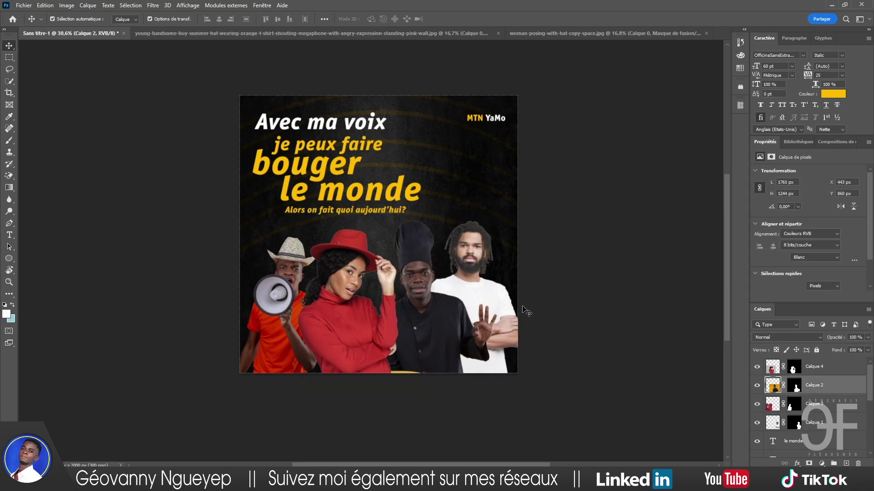
left_click(382, 323)
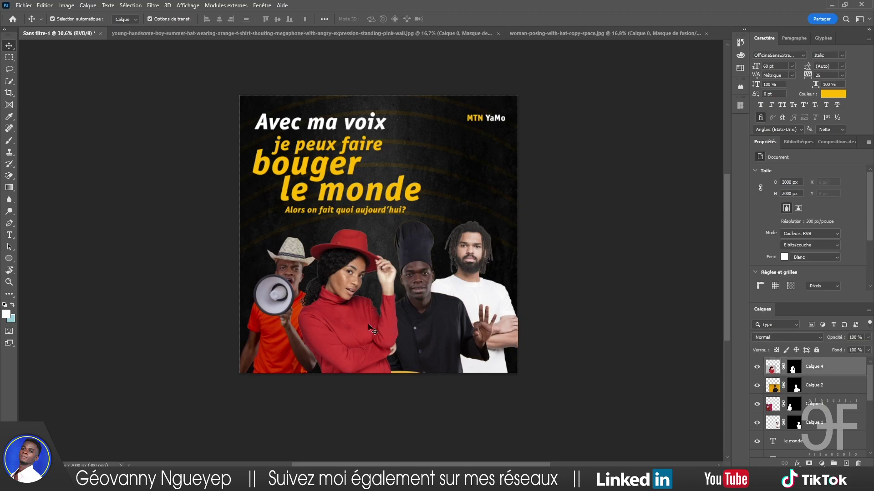
left_click(657, 326)
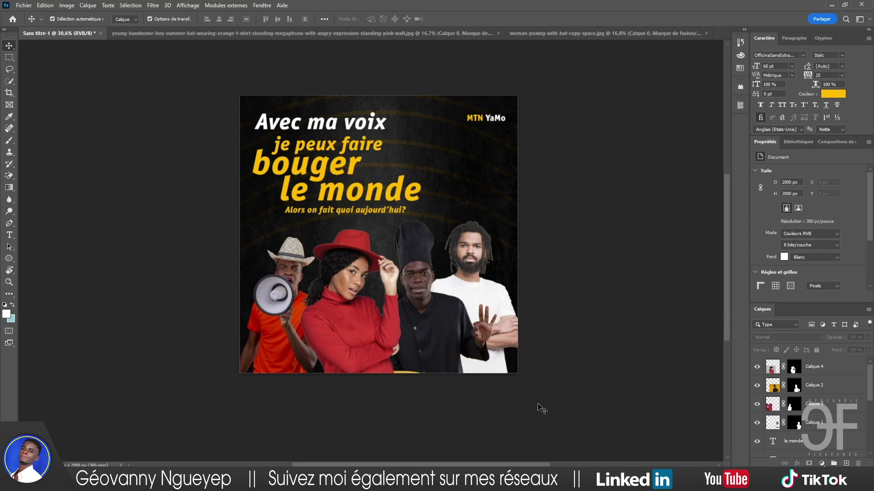
Enlarge all four people together to about 105%, growing upward toward the slogan.
left_click_drag(540, 408, 254, 295)
key("ctrl+t")
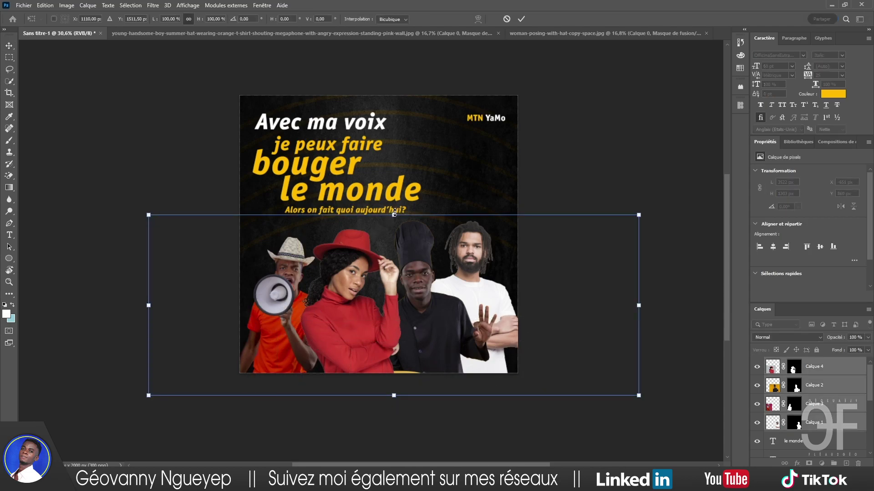
left_click_drag(395, 215, 396, 207)
key("Return")
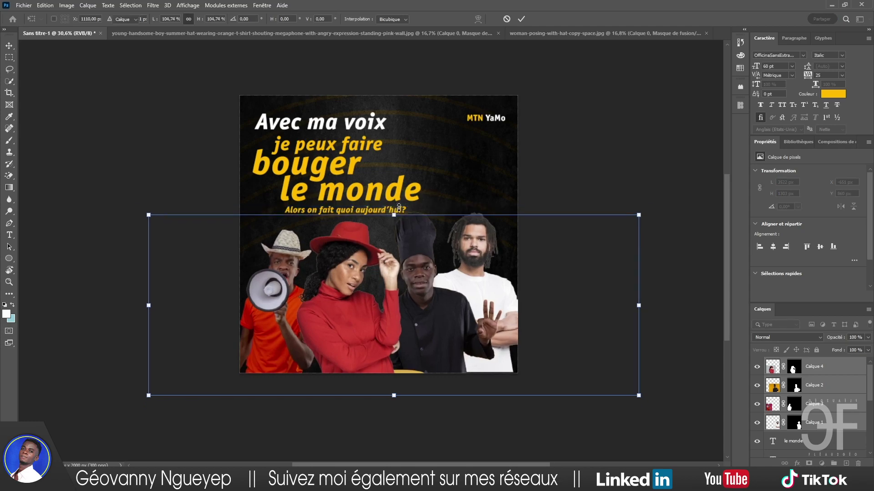
left_click(653, 150)
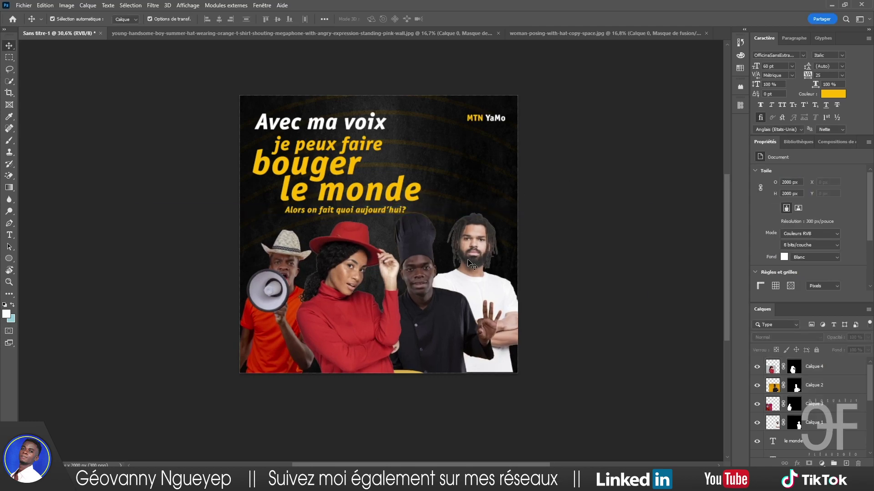
Zoom the view and select the woman in red's layer.
scroll(454, 291, "down", 1)
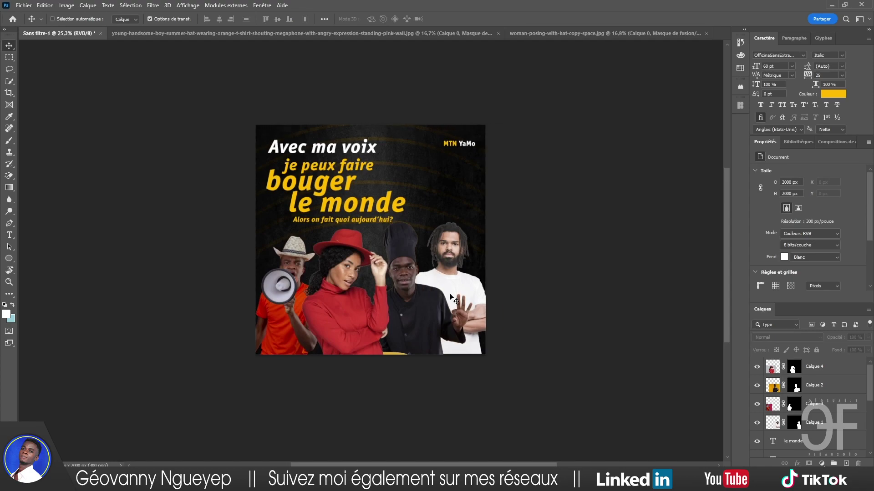
scroll(836, 415, "down", 1)
scroll(836, 415, "up", 1)
left_click(821, 371)
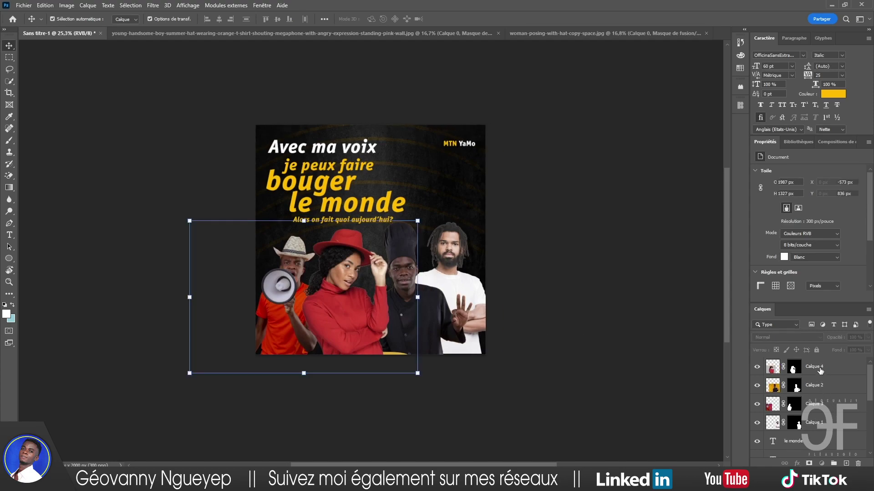
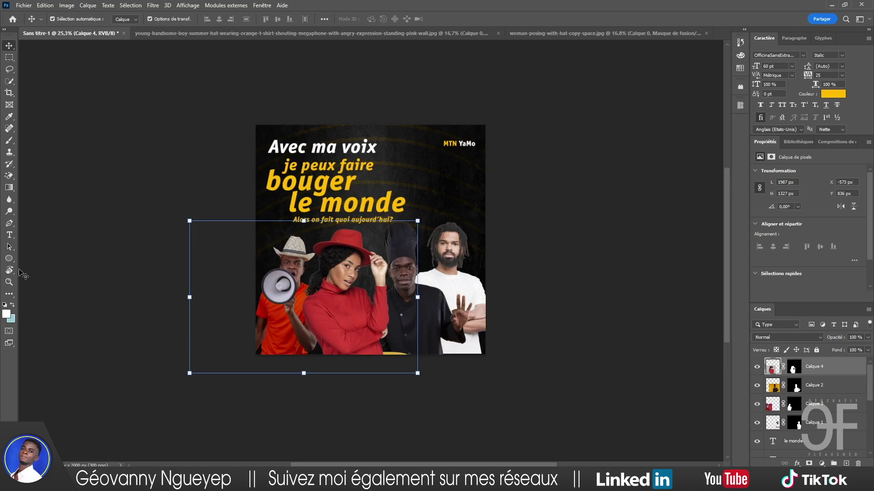
Draw a wide rectangle across the poster's bottom edge with the Rectangle tool.
left_click(9, 259)
left_click(54, 259)
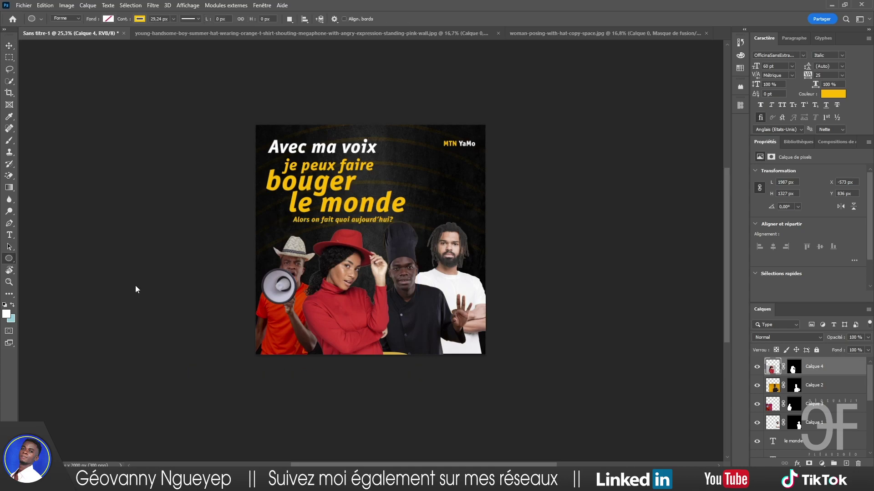
left_click_drag(245, 356, 504, 329)
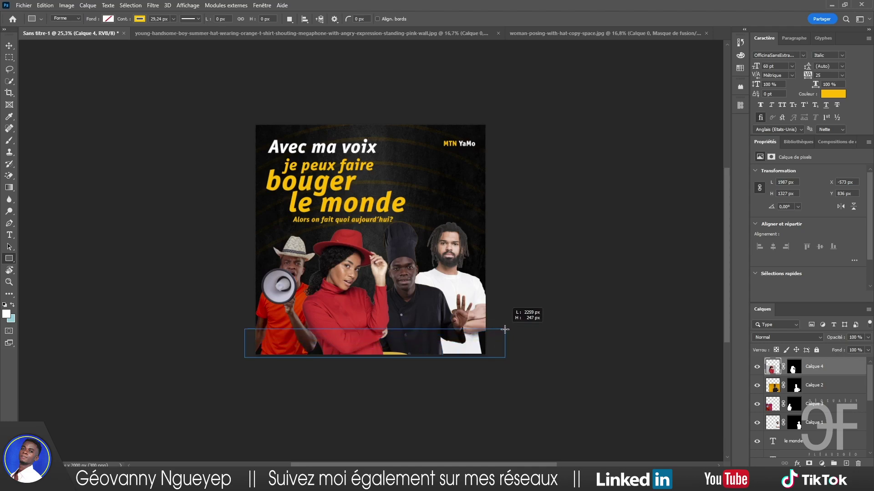
left_click_drag(505, 329, 505, 329)
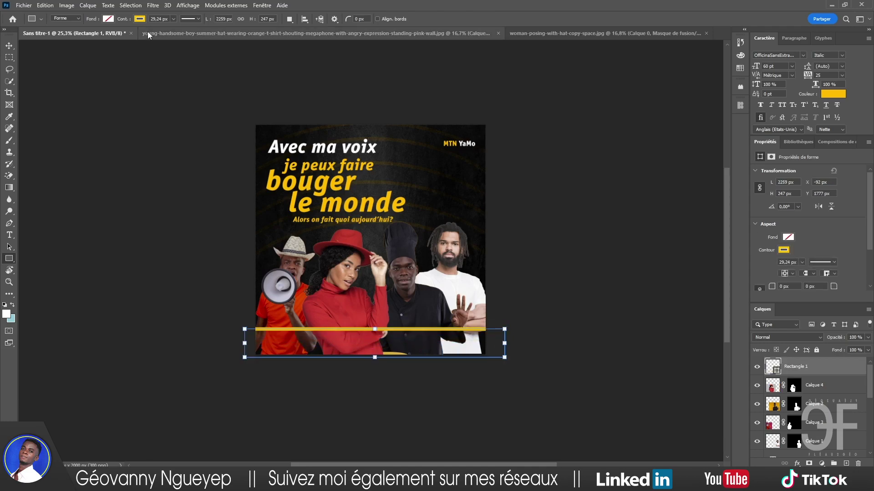
Give the rectangle no stroke and a solid black fill.
left_click(108, 18)
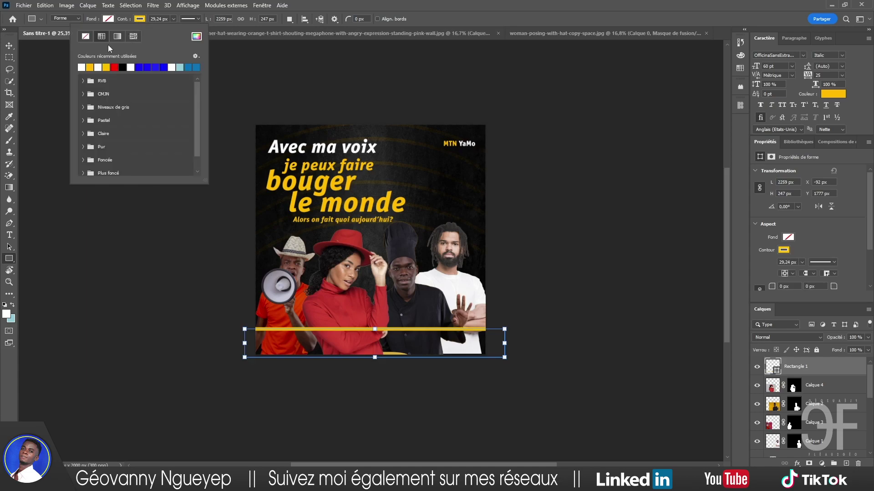
left_click(86, 39)
left_click(108, 18)
left_click(92, 67)
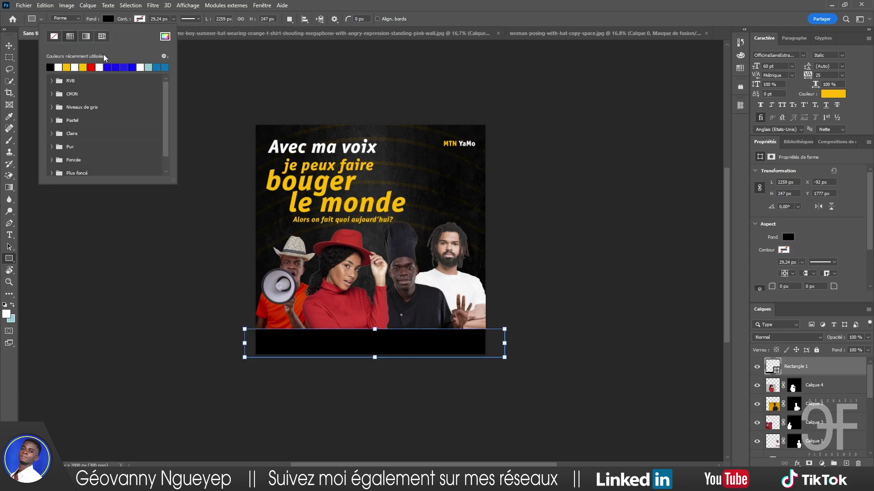
left_click(106, 21)
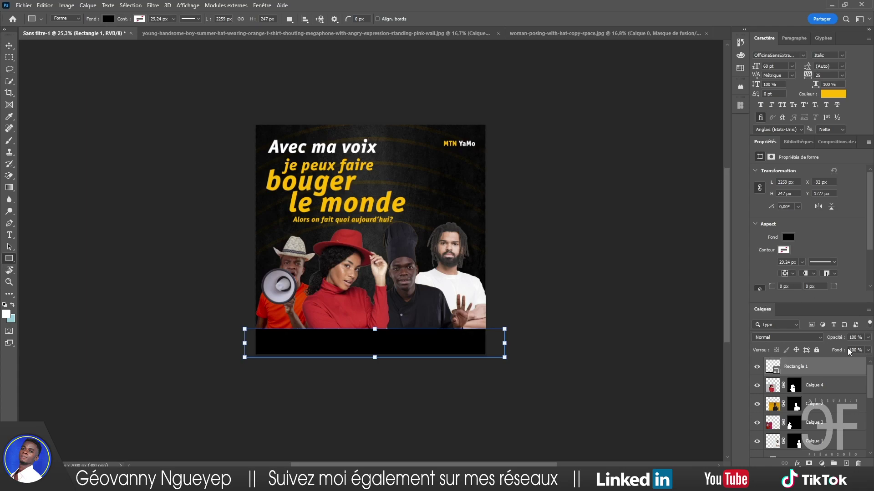
Lower the black band's opacity and add a layer mask to it.
left_click_drag(835, 339, 827, 340)
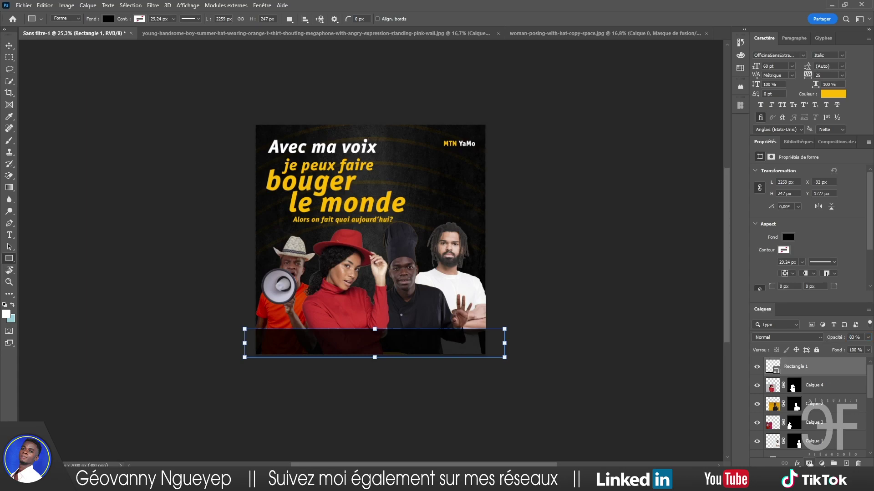
left_click(808, 463)
left_click(9, 188)
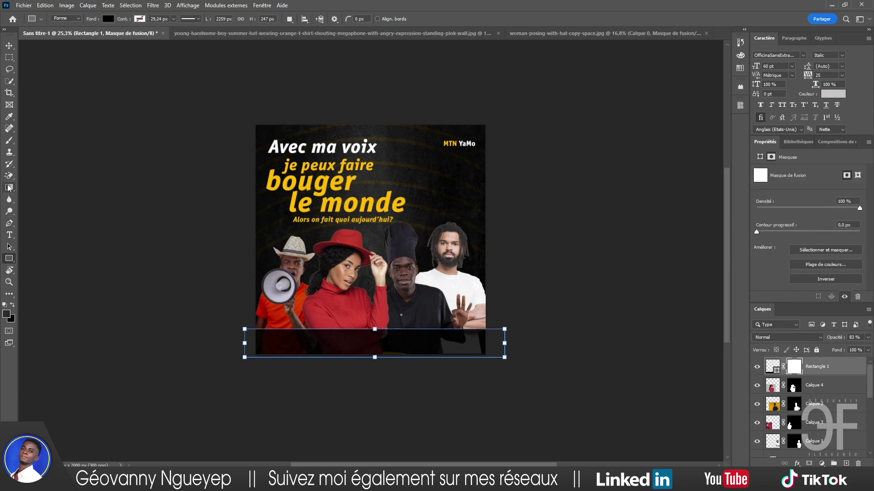
scroll(327, 317, "up", 3)
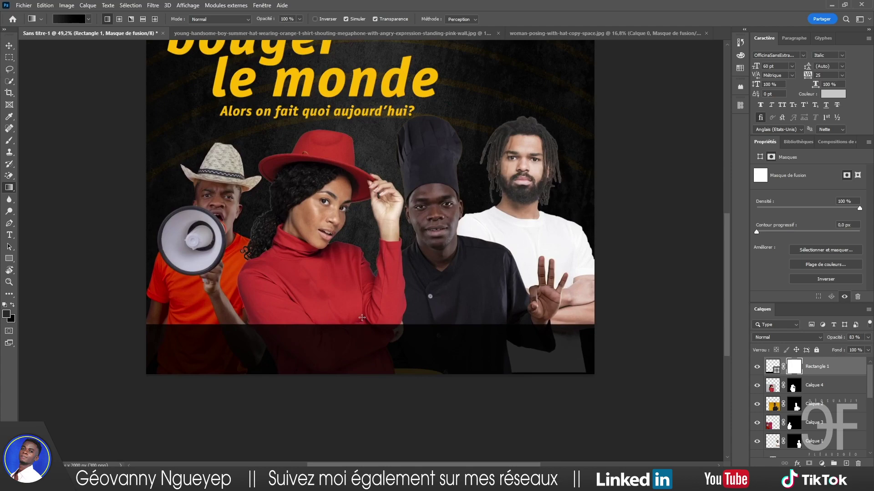
Drag gradients on the band's mask several times, then restore opacity to 100%.
left_click_drag(365, 351, 362, 354)
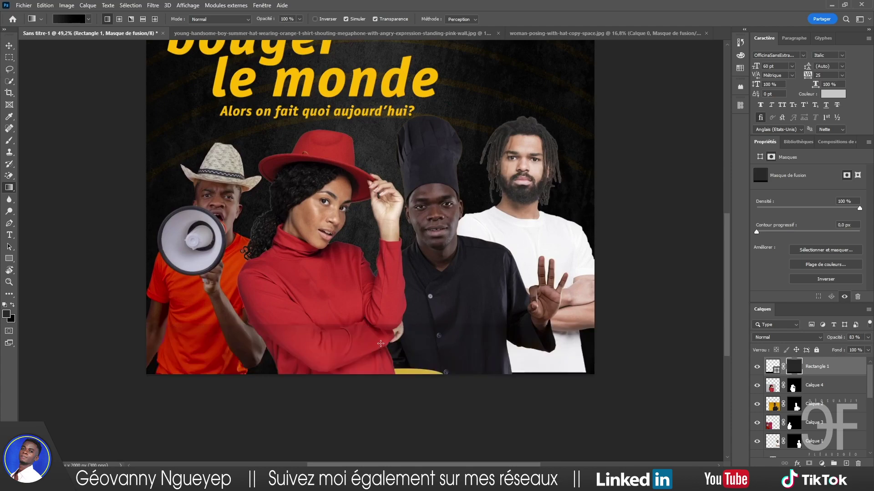
left_click(359, 333)
left_click_drag(356, 322, 356, 307)
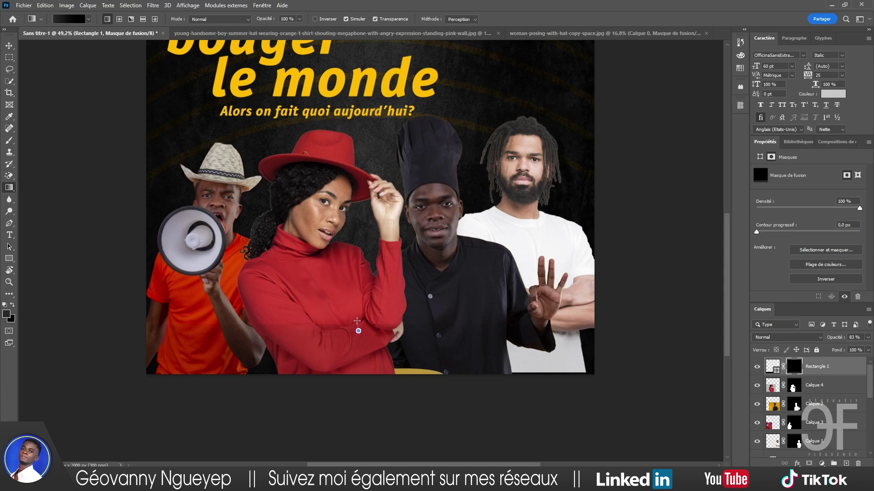
left_click_drag(356, 321, 362, 328)
left_click_drag(839, 339, 871, 335)
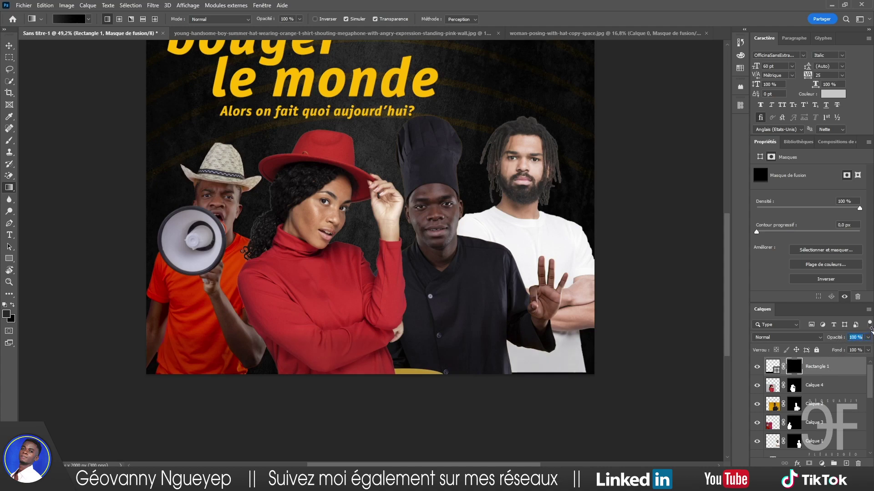
key("Return")
Invert the band's mask with Ctrl+I so the band reappears, and adjust its opacity.
scroll(428, 335, "down", 2)
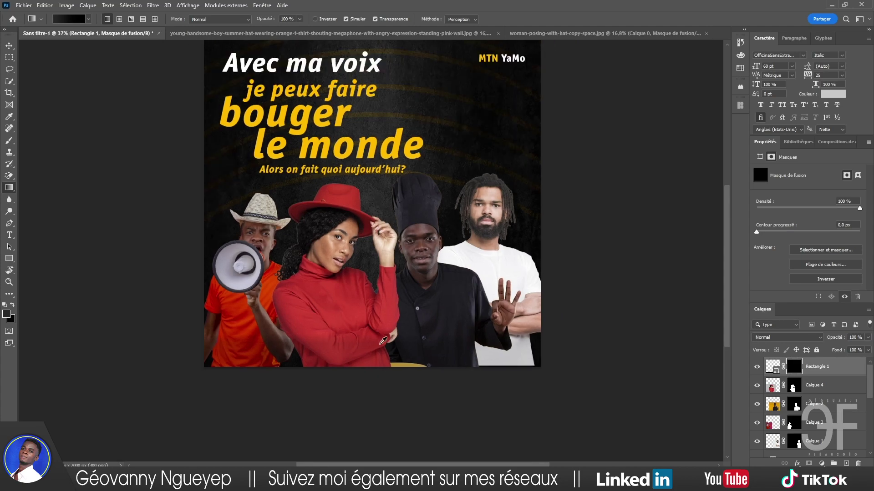
scroll(428, 336, "down", 1)
scroll(429, 336, "up", 3)
scroll(429, 335, "down", 1)
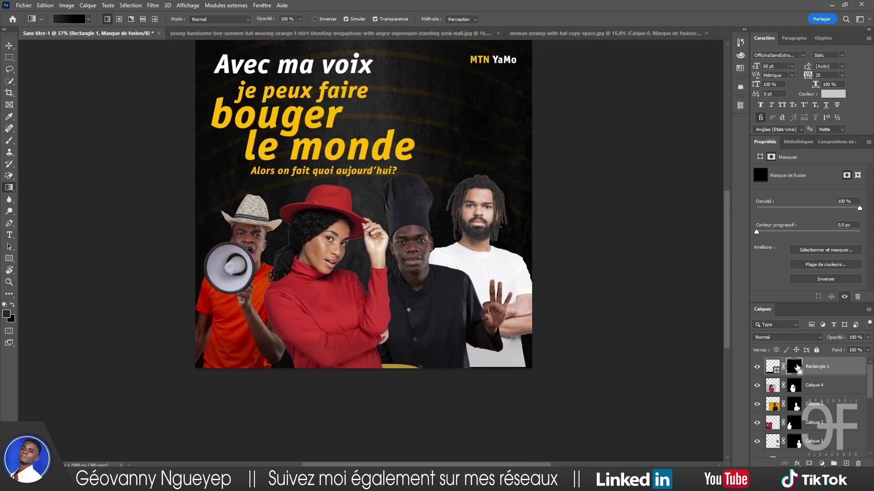
key("ctrl+i")
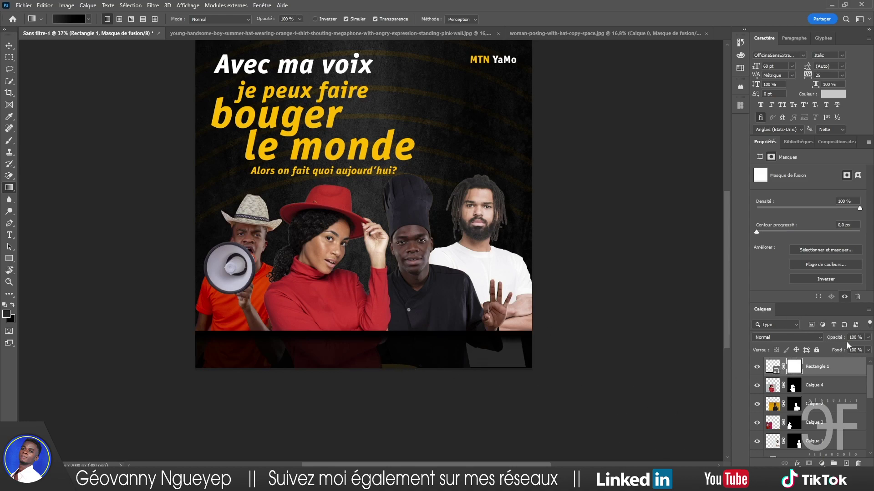
left_click_drag(837, 337, 870, 335)
key("Return")
Delete the band's mask, add a fresh layer mask, and reset colours to black and white.
left_click(819, 369)
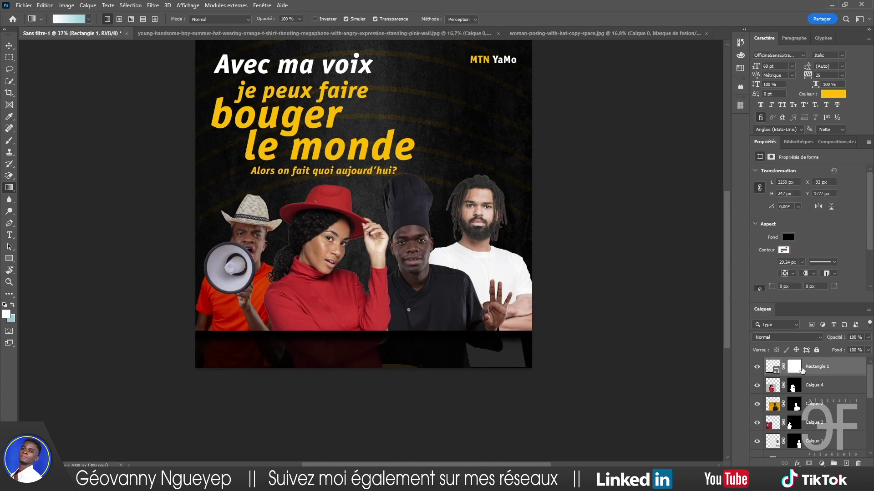
left_click(800, 369)
key("Delete")
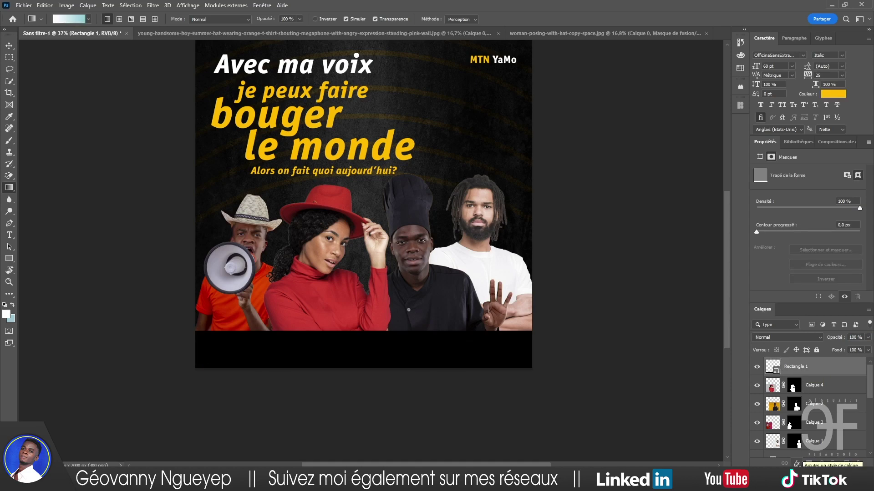
left_click(809, 463)
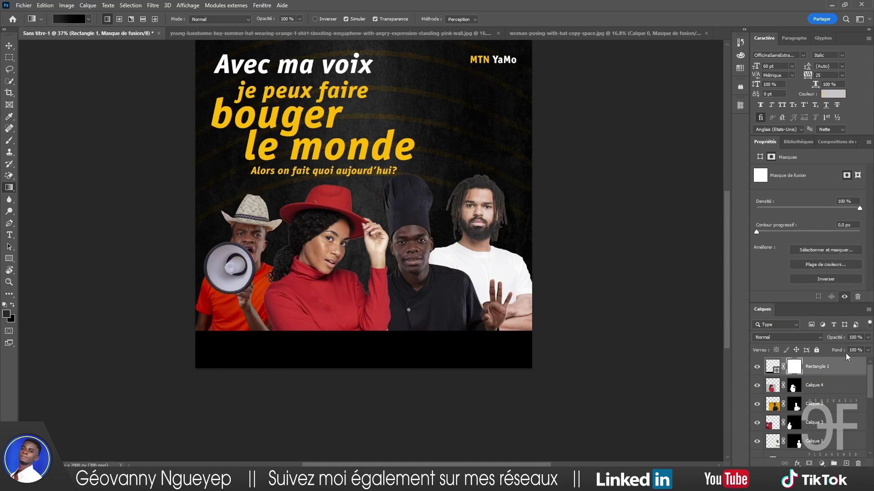
left_click(5, 305)
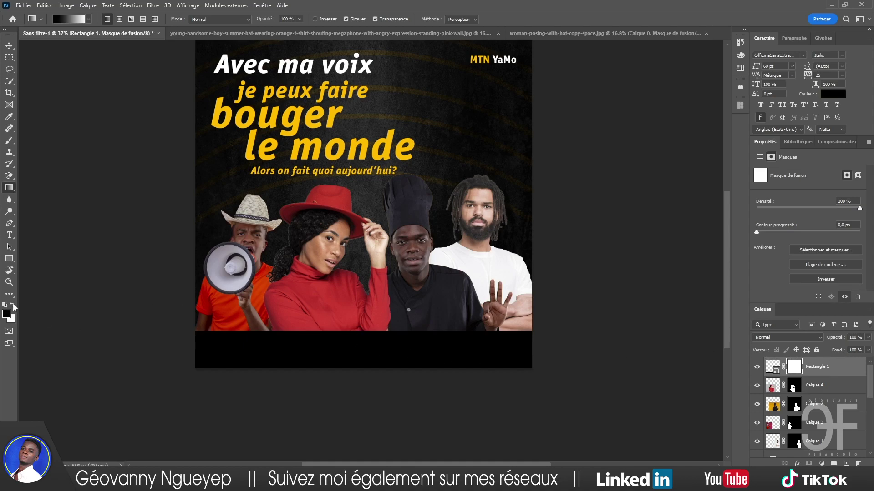
scroll(355, 344, "up", 3, "alt")
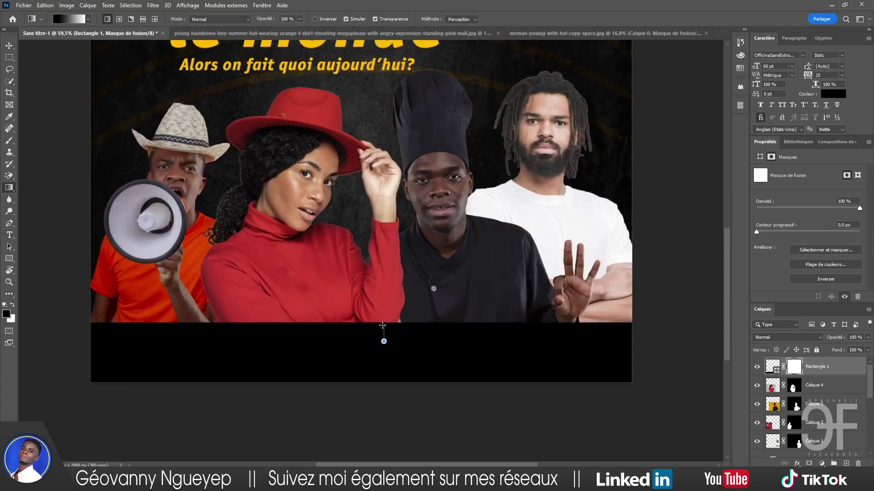
Try a gradient on the mask, cancel the accidental Save dialog, and undo it.
left_click_drag(382, 325, 389, 325)
key("ctrl")
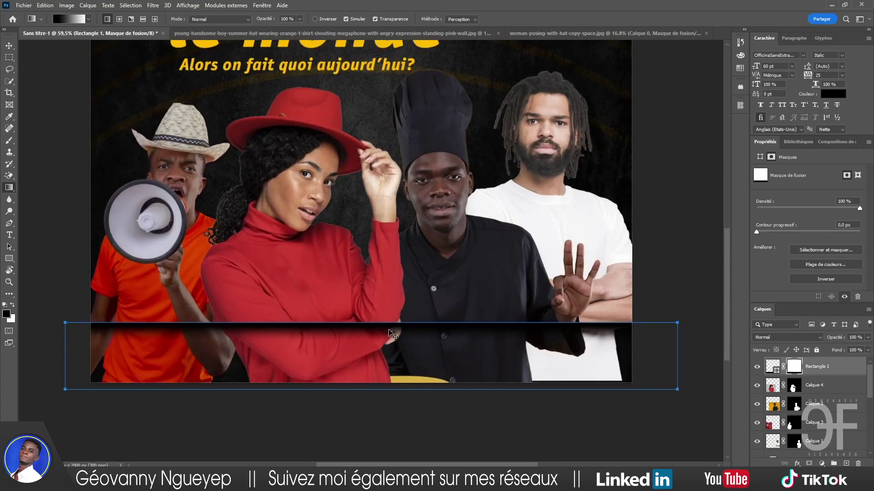
key("ctrl+s")
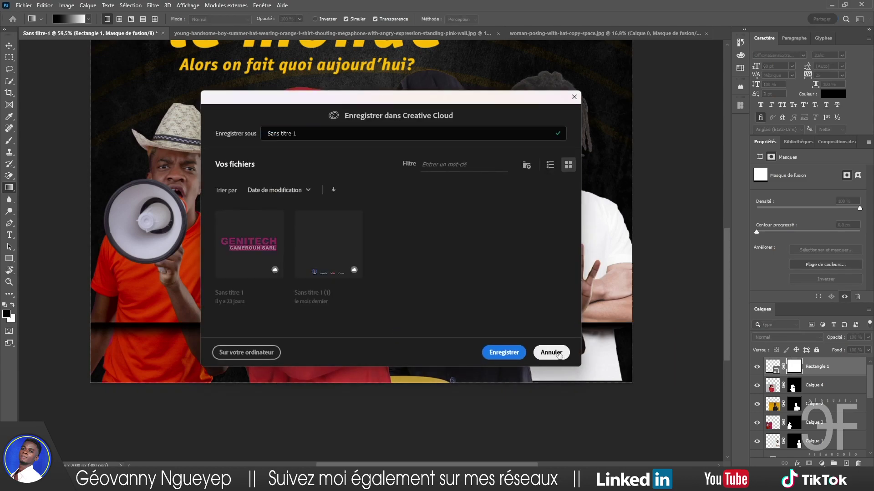
left_click(551, 352)
key("ctrl+z")
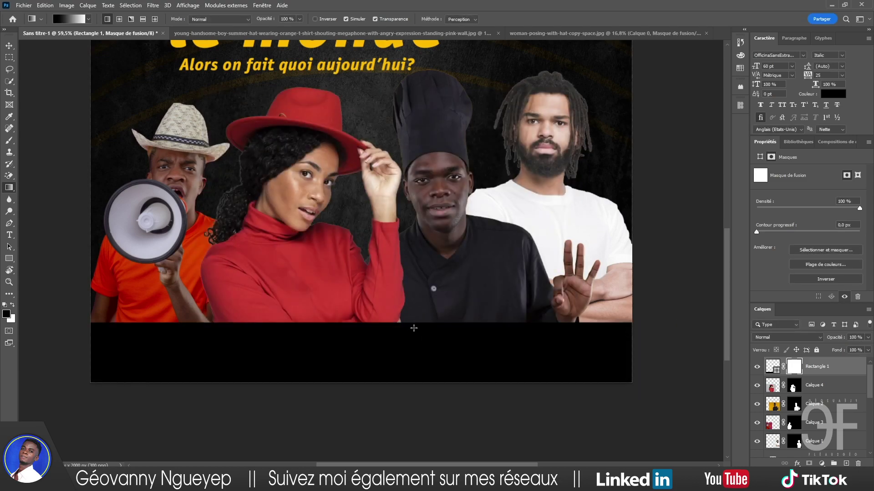
Draw a vertical gradient fading the photo into the band and lower its opacity to 83%.
left_click_drag(402, 323, 403, 346)
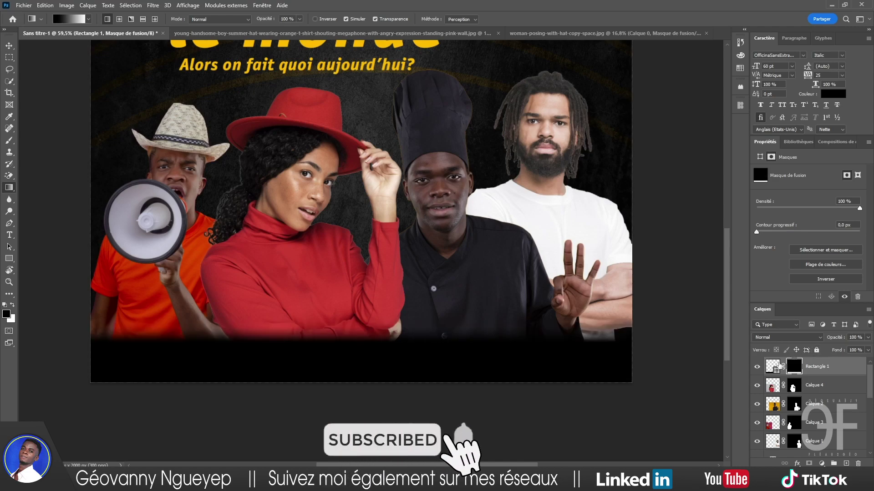
left_click(772, 366)
left_click_drag(836, 338, 830, 339)
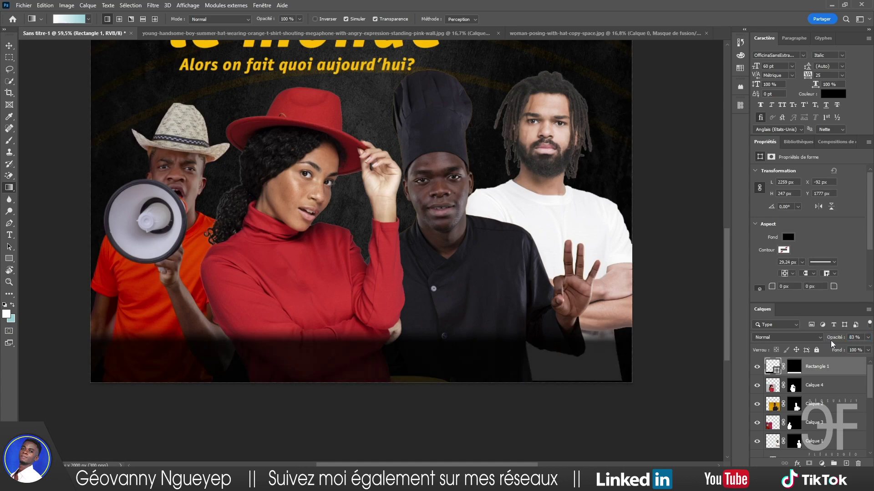
Return the band to full opacity and draw a new gradient on its mask.
left_click_drag(831, 341, 840, 340)
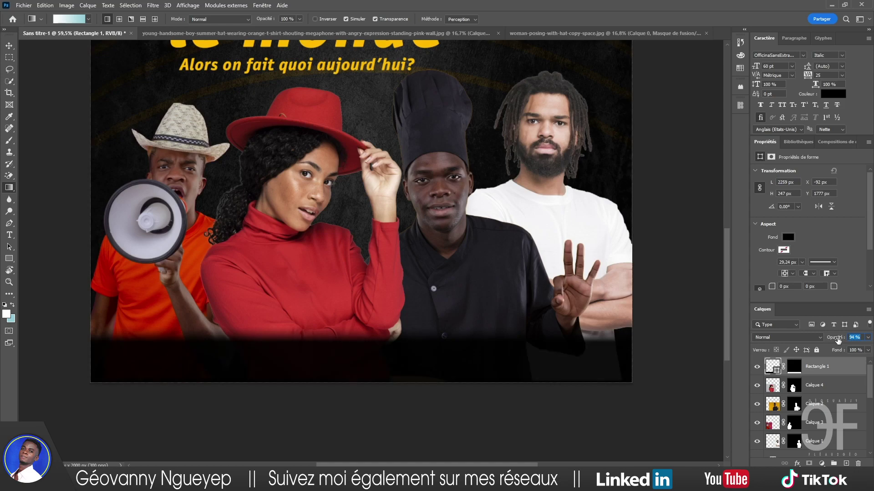
left_click_drag(840, 340, 844, 341)
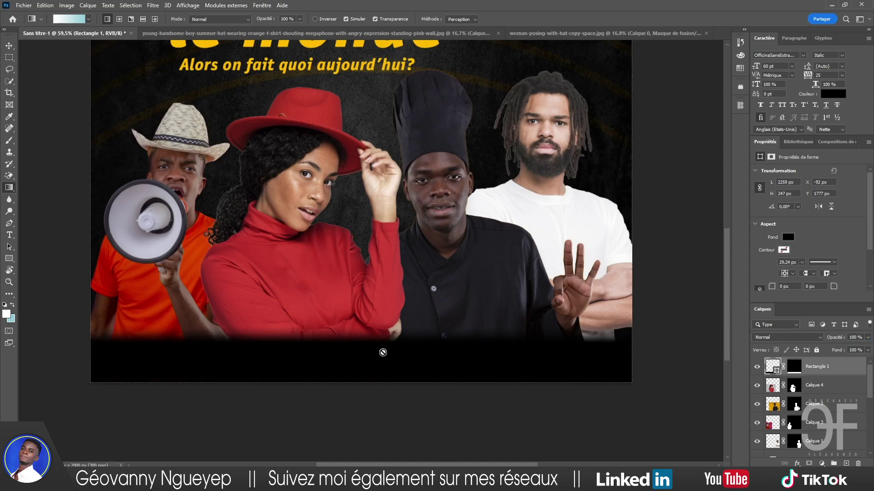
left_click(802, 367)
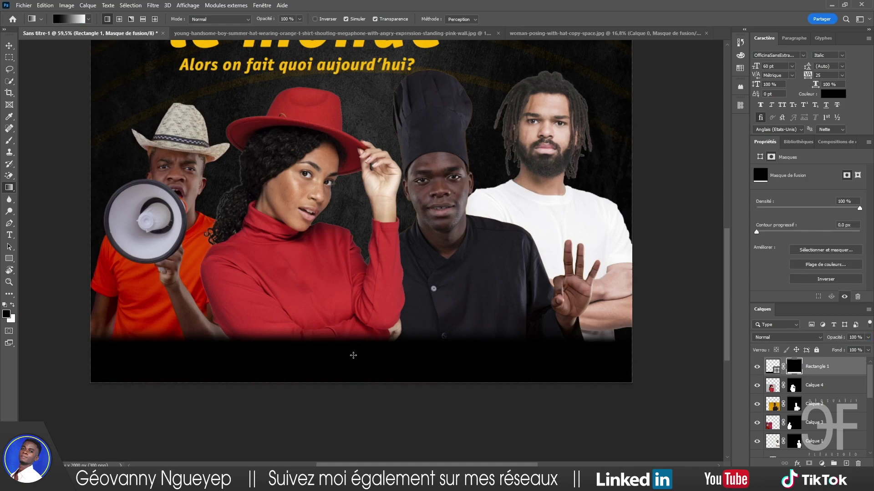
left_click_drag(346, 342, 346, 373)
left_click_drag(354, 348, 354, 374)
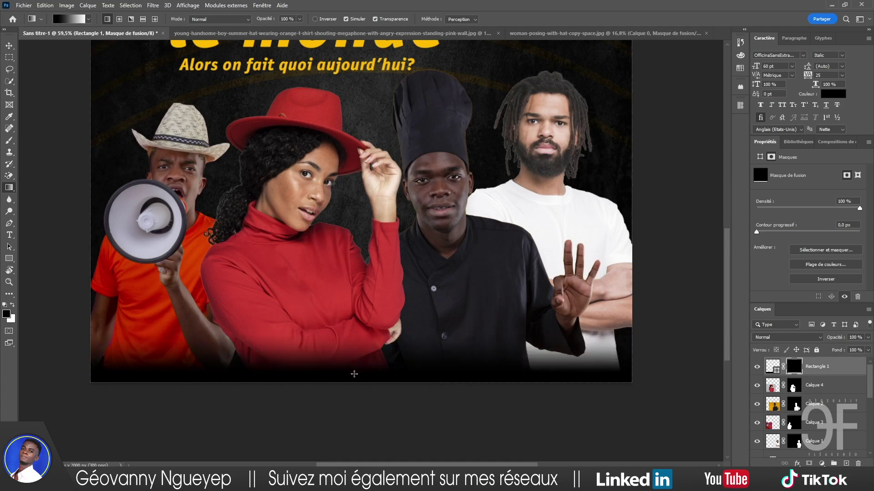
Redraw the vertical mask gradient several times to shorten the fade above the band.
left_click_drag(359, 305, 358, 359)
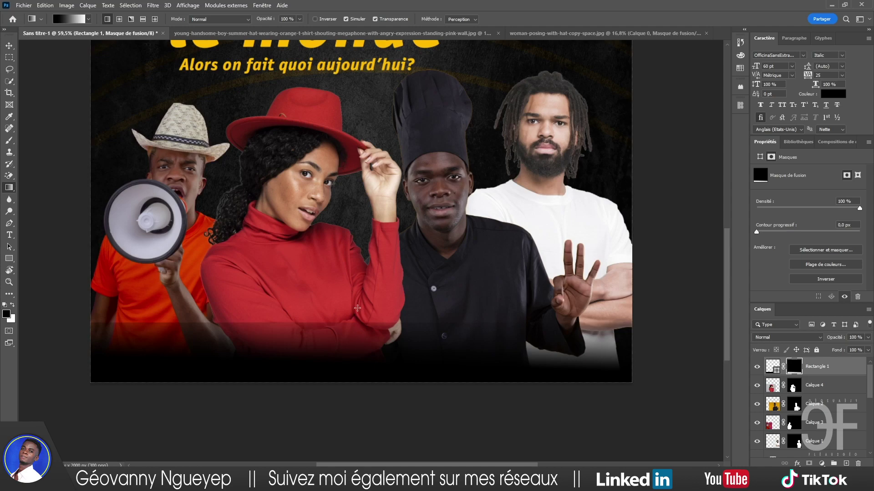
left_click_drag(357, 308, 359, 374)
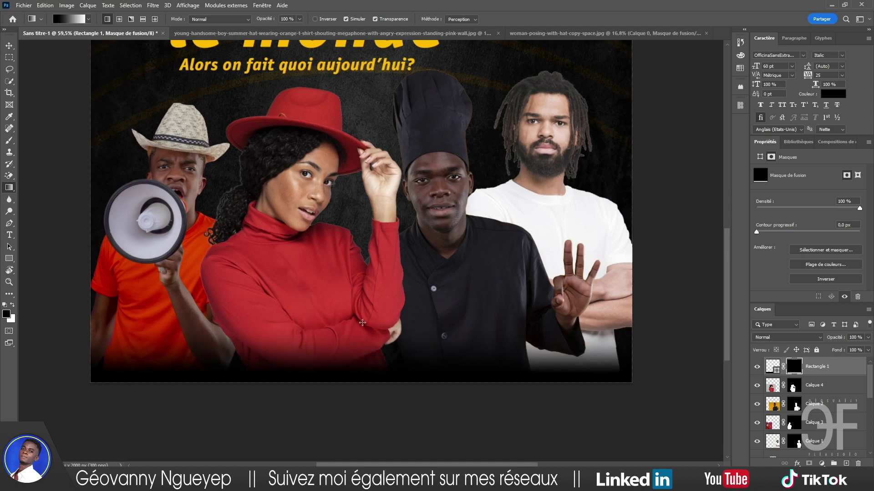
left_click_drag(363, 354, 362, 358)
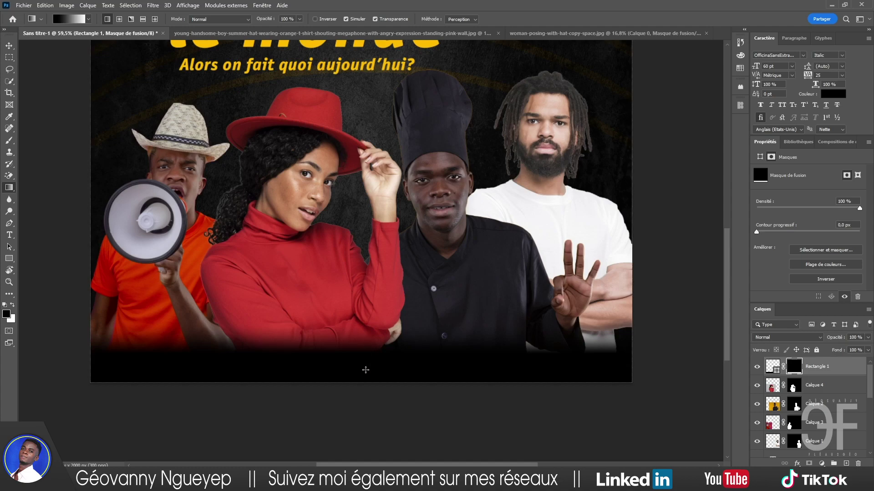
left_click_drag(365, 370, 365, 396)
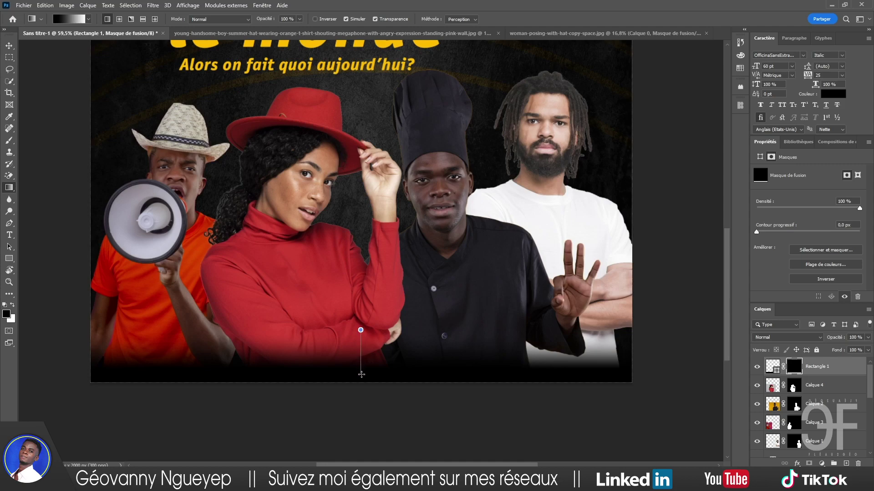
left_click_drag(361, 326, 361, 369)
left_click_drag(358, 329, 361, 370)
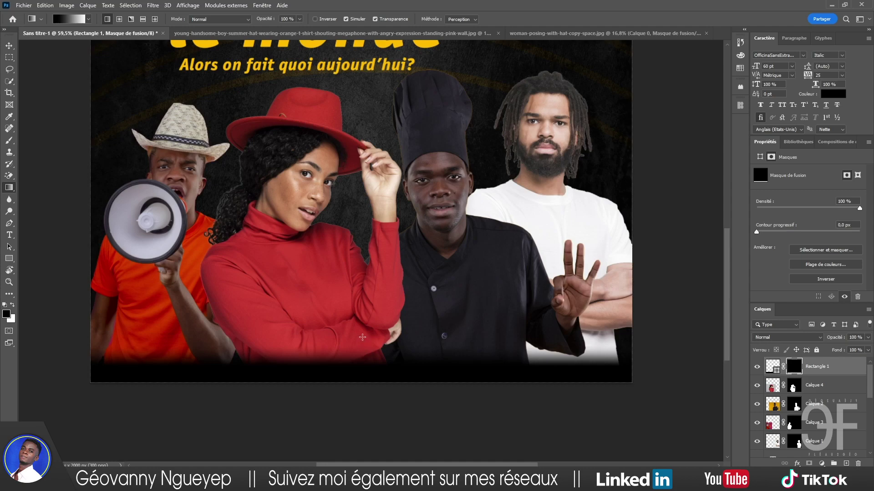
left_click_drag(361, 344, 360, 367)
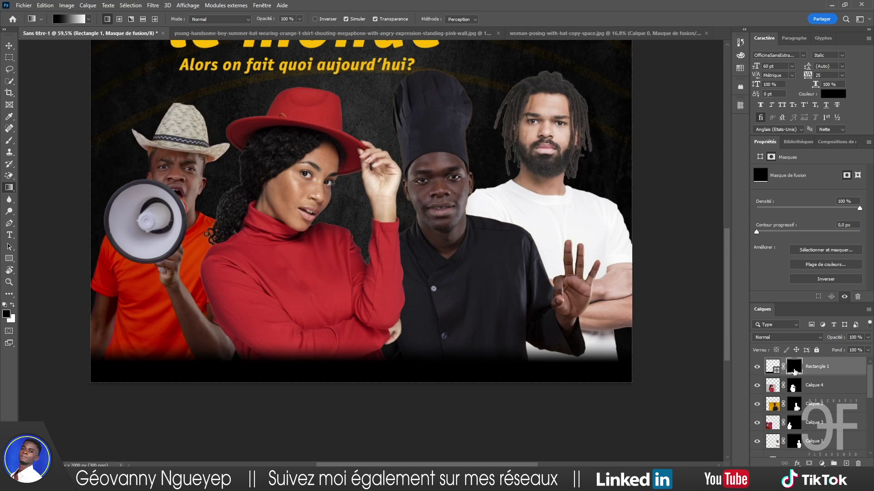
Delete the band's gradient mask and add a fresh white layer mask.
left_click_drag(793, 372, 858, 464)
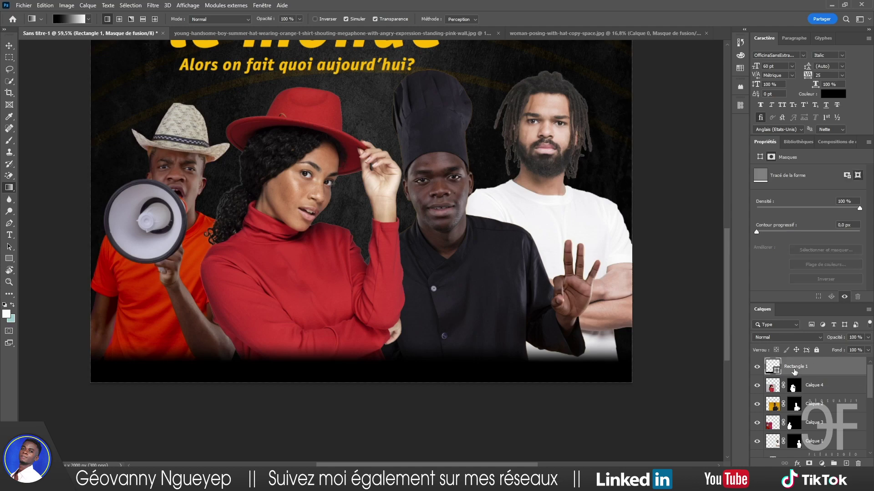
left_click(797, 463)
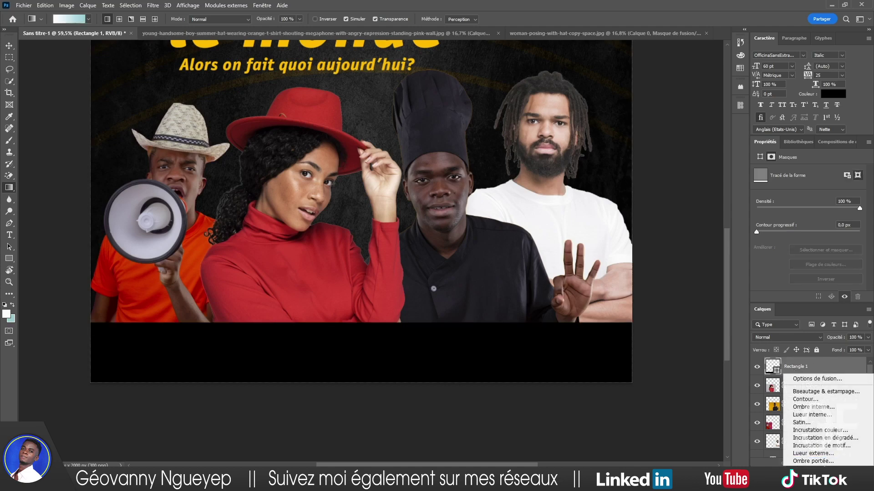
key("Escape")
left_click(810, 463)
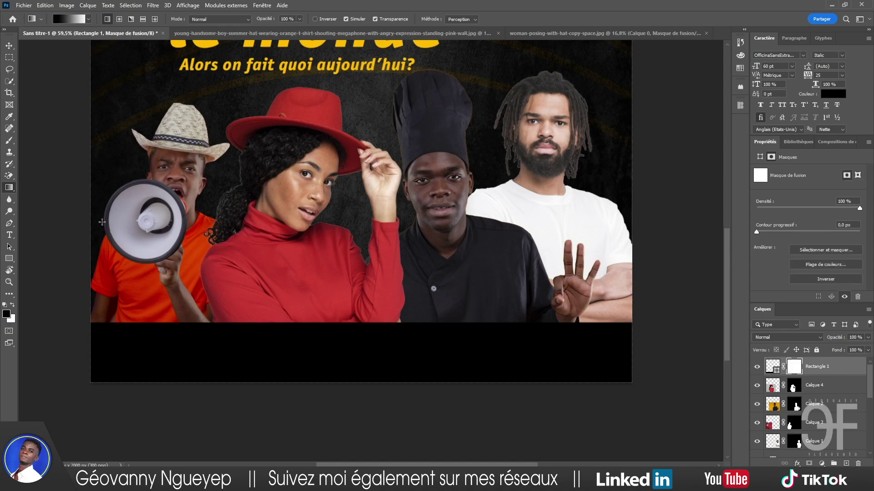
Paint a soft fade along the band's top edge with a large soft brush, at 79% opacity.
left_click(10, 142)
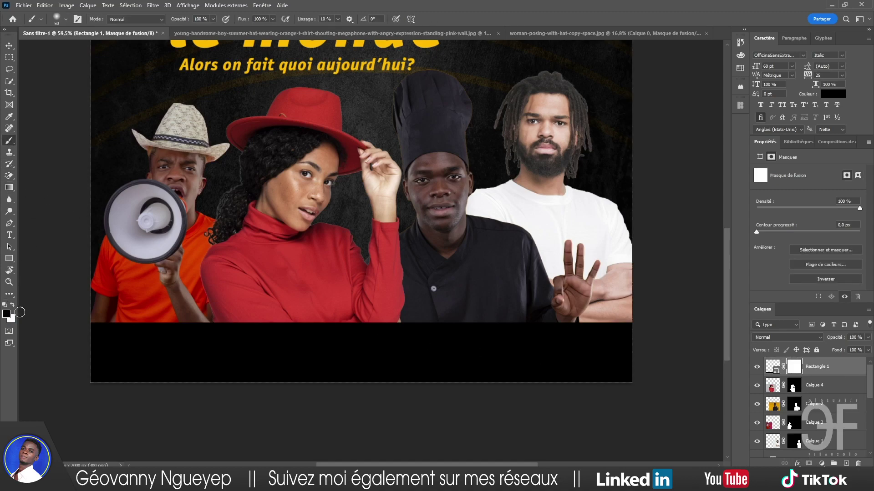
left_click_drag(251, 251, 284, 264)
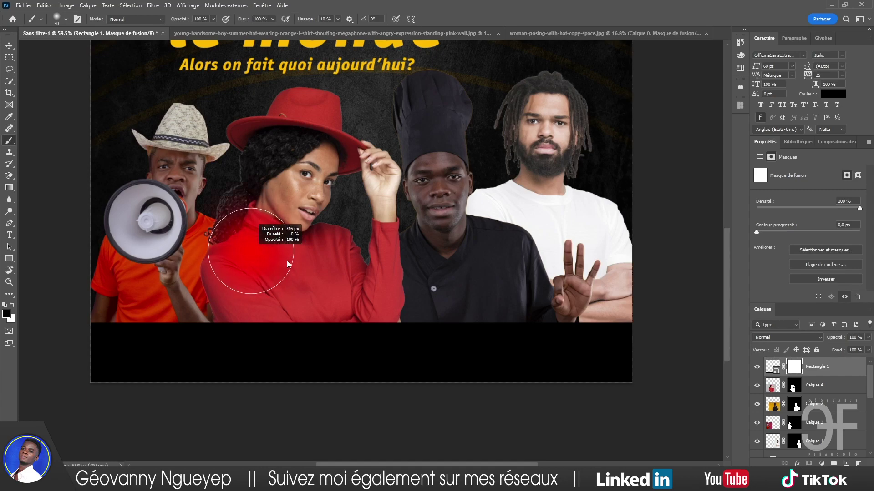
mouse_move(205, 304)
left_mouse_down()
mouse_move(173, 287)
mouse_move(520, 287)
mouse_move(540, 296)
mouse_move(449, 279)
mouse_move(477, 295)
left_mouse_up()
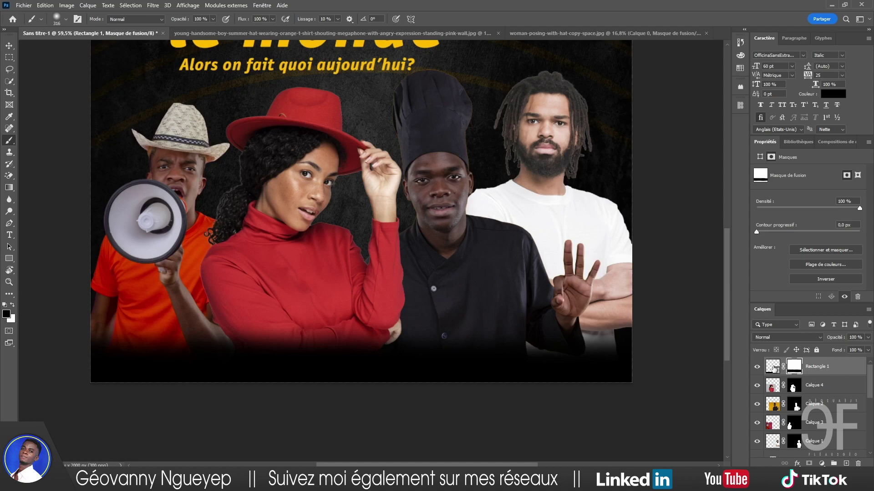
left_click_drag(840, 342, 829, 340)
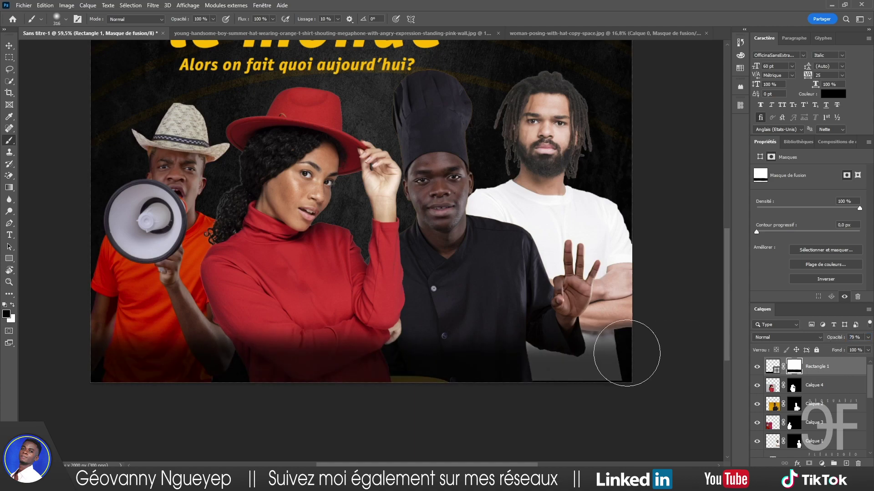
scroll(591, 368, "down", 4)
scroll(569, 390, "right", 2)
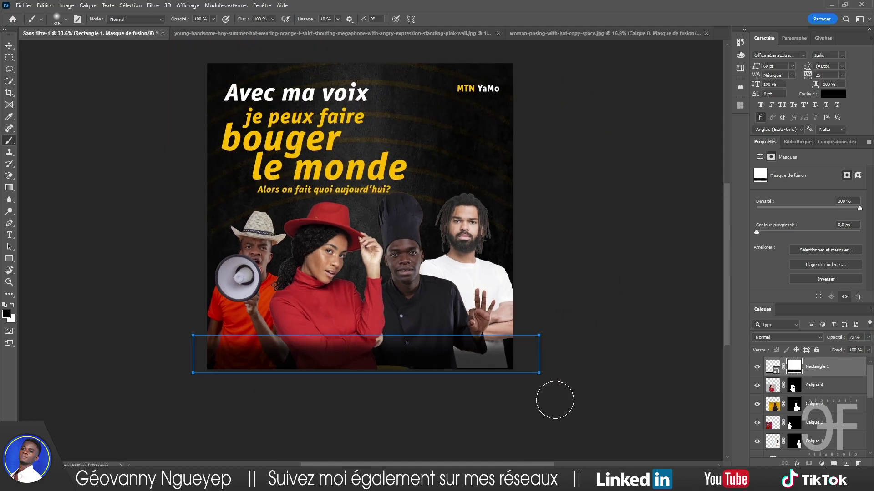
Select Rectangle 1 with the Move tool, raise its opacity slightly, and review the poster.
key("v")
left_click(473, 386)
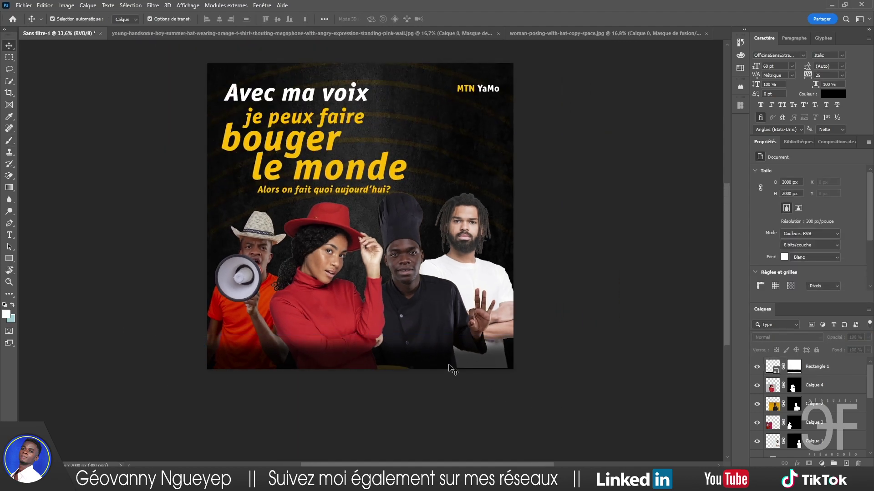
left_click(828, 367)
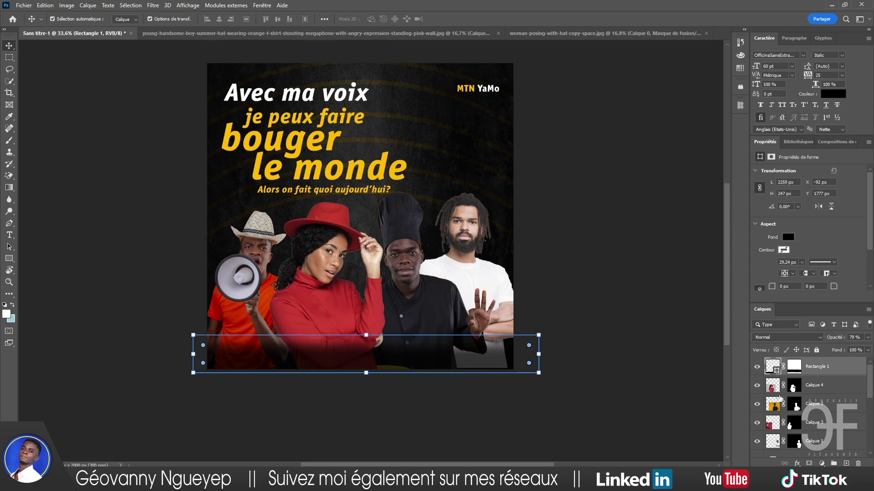
left_click_drag(838, 339, 842, 339)
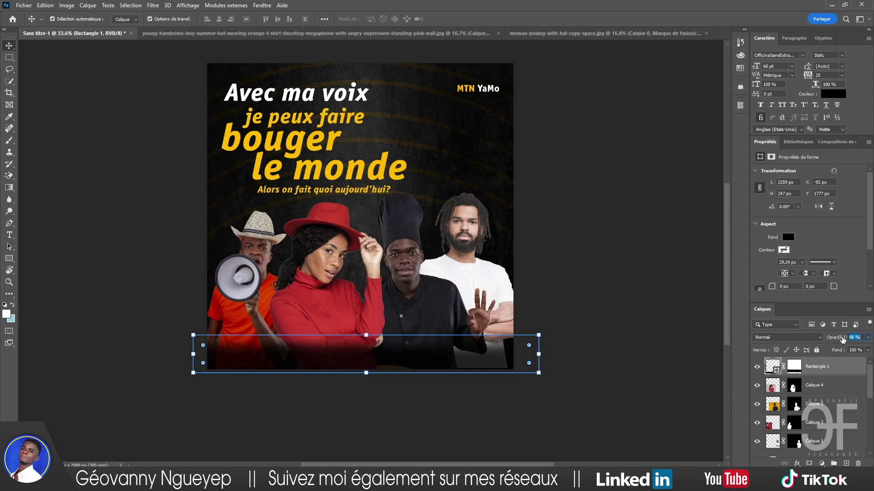
left_click(619, 399)
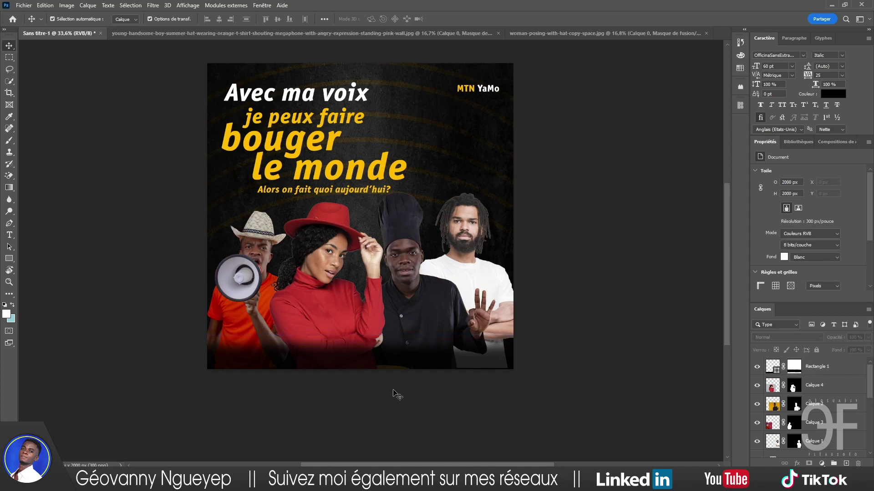
left_click(378, 363)
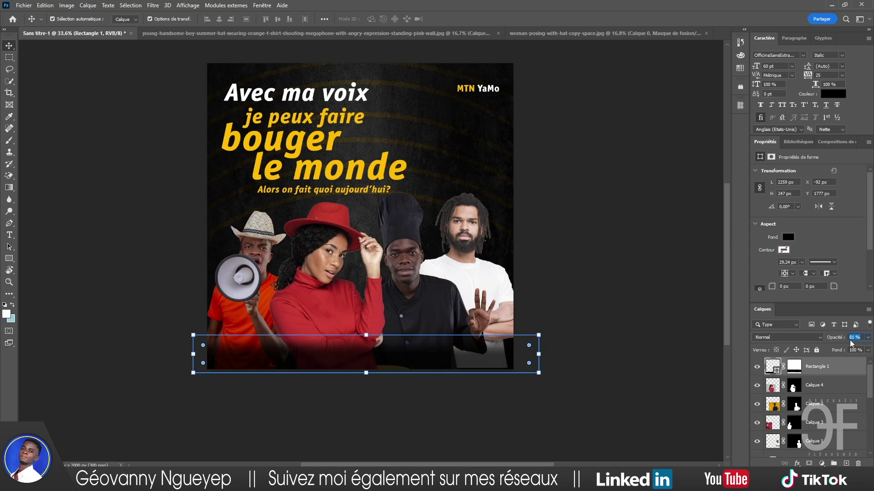
left_click(602, 360)
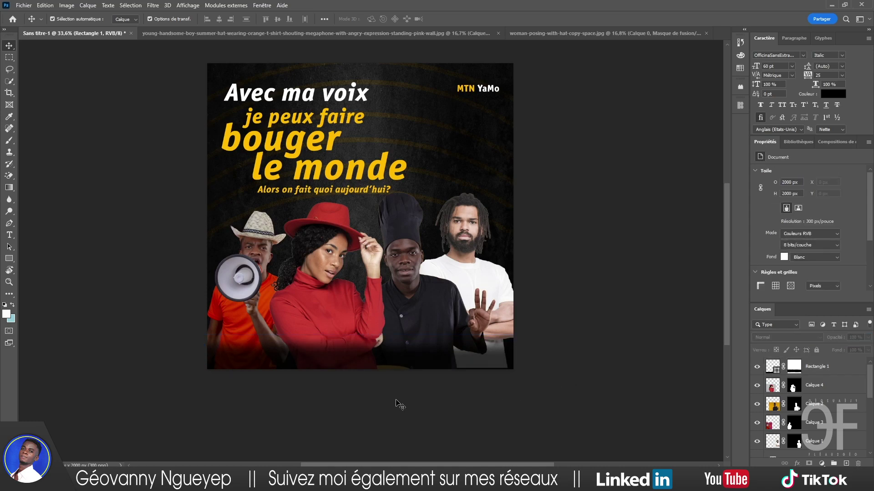
scroll(334, 394, "up", 1)
scroll(328, 382, "up", 1)
scroll(357, 354, "up", 2)
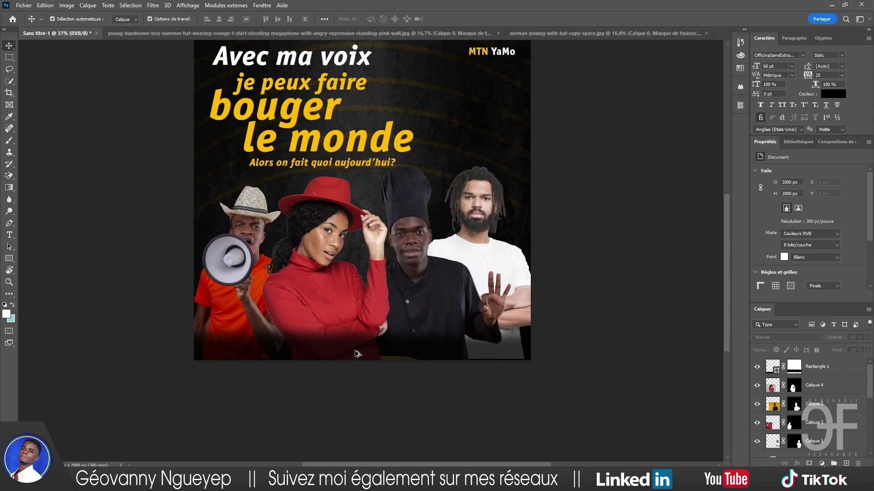
scroll(357, 354, "up", 1)
scroll(359, 356, "up", 1)
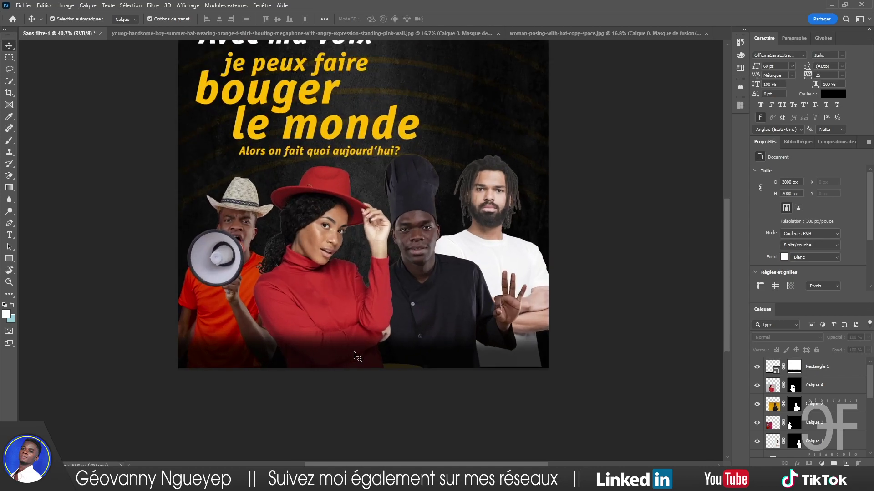
scroll(392, 298, "down", 2)
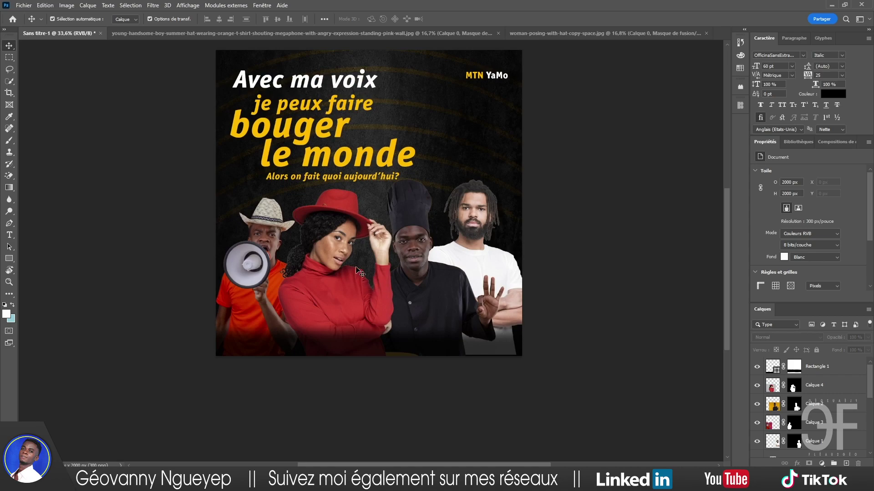
scroll(366, 191, "up", 1)
Alt-drag a copy of the 'le monde' text to the bottom-left, layer it on top, and retype it as '*220#'.
key("alt")
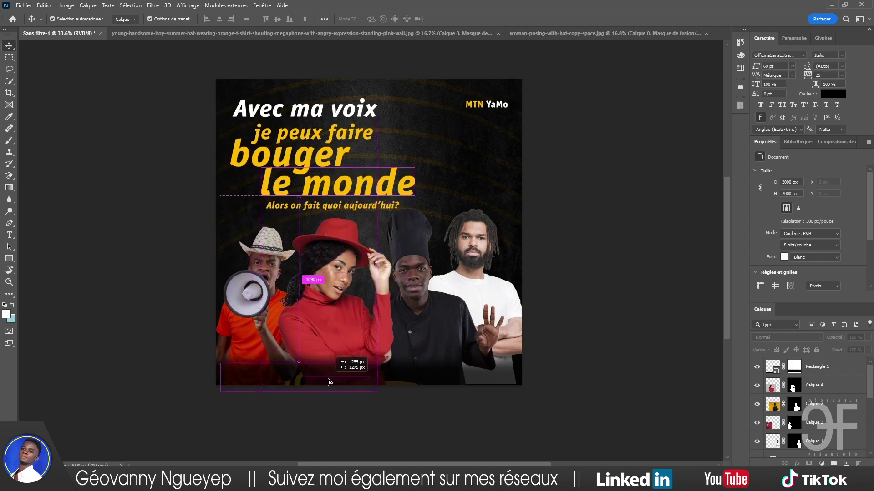
left_click_drag(353, 310, 328, 373)
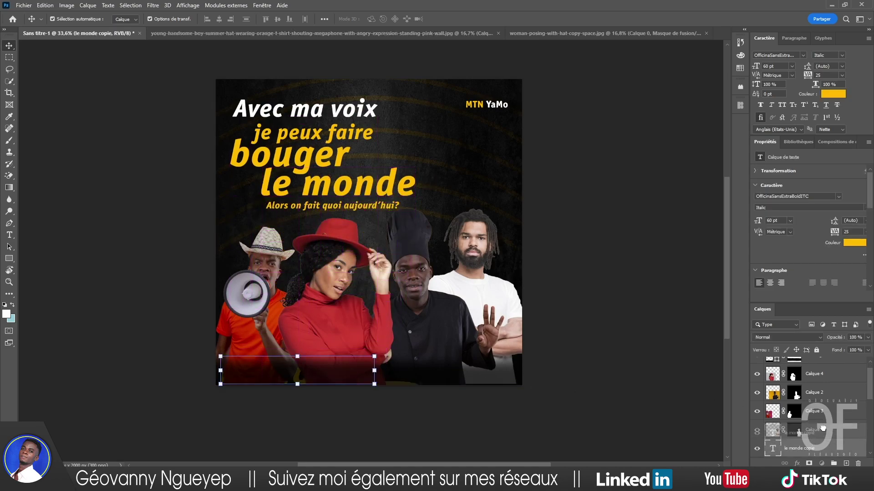
left_click_drag(828, 446, 822, 367)
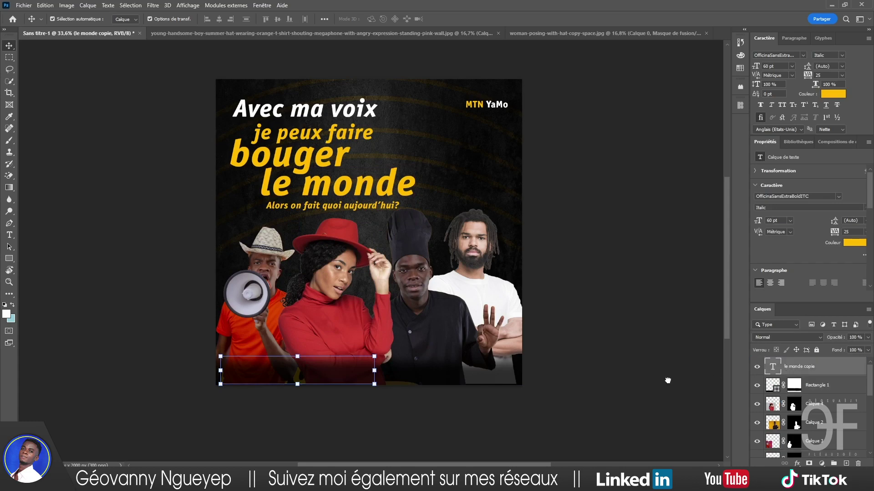
double_click(305, 377)
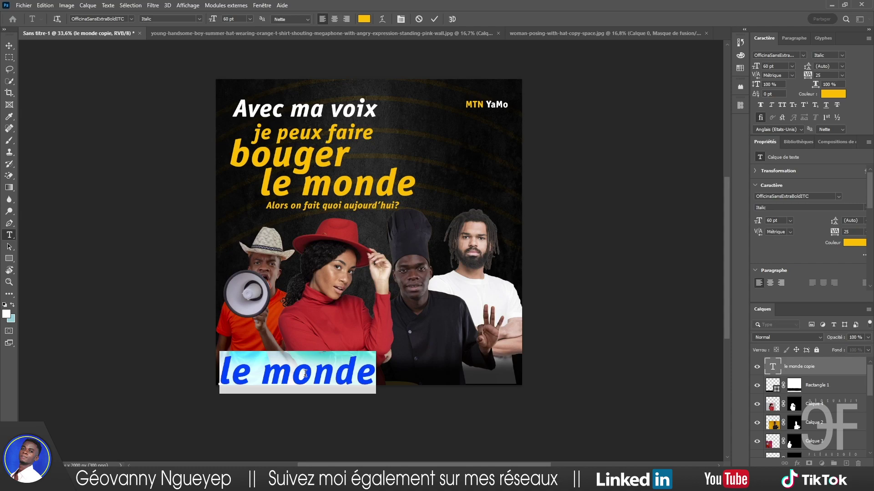
type("*")
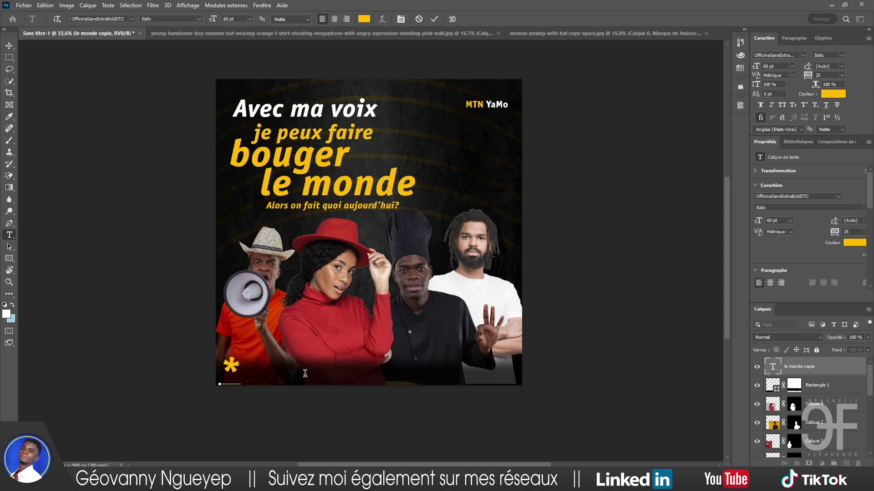
type("220")
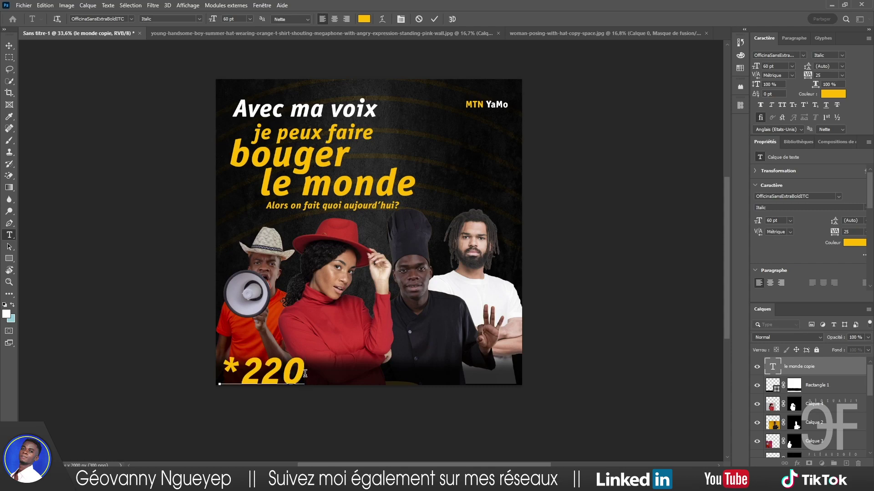
key("ctrl")
type("#")
Commit the *220# text and scale it down to about 65%.
left_click(435, 19)
key("v")
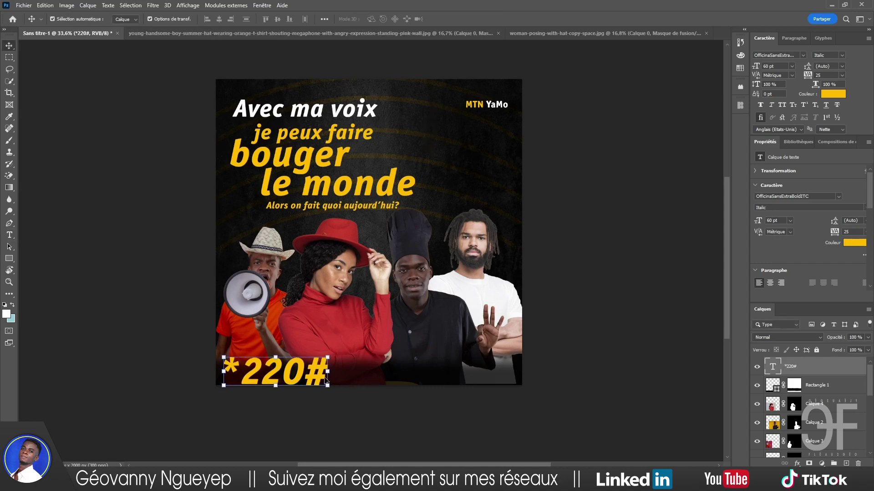
left_click_drag(325, 377, 298, 374)
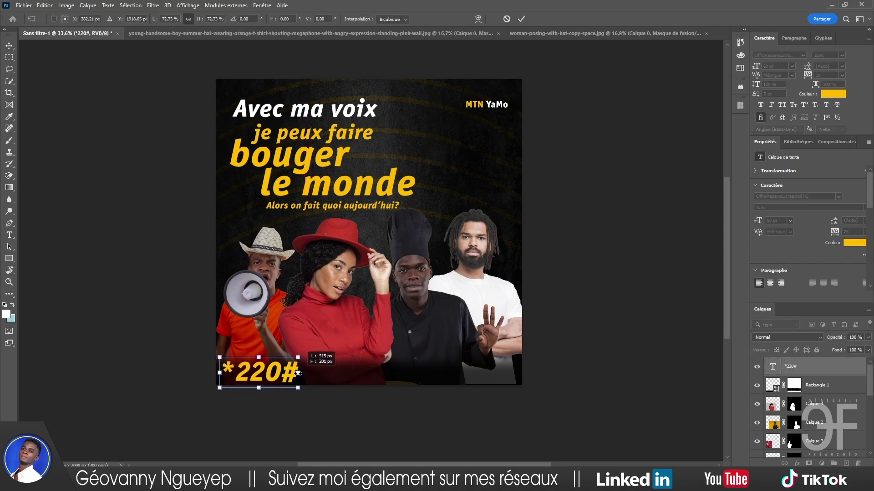
mouse_move(298, 373)
left_mouse_down()
mouse_move(288, 373)
mouse_move(294, 364)
left_mouse_up()
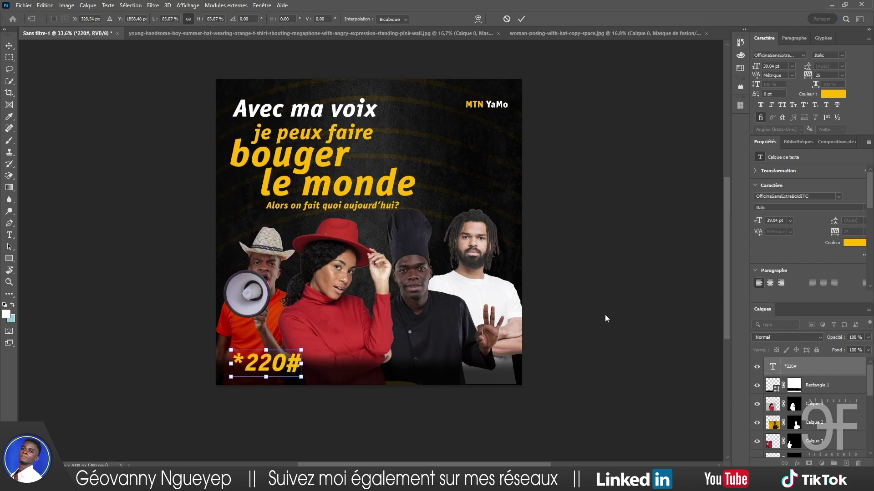
Copy the question line to the poster bottom, layer it on top, and retype it as '#RejoinsLeMvmtYaMo'.
key("Return")
scroll(278, 383, "up", 2)
scroll(279, 383, "up", 2)
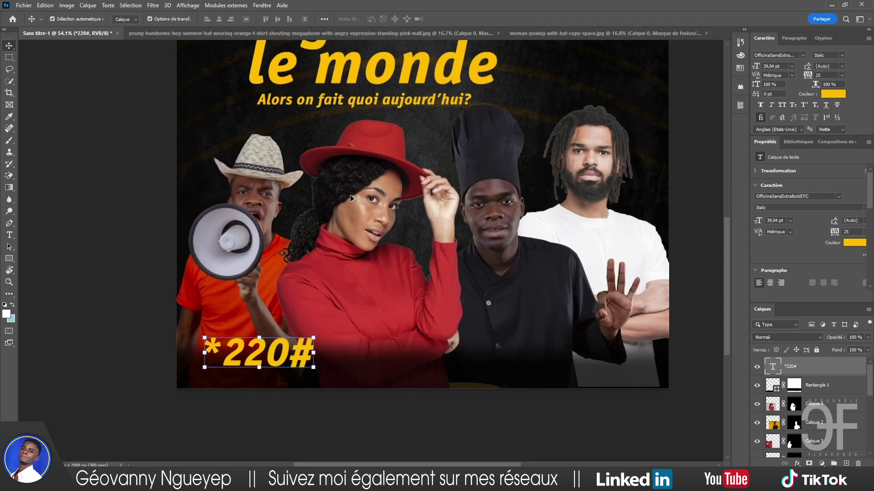
mouse_move(333, 105)
left_mouse_down()
mouse_move(254, 392)
mouse_move(266, 383)
left_mouse_up()
mouse_move(817, 450)
left_mouse_down()
mouse_move(808, 353)
mouse_move(807, 366)
left_mouse_up()
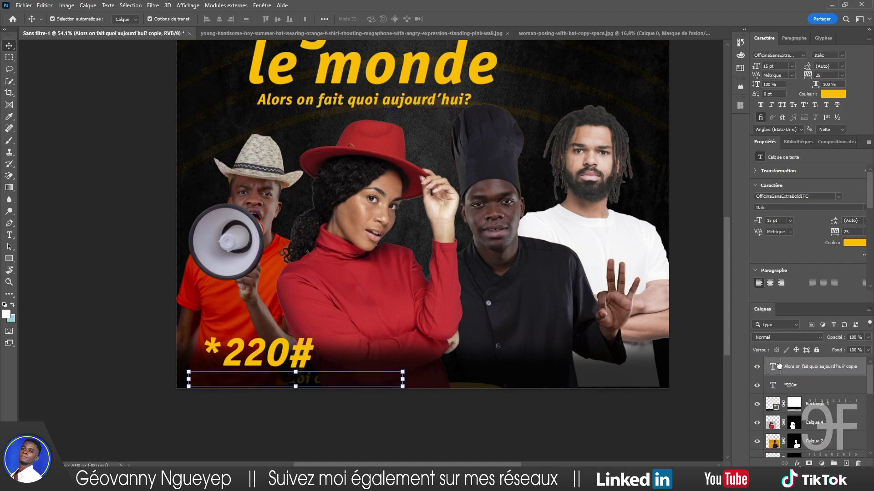
double_click(267, 383)
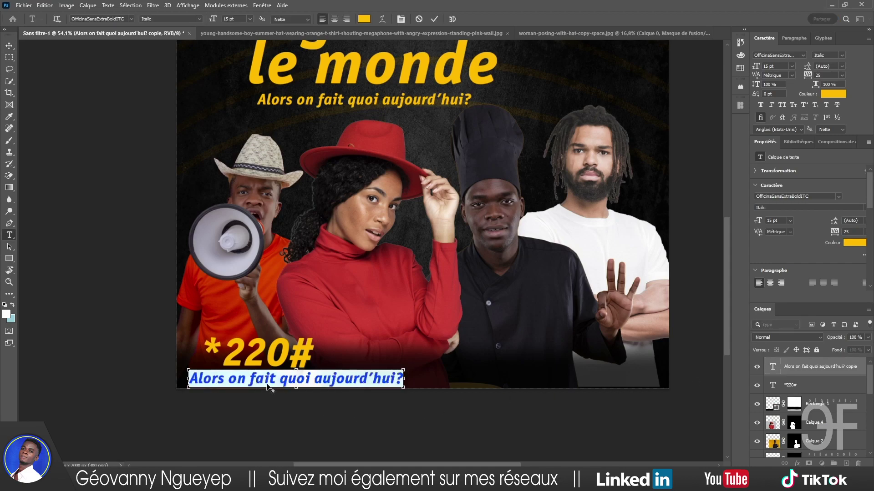
type("#")
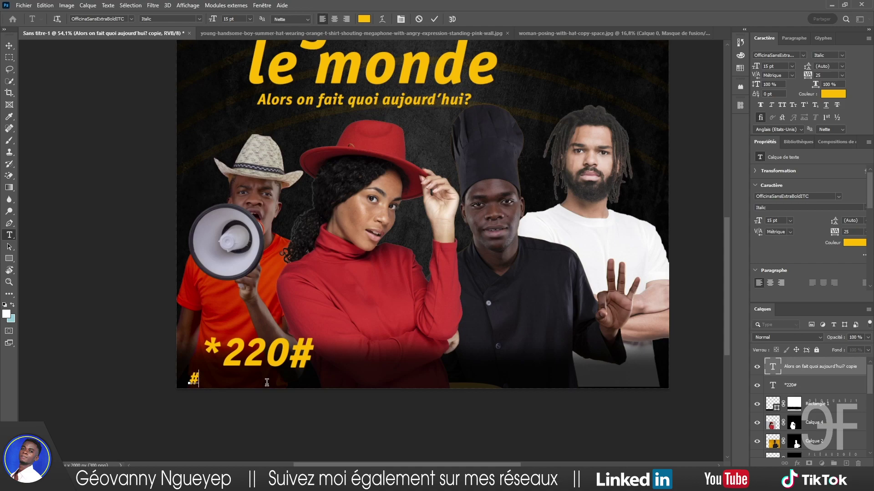
type("Rejoi")
type("ns")
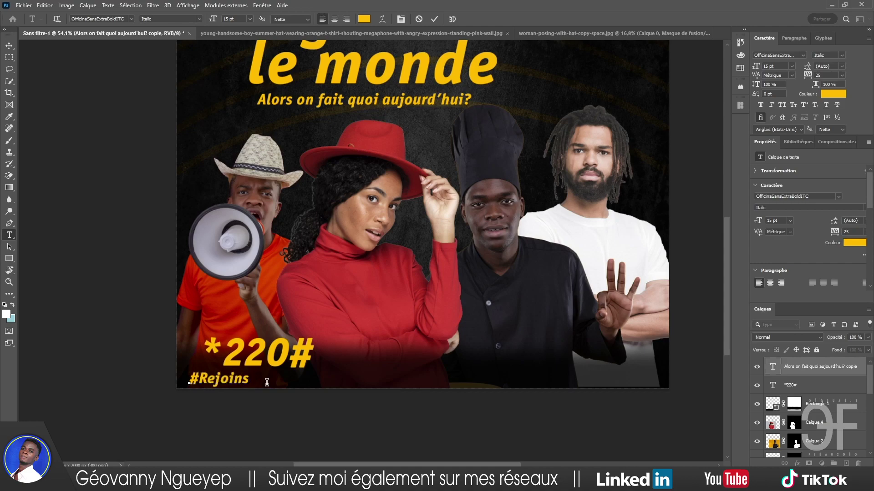
type("Le")
type("Mv")
type("mtY")
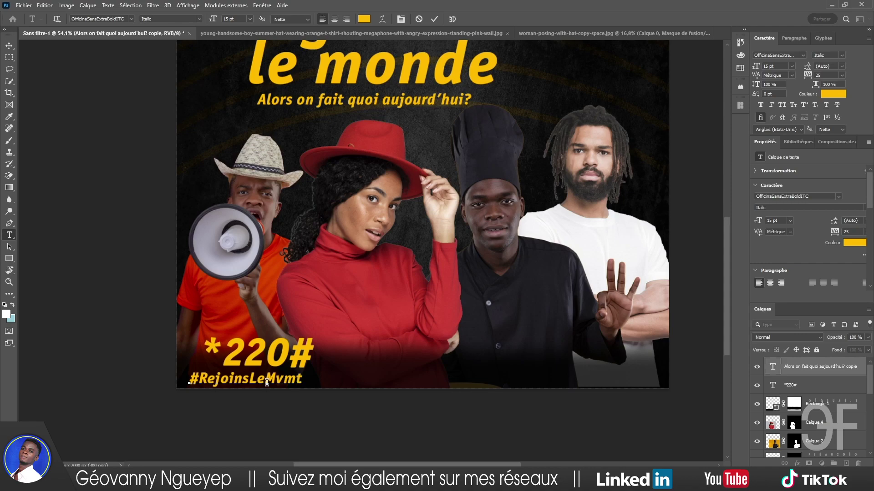
type("a")
type("Mo")
Colour the letters after the # white (#ffffff) and commit the text.
left_click_drag(199, 378, 408, 379)
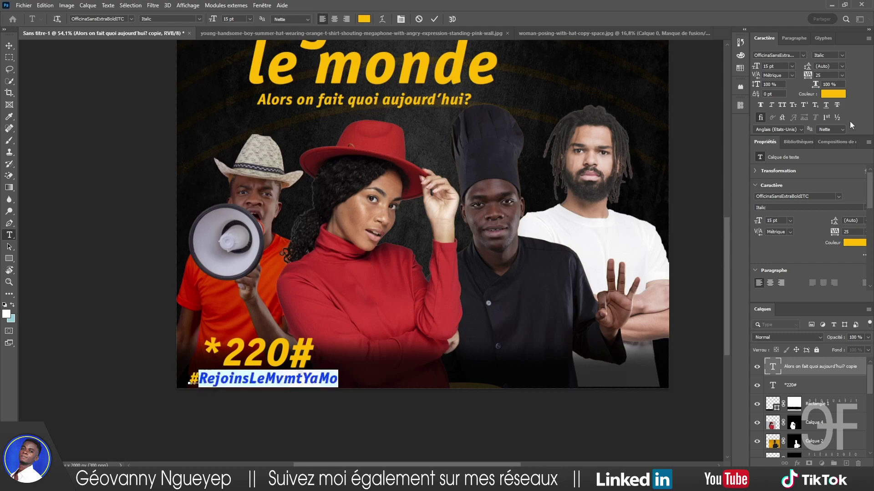
left_click(831, 94)
type("ffffff")
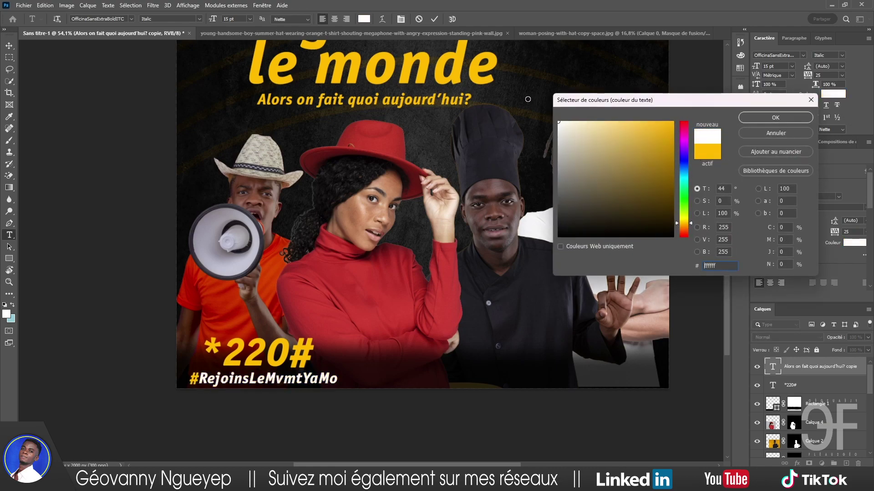
left_click(763, 119)
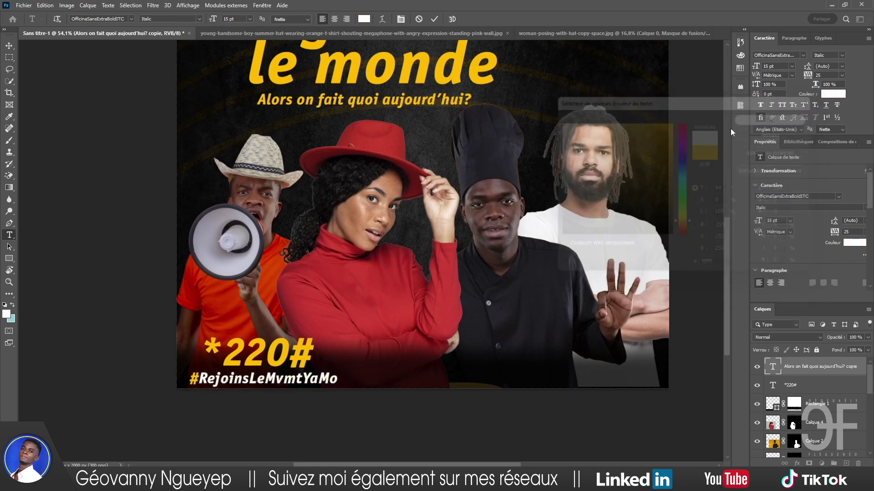
left_click(436, 18)
Scale the hashtag line down to about 84% and confirm.
key("v")
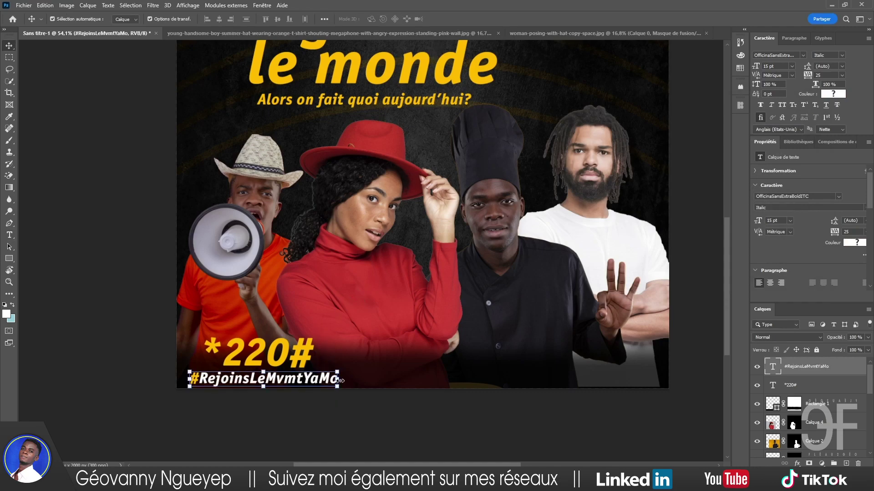
left_click_drag(340, 380, 311, 381)
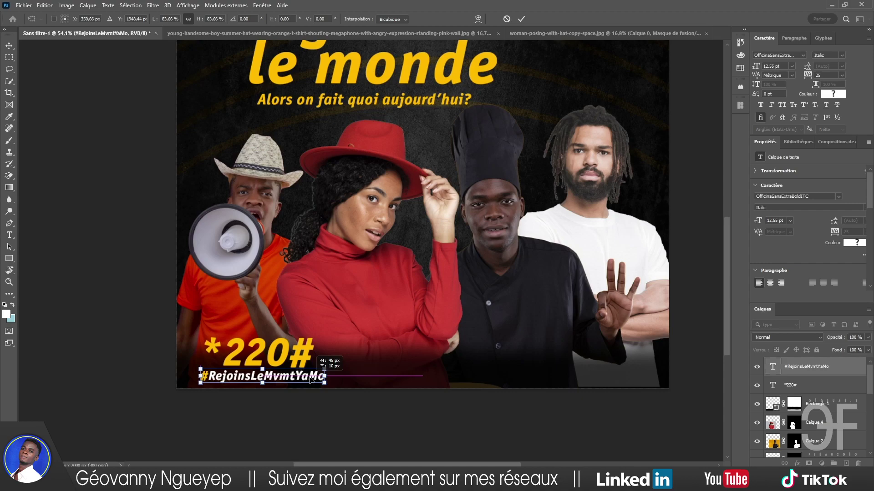
left_click_drag(311, 380, 312, 380)
key("Return")
left_click(328, 409)
Move *220# so it sits just above the hashtag line.
scroll(275, 380, "up", 1)
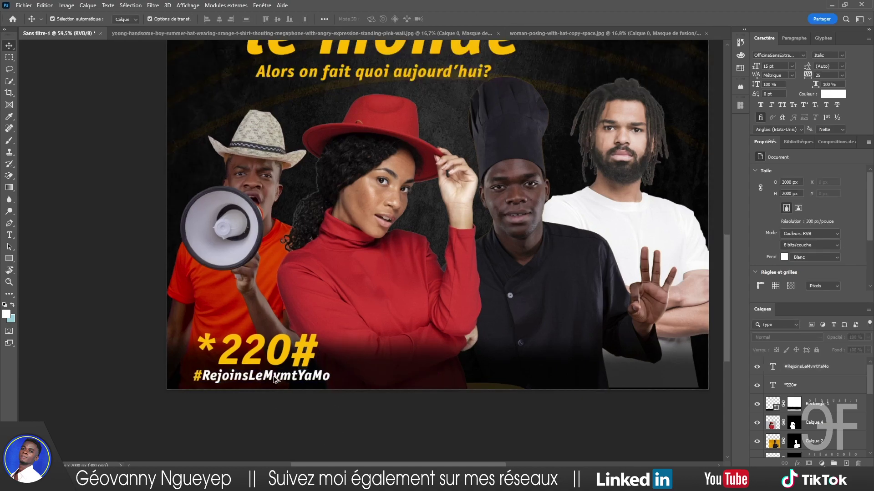
scroll(275, 379, "up", 2)
left_click_drag(286, 357, 289, 356)
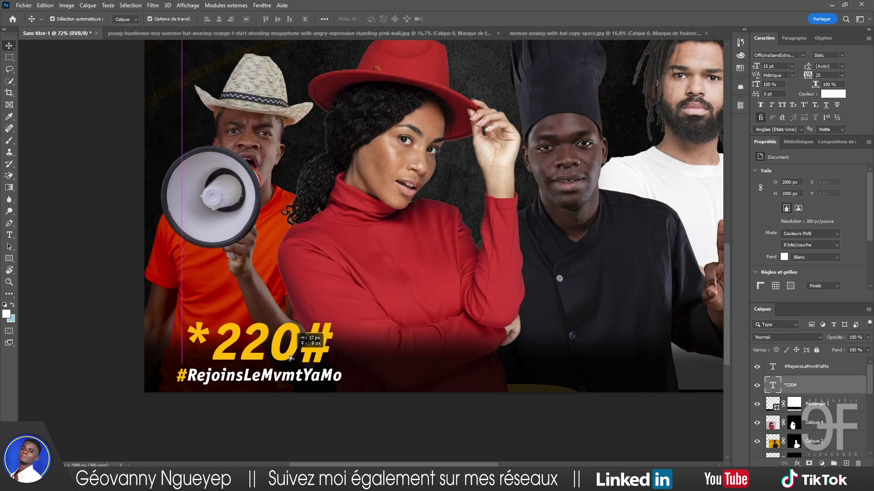
left_click_drag(290, 356, 290, 356)
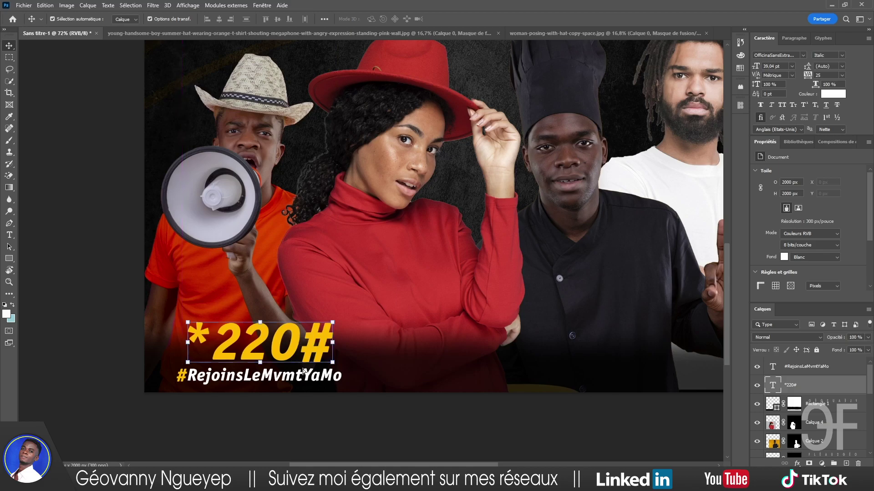
left_click(369, 427)
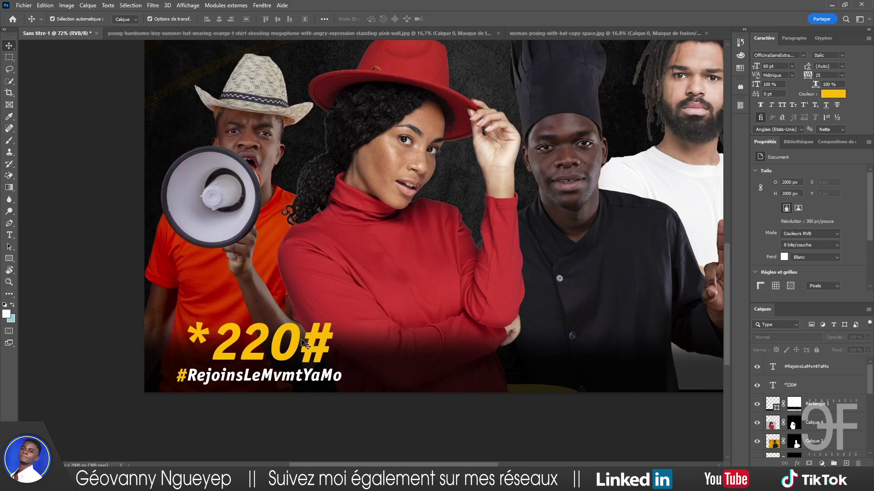
Duplicate the *220# text in place and set the original layer's fill to 0%.
left_click_drag(299, 344, 305, 350)
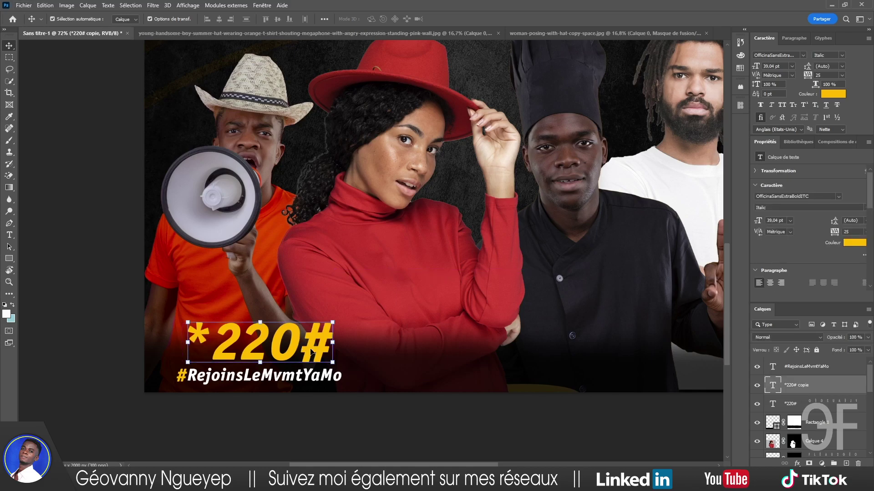
left_click(810, 405)
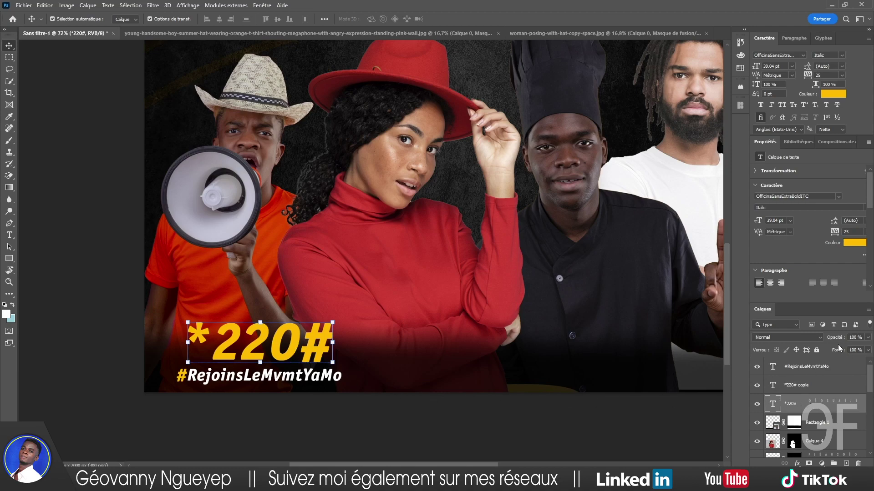
left_click_drag(837, 350, 729, 352)
key("Return")
Give the original *220# a 2 px yellow (#ffba00) stroke sampled from the poster.
left_click(797, 463)
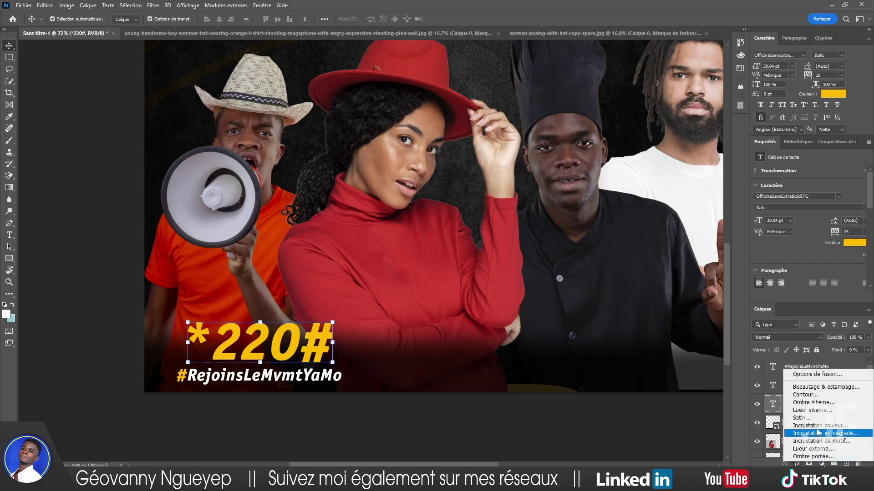
left_click(817, 395)
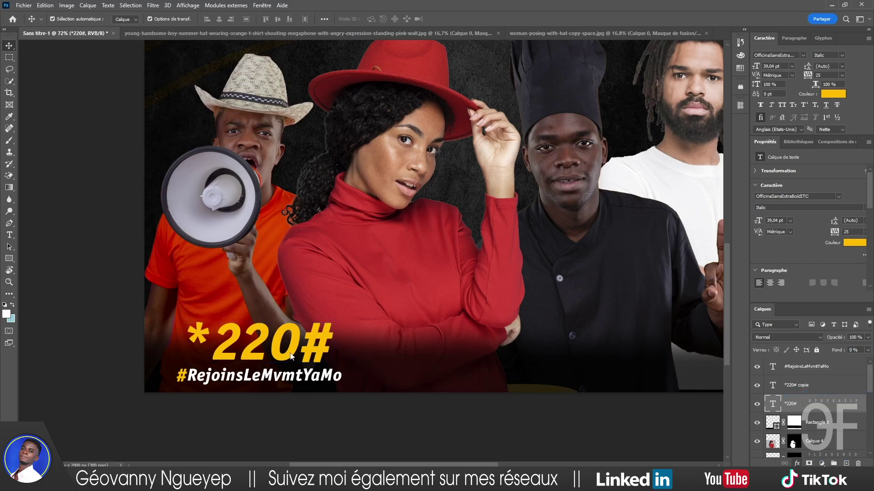
left_click(641, 321)
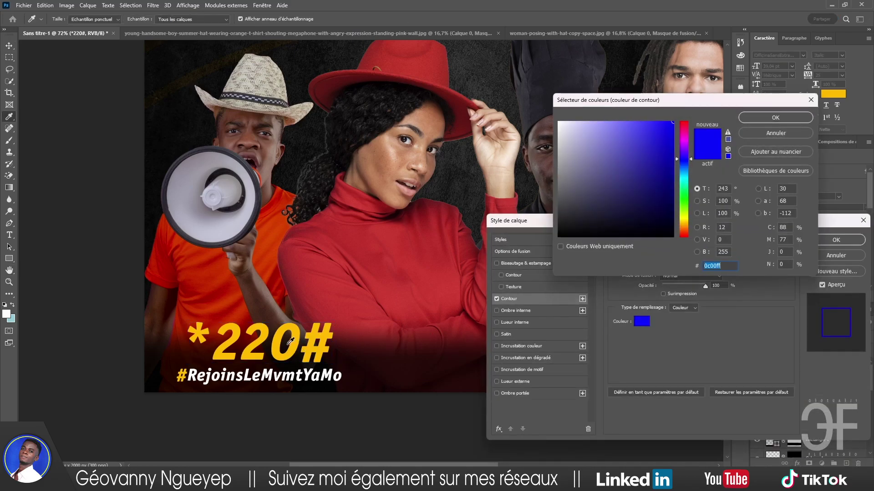
left_click(278, 345)
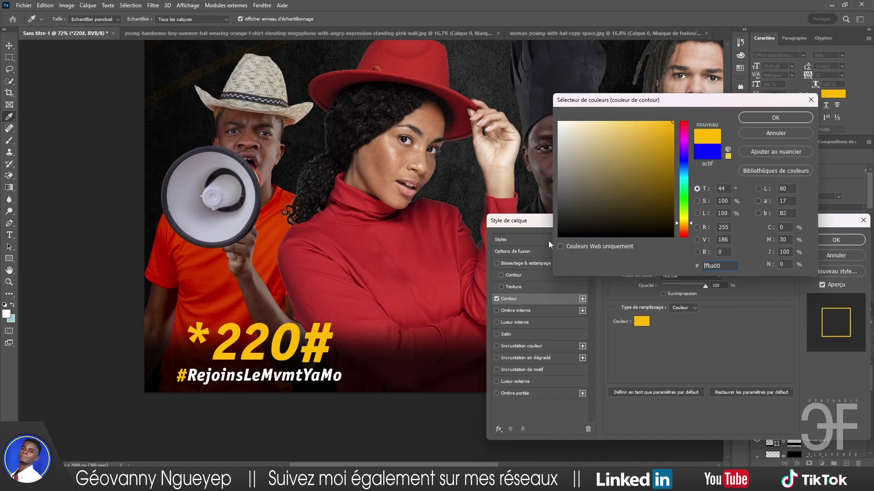
left_click(776, 118)
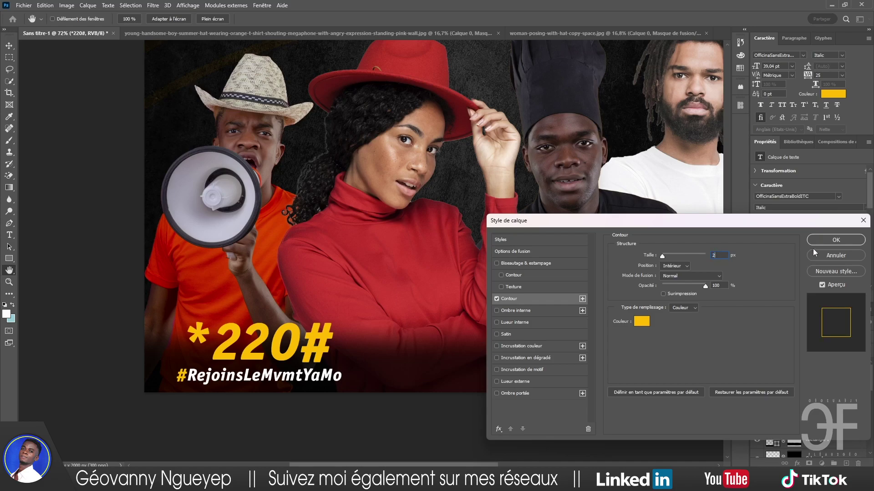
left_click(836, 240)
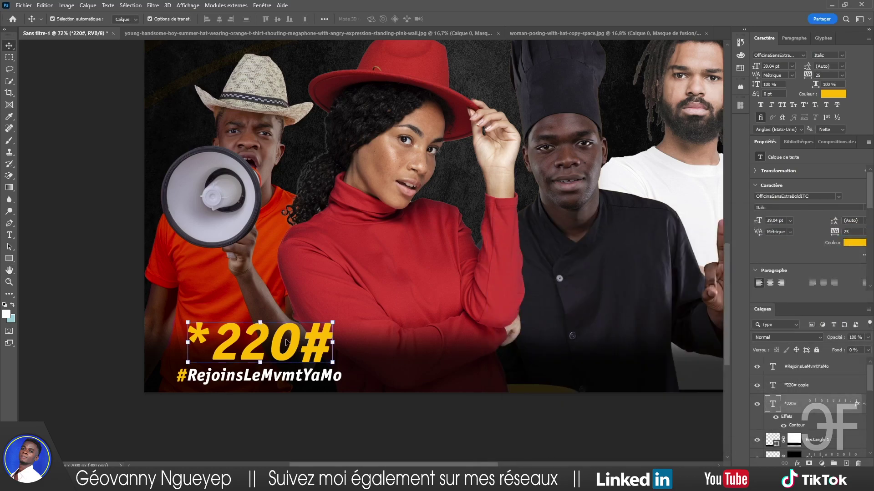
Shift the outlined *220# up about 18 px and lower its opacity to 45%.
key("ctrl+t")
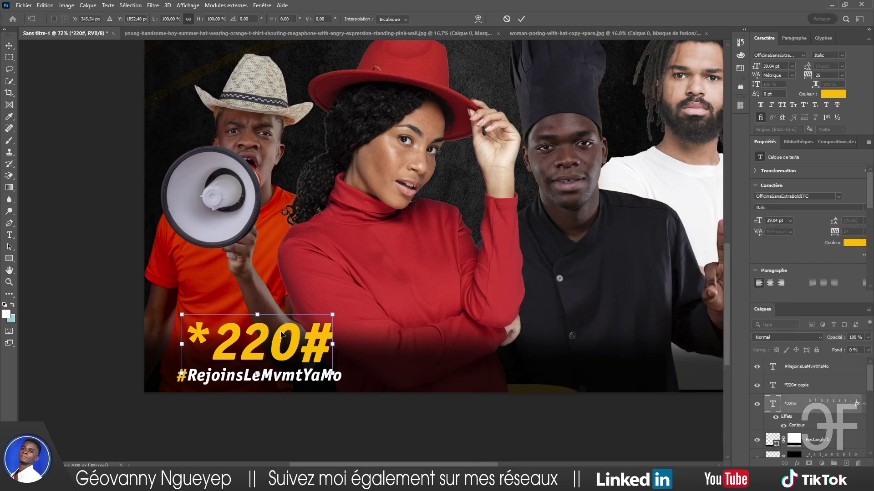
left_click_drag(283, 334, 283, 326)
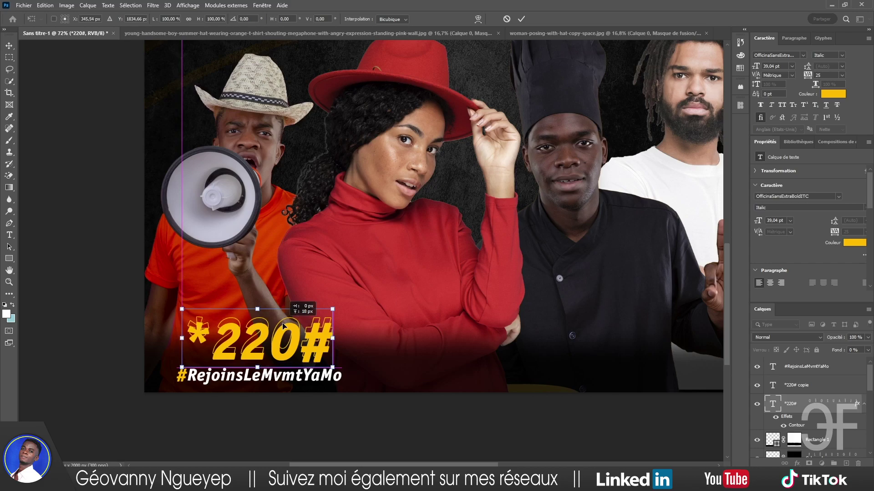
left_click(522, 19)
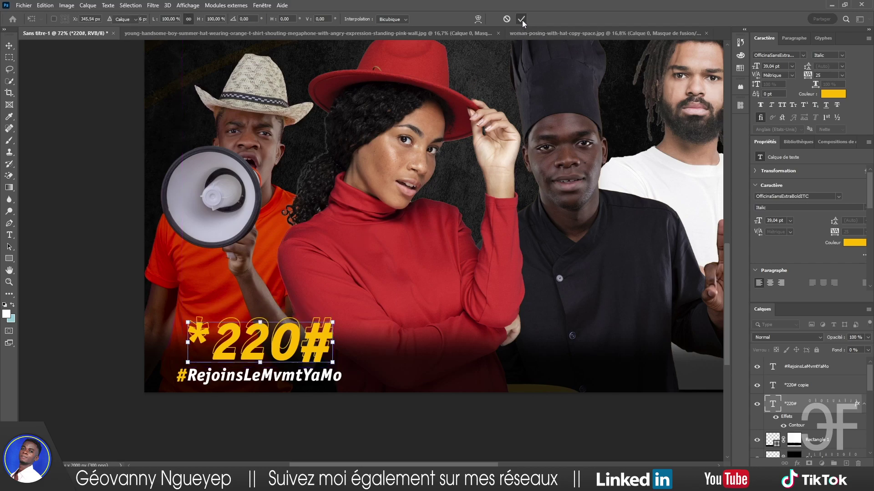
left_click_drag(836, 339, 811, 339)
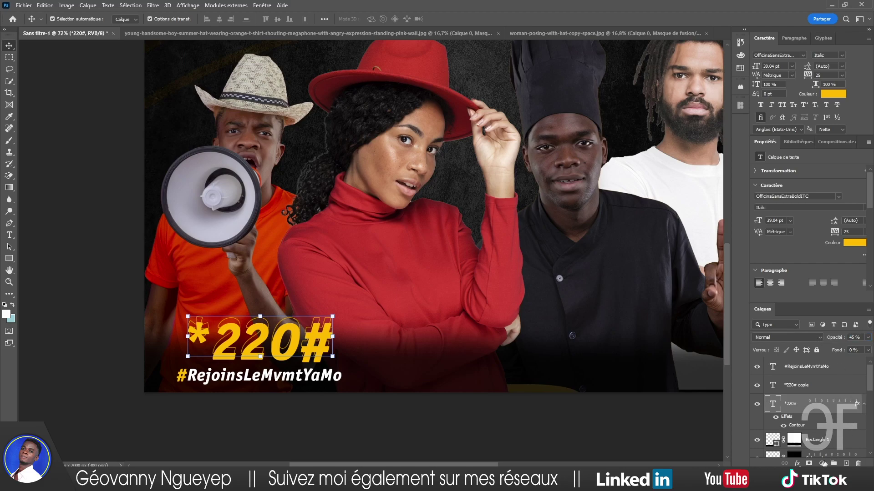
Thin the outlined *220# stroke to 1 px.
left_click(799, 463)
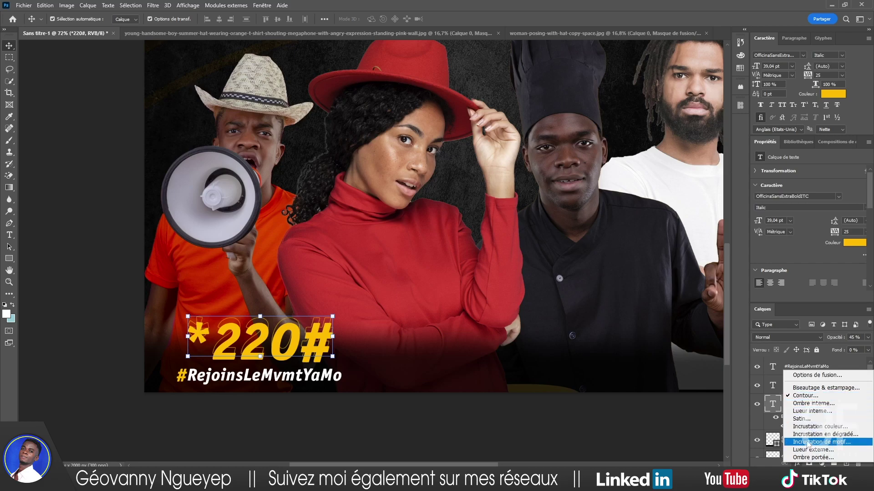
left_click(815, 395)
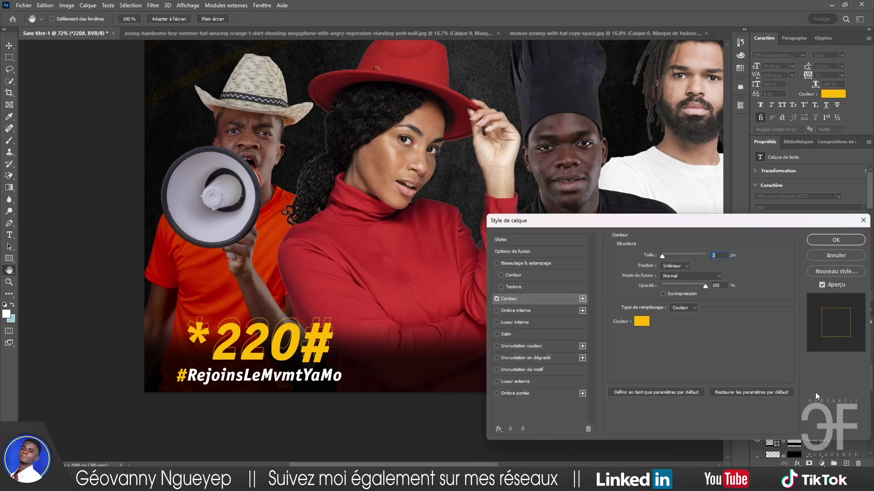
type("1")
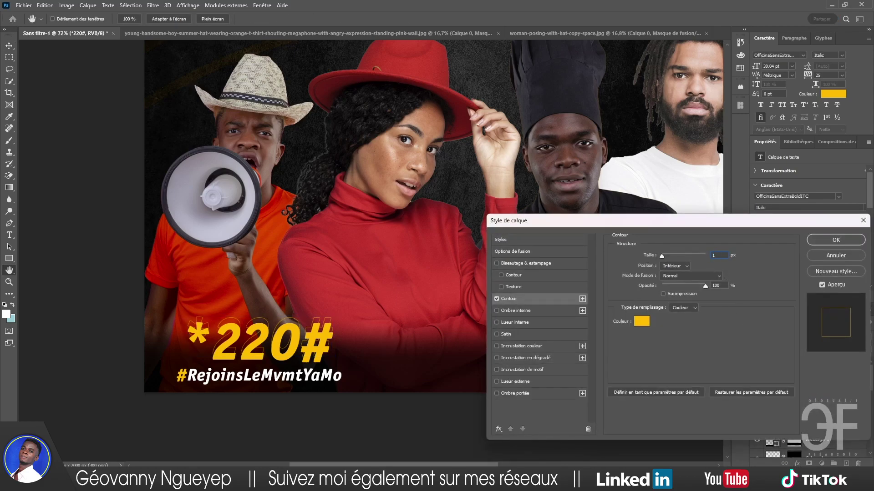
left_click(840, 241)
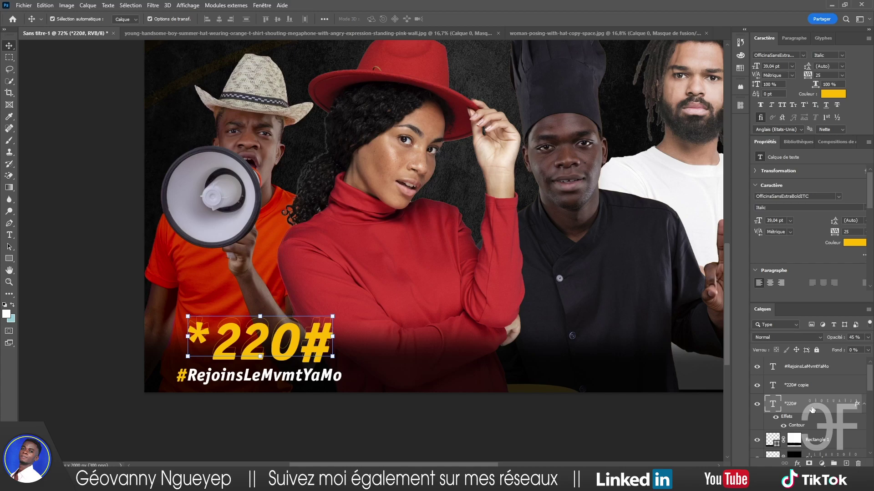
Duplicate the outlined *220# layer and nudge the original upward with Shift+arrow keys.
key("ctrl+j")
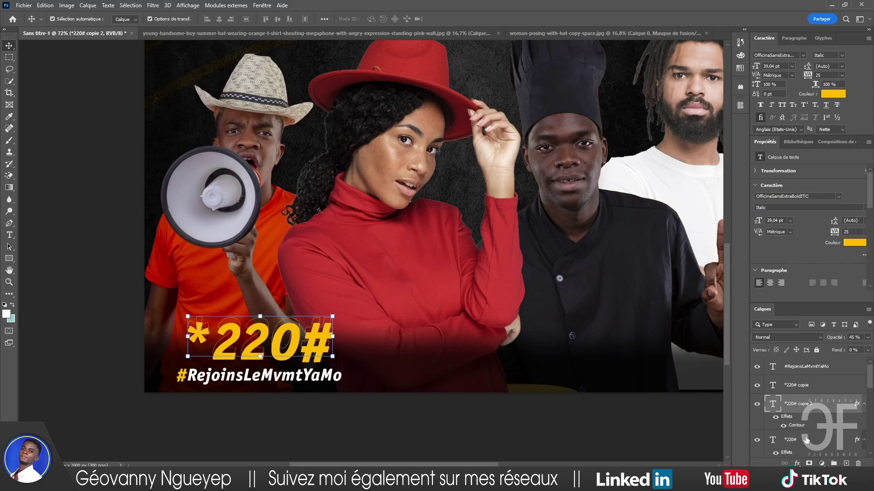
left_click(806, 440)
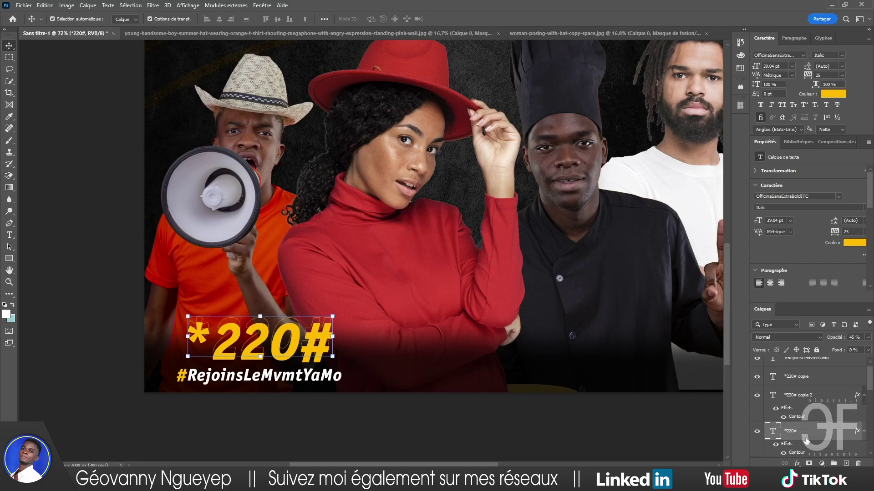
key("shift+Up")
key("shift+Up")
key("shift+Up")
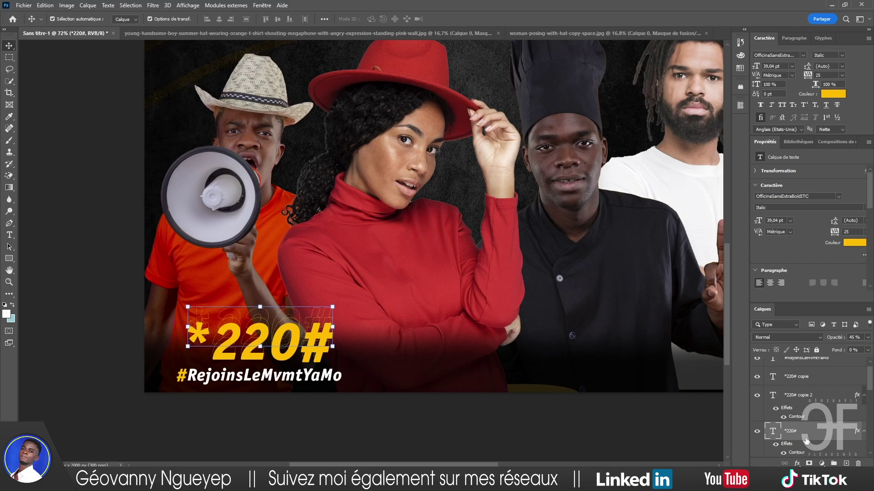
key("shift+Down")
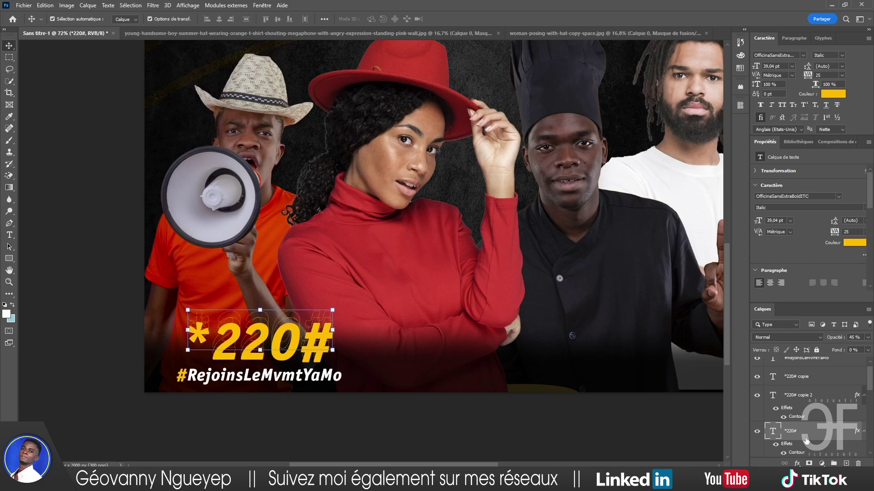
key("shift+Up")
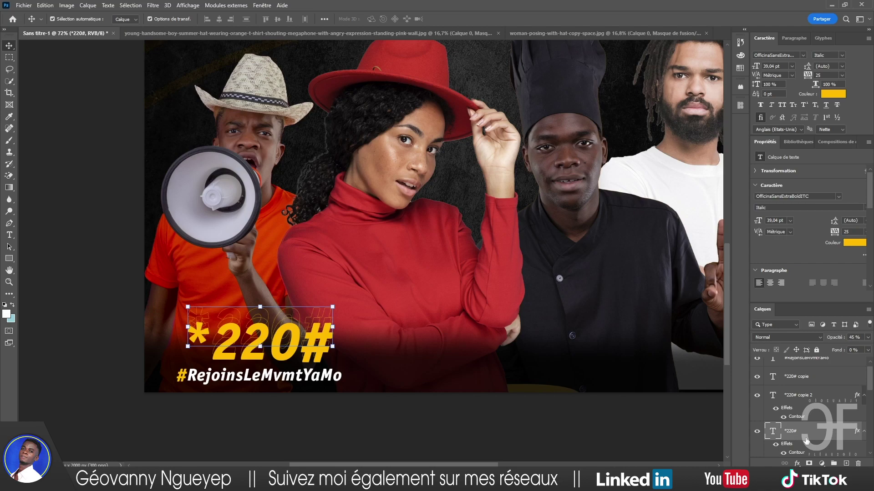
Make another outlined *220# copy and nudge the original further up.
key("ctrl+j")
scroll(807, 440, "down", 2)
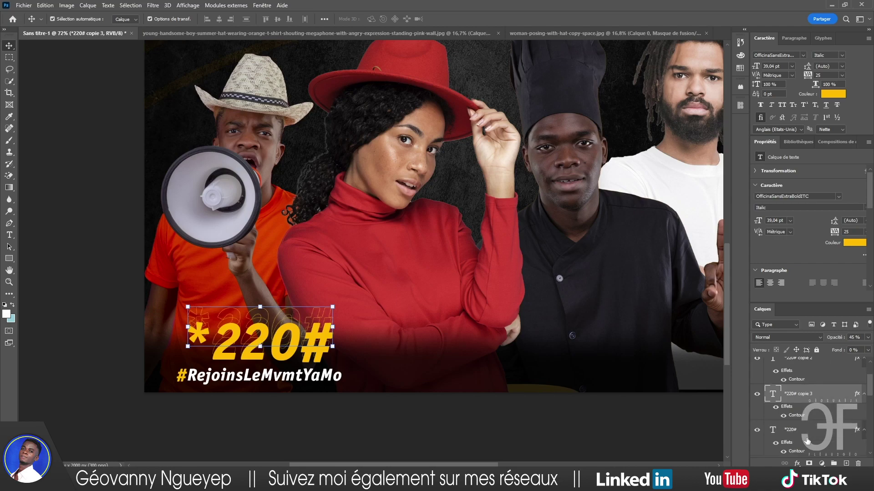
left_click(807, 440)
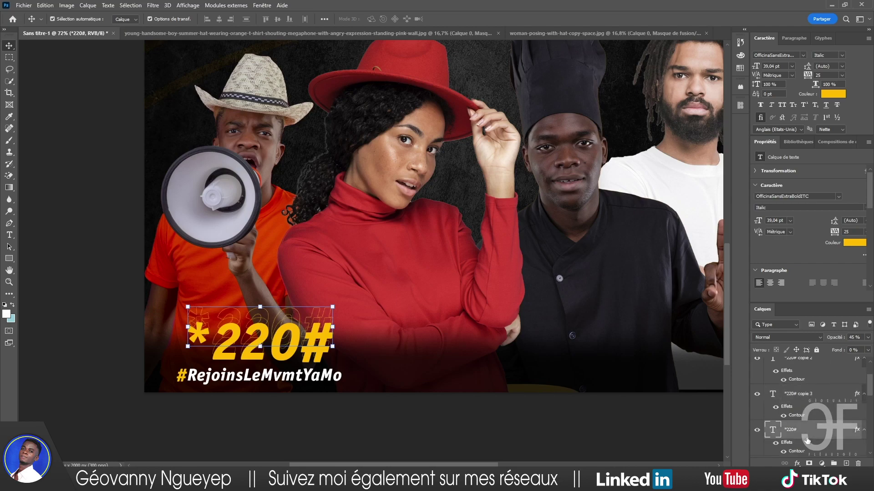
key("shift+Up")
key("shift+Up")
key("shift+Up")
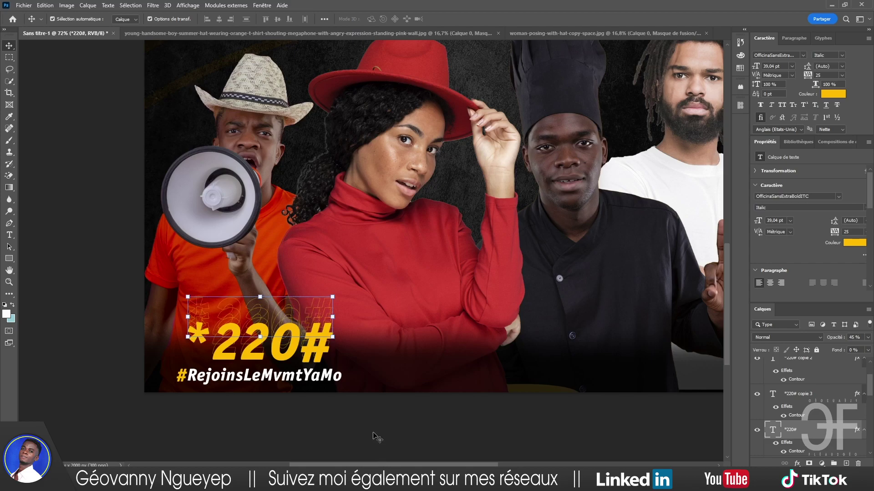
Select both outlined *220# layers, link them and group them as Groupe 2.
left_click(359, 423)
scroll(343, 410, "down", 3)
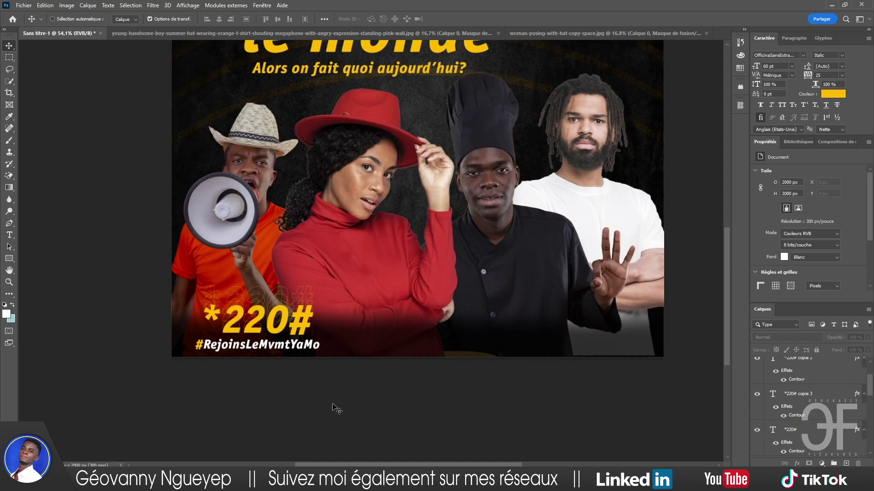
key("ctrl")
scroll(324, 403, "right", 2)
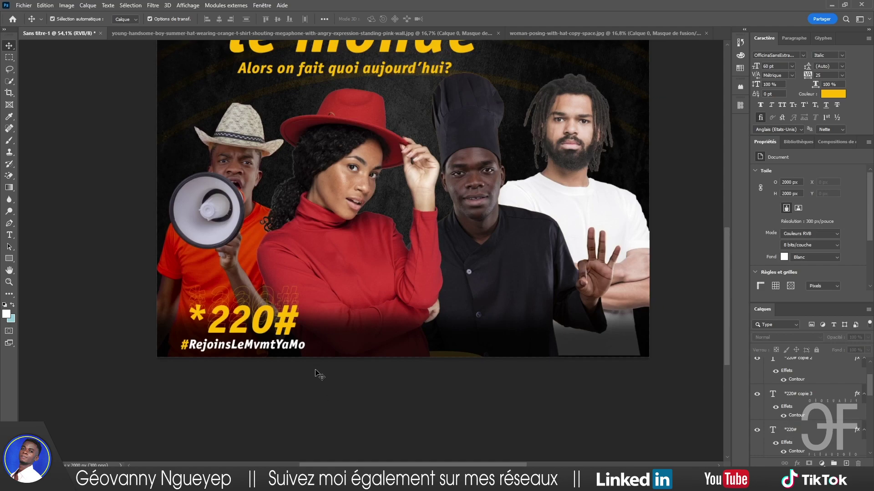
left_click(288, 324)
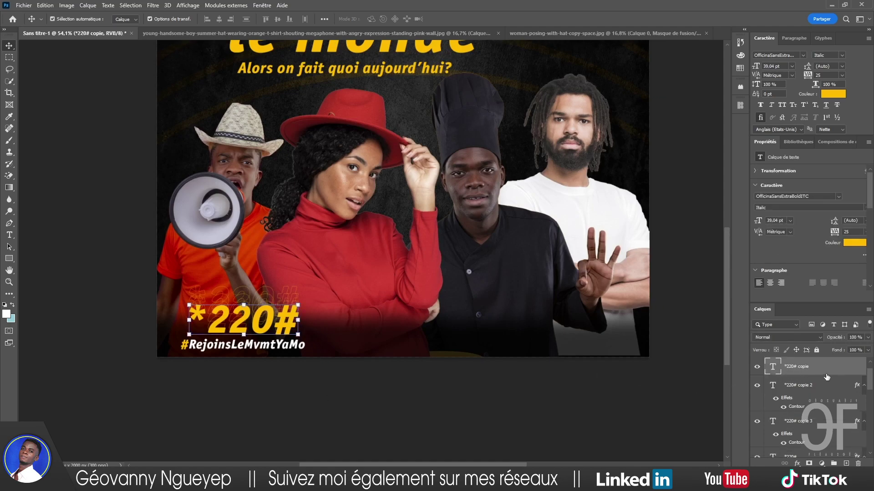
scroll(828, 407, "down", 1)
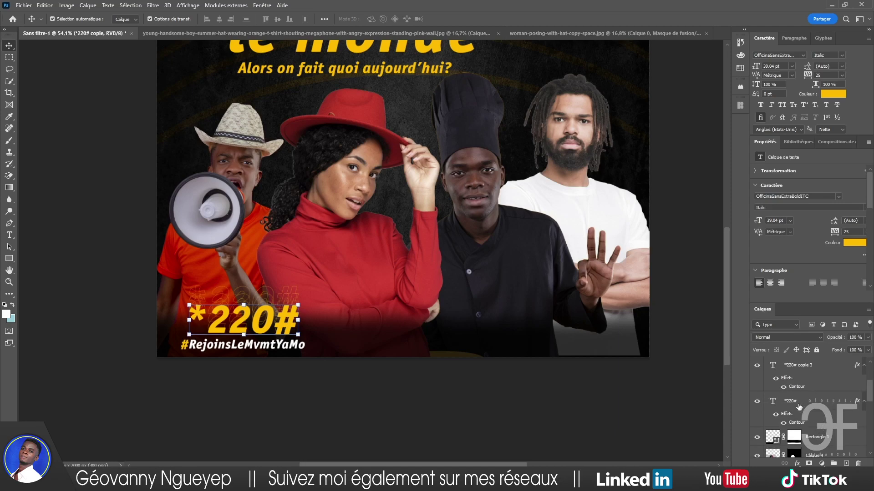
left_click(798, 406, "shift")
left_click(784, 463)
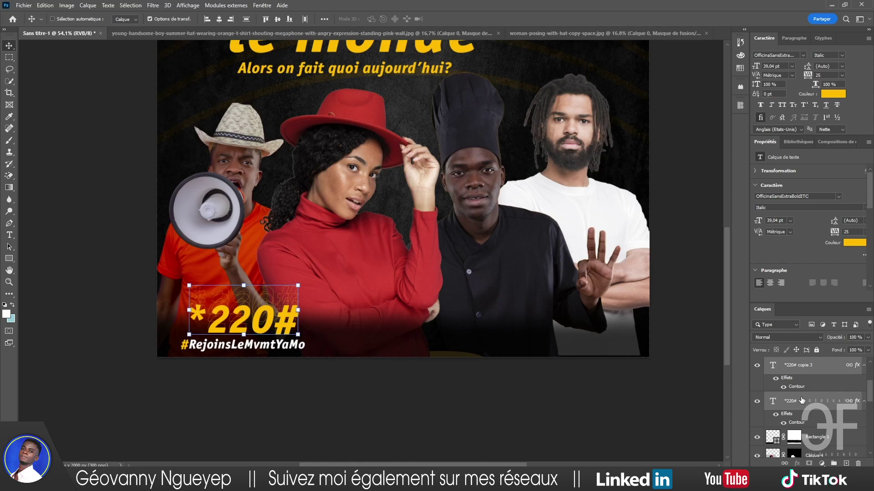
key("ctrl+g")
Deselect the group, scroll the layers panel, and switch to the folder holding the MTN logo.
left_click(523, 421, "ctrl")
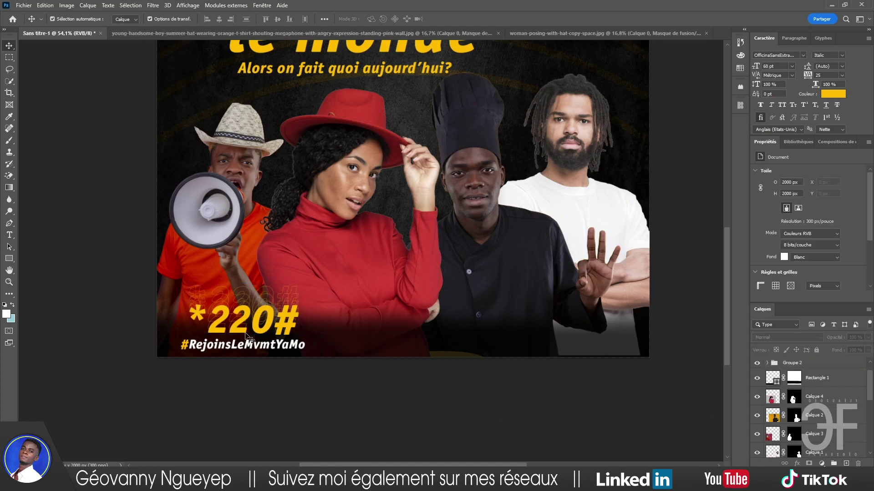
scroll(283, 369, "up", 1)
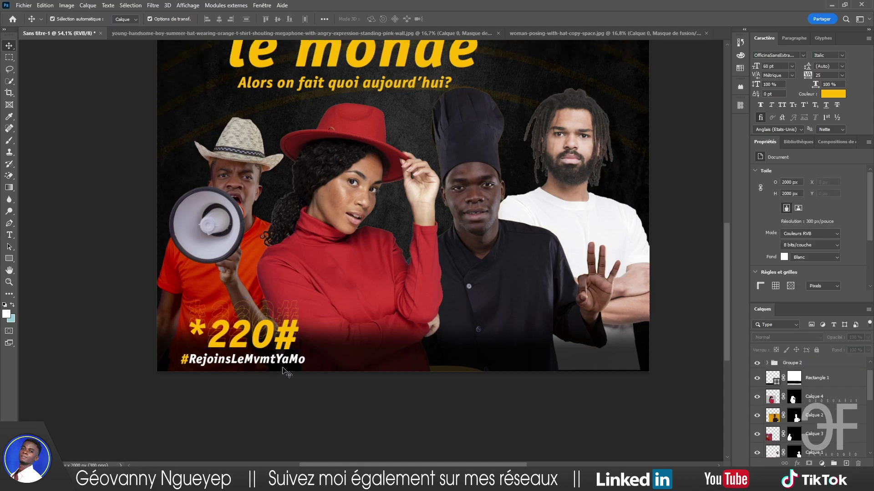
scroll(386, 405, "down", 1)
scroll(437, 378, "down", 1)
scroll(444, 374, "down", 1)
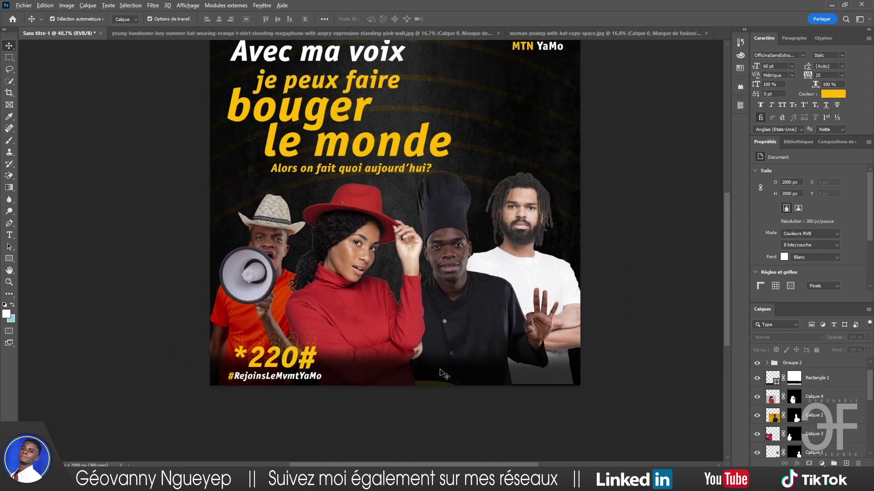
scroll(453, 366, "down", 1)
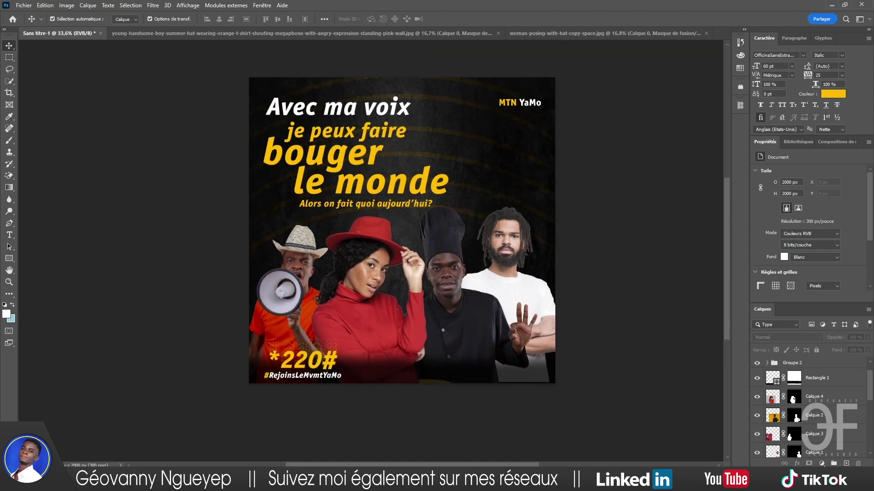
key("alt+Tab")
Place unnamed.jpg MTN logo into the poster and open its smart object contents.
mouse_move(442, 168)
left_mouse_down()
mouse_move(496, 400)
mouse_move(496, 382)
left_mouse_up()
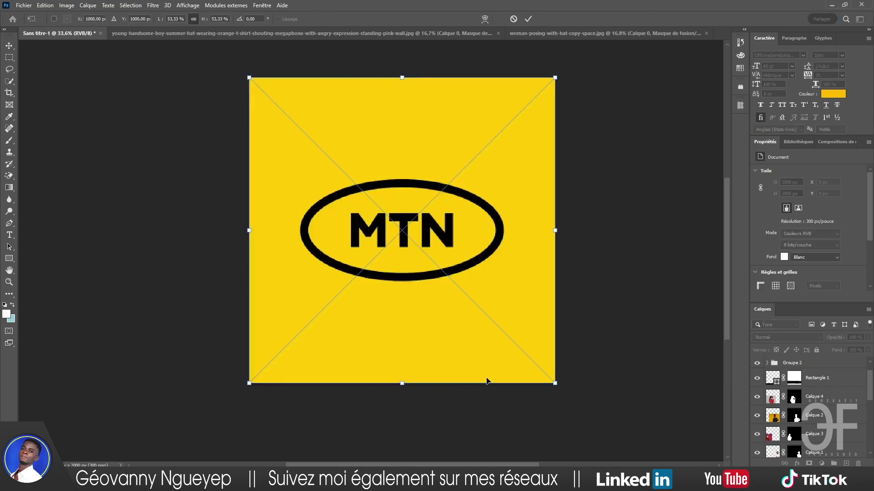
left_click(528, 19)
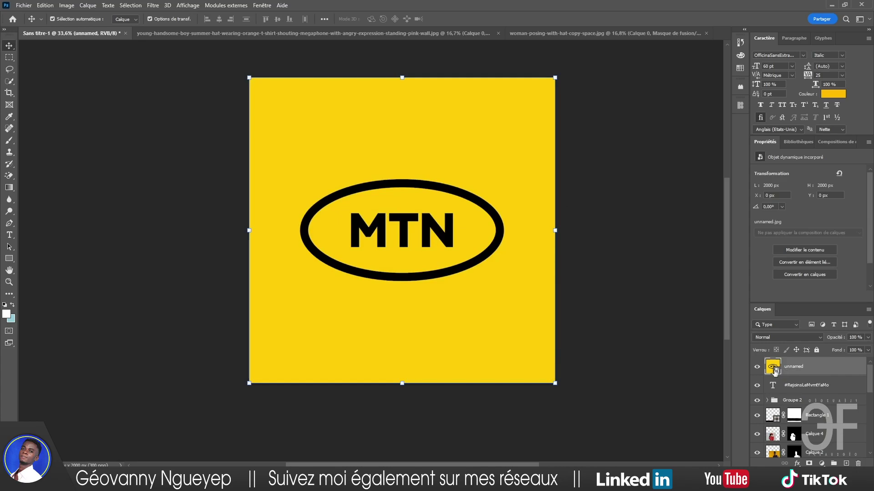
double_click(773, 368)
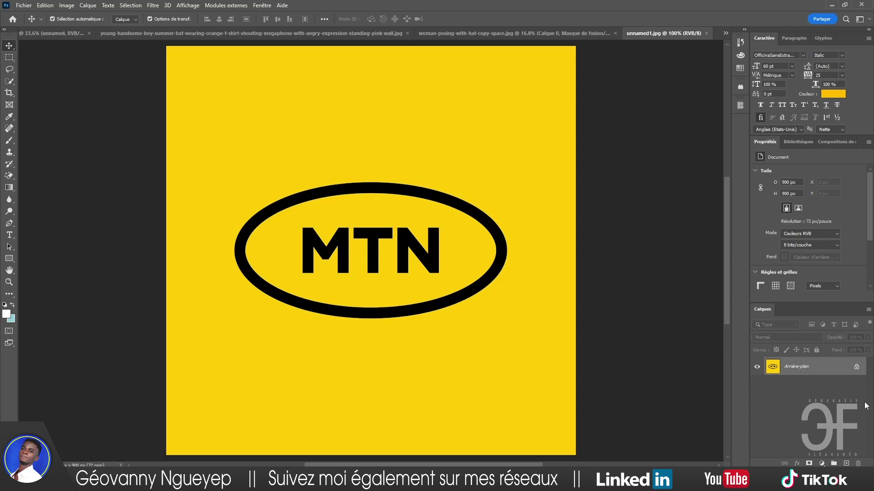
Convert the logo's Arrière-plan background into the editable layer Calque 0.
right_click(800, 370)
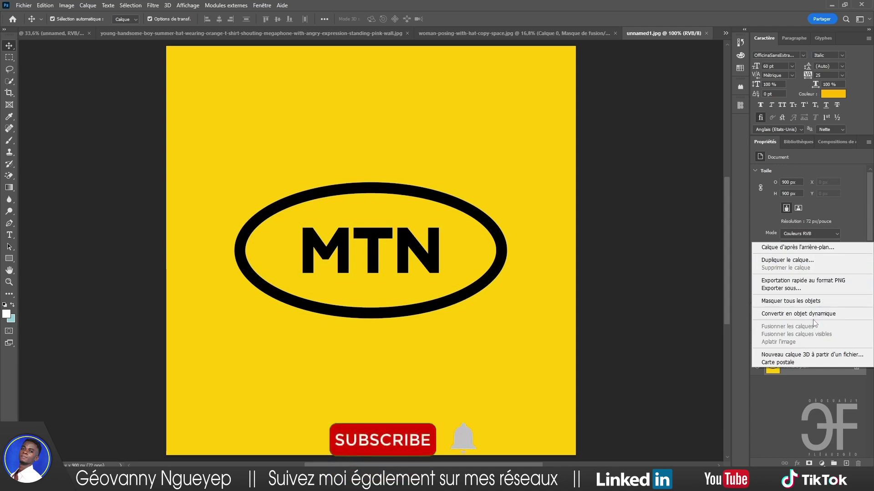
left_click(814, 384)
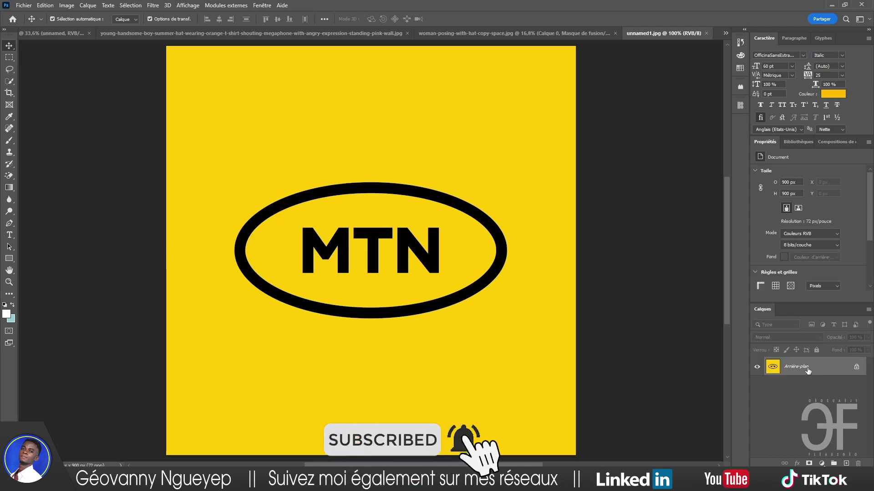
double_click(808, 371)
left_click(529, 143)
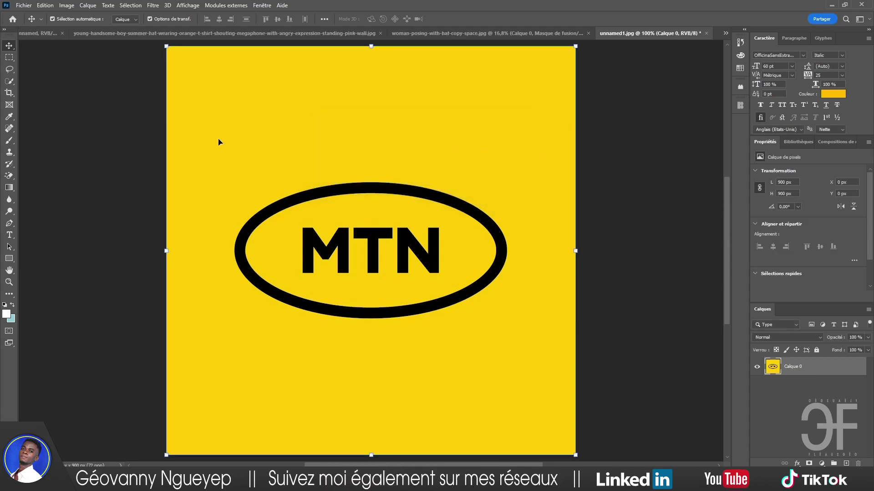
Erase the yellow outside and inside the ellipse with the Magic Eraser, then drag the logo to the poster.
left_click(9, 177)
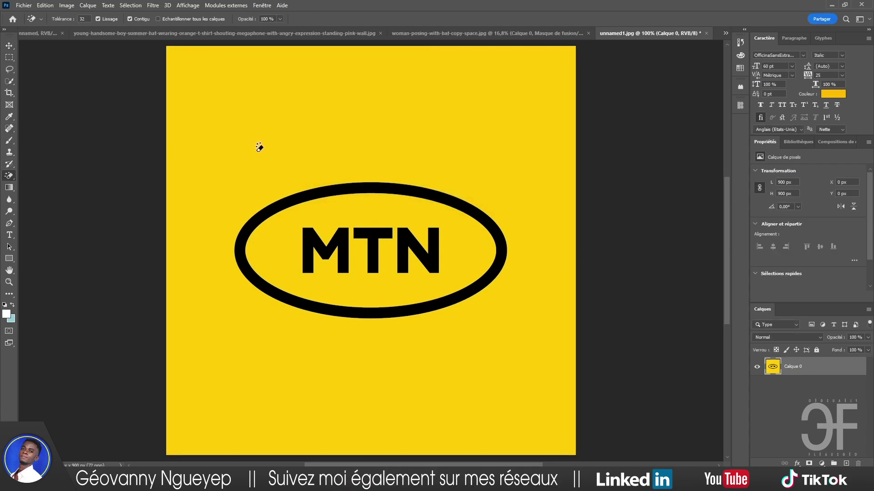
left_click(358, 179)
left_click(402, 204)
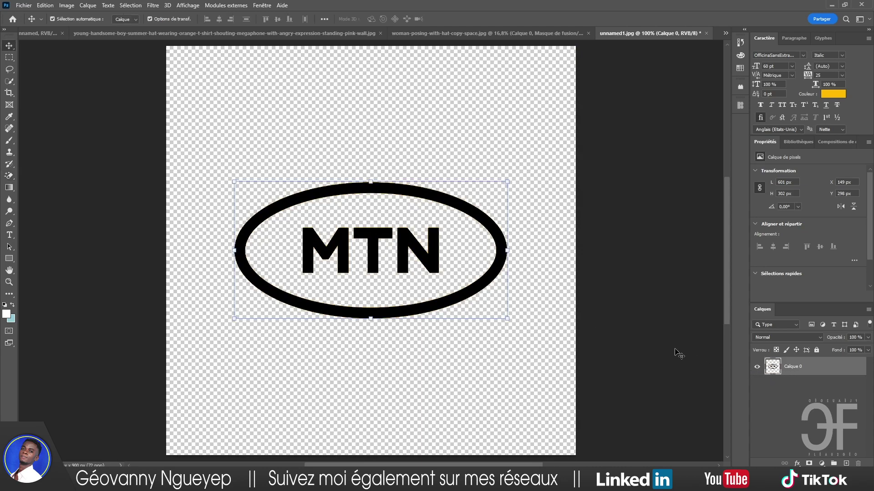
key("v")
mouse_move(373, 243)
left_mouse_down()
mouse_move(181, 111)
mouse_move(39, 32)
mouse_move(154, 125)
left_mouse_up()
Drop the black logo into the poster, delete the yellow logo layer, and move it lower right.
left_click_drag(400, 177, 400, 178)
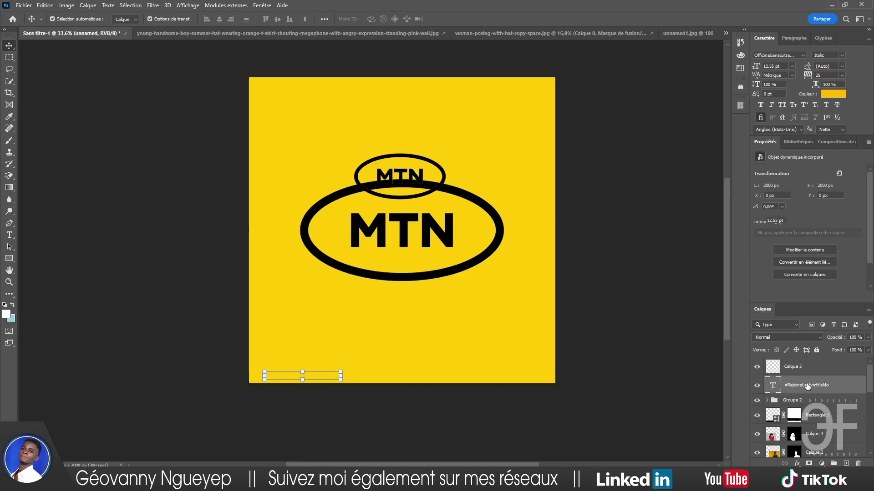
key("Delete")
left_click_drag(415, 177, 513, 357)
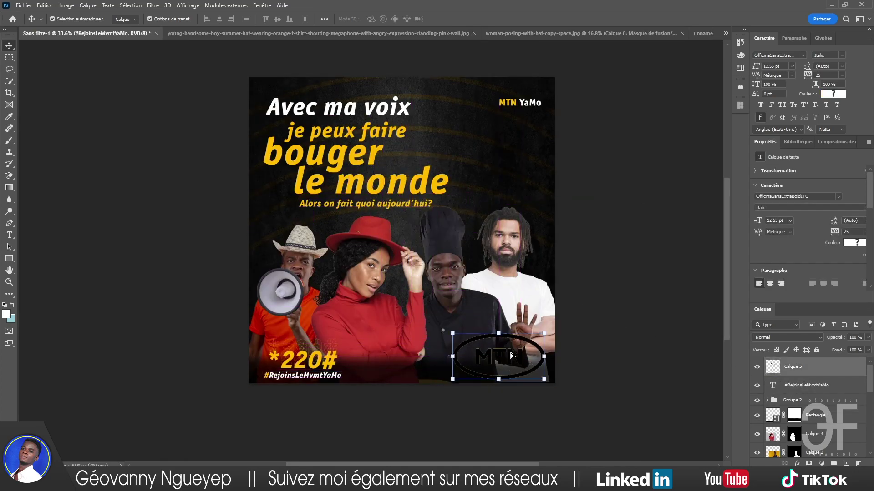
Convert the logo to a smart object and scale it to about 82% in the bottom-right corner.
right_click(799, 373)
left_click(665, 210)
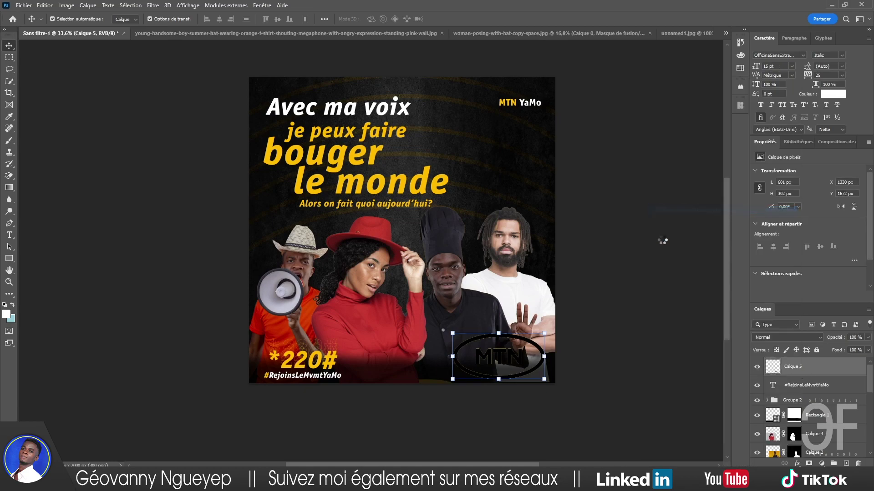
left_click_drag(544, 356, 528, 359)
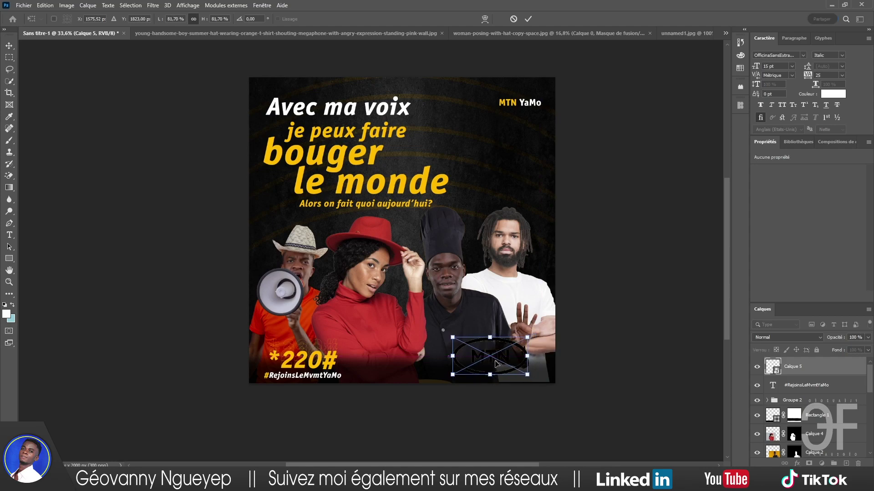
left_click_drag(492, 360, 505, 358)
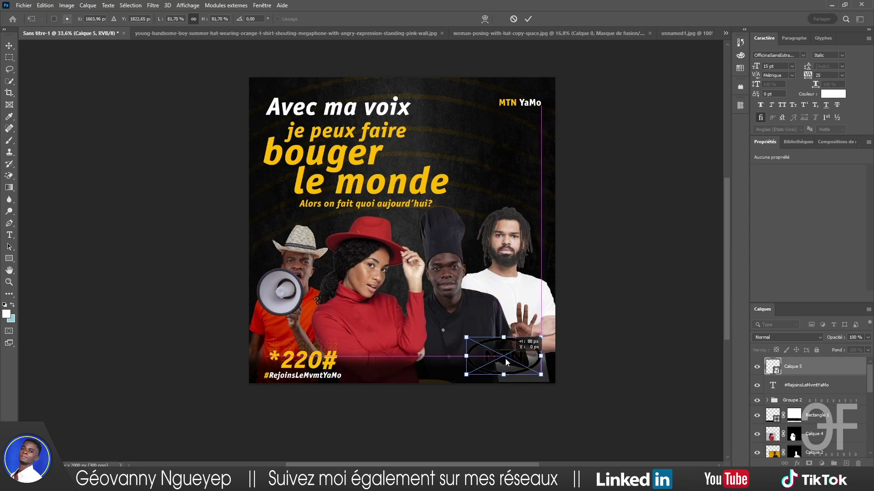
key("Return")
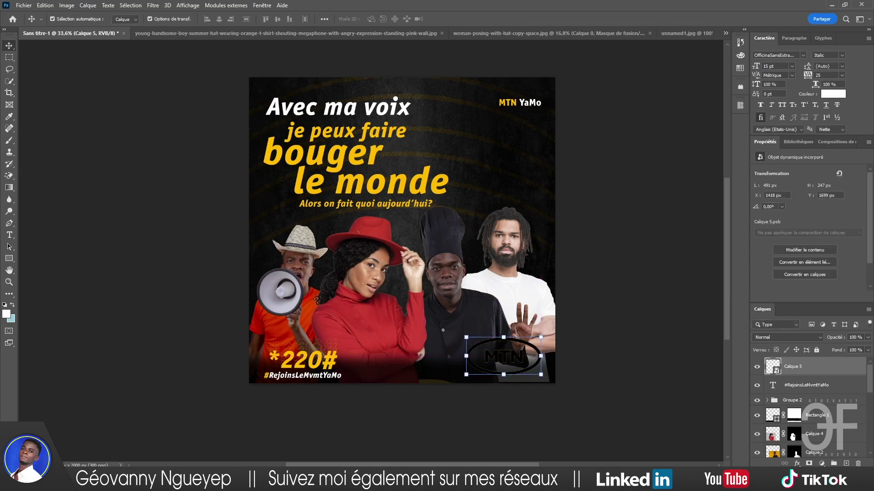
left_click(796, 463)
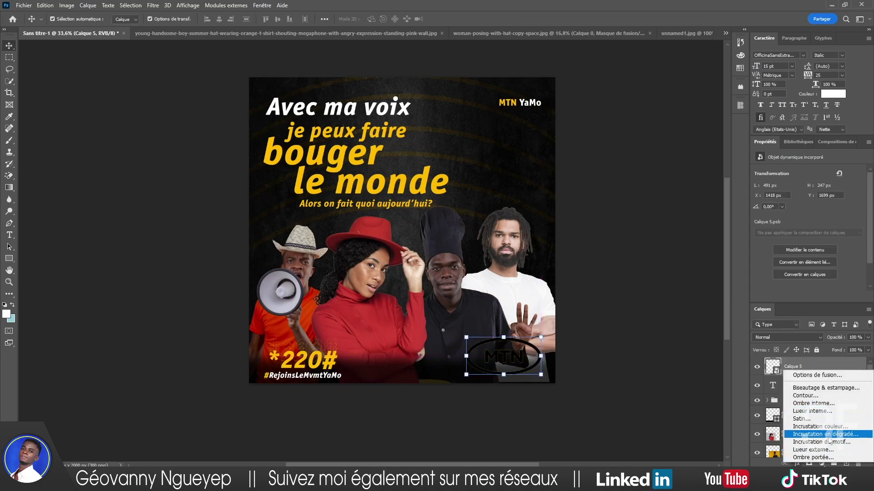
Add a Color Overlay to the MTN logo using yellow sampled from the poster text.
left_click(702, 394)
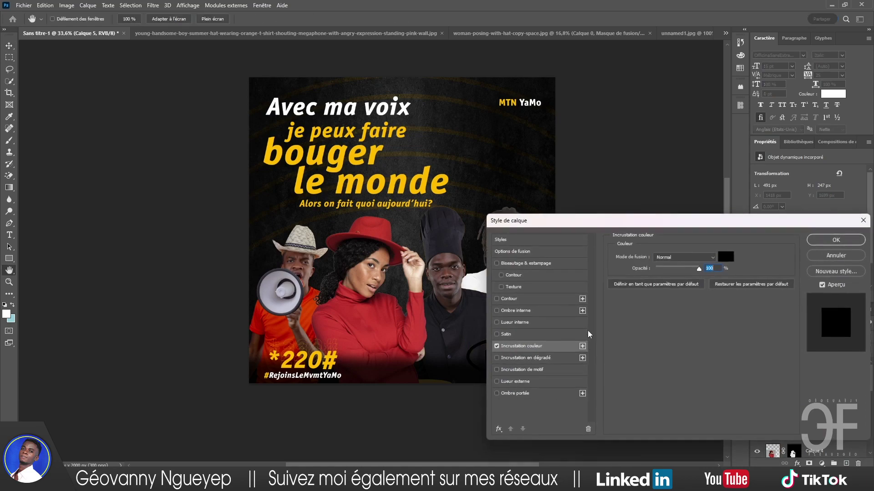
left_click(722, 257)
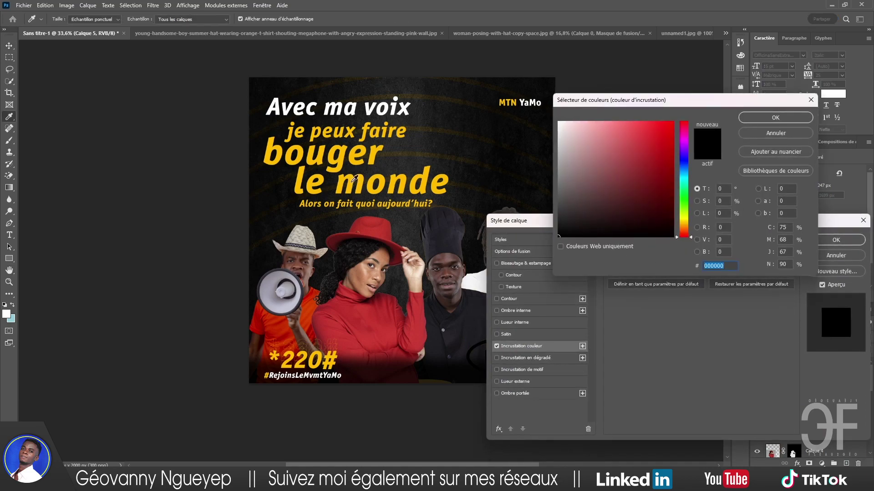
left_click(364, 180)
left_click(775, 118)
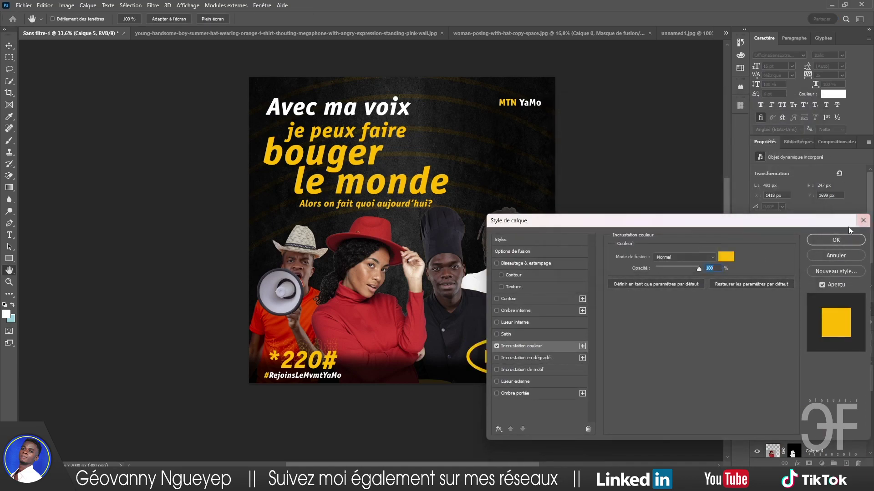
left_click(837, 240)
Clear the selection and select the megaphone man's layer.
left_click(607, 307)
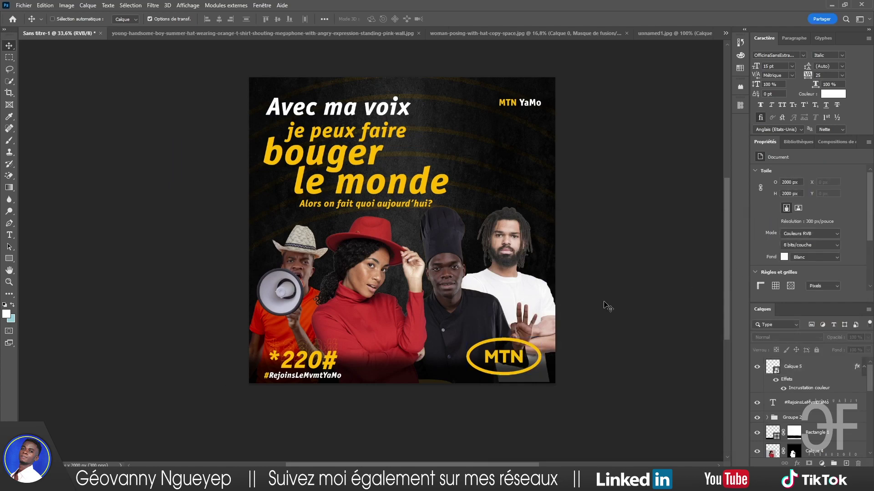
scroll(454, 282, "down", 1)
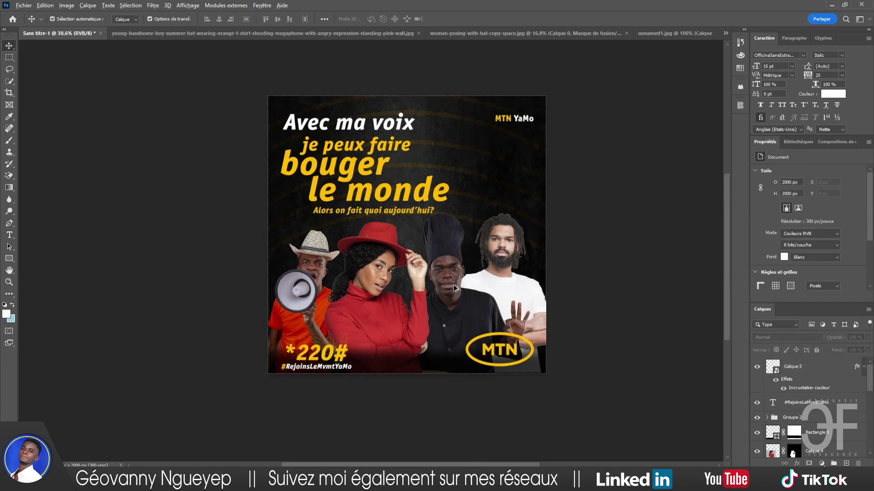
scroll(454, 282, "up", 1)
scroll(458, 286, "right", 1)
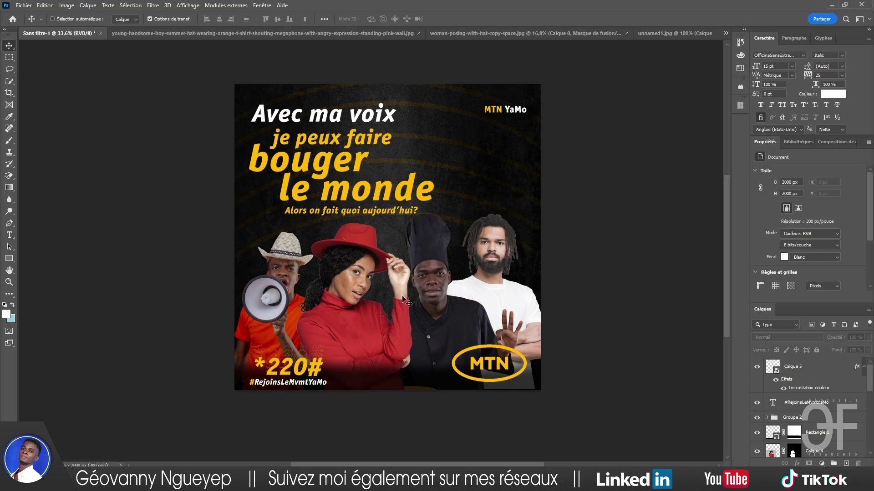
left_click(283, 278, "ctrl")
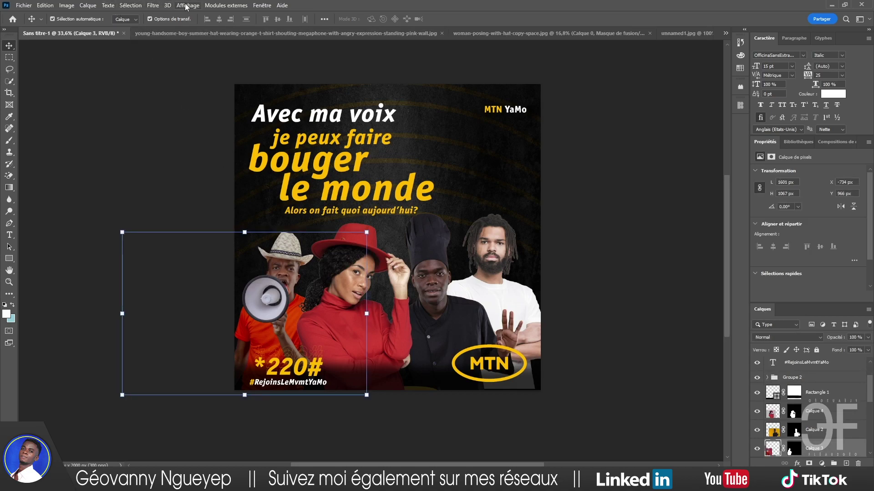
Open the Camera Raw Filter on the megaphone man and set sharpening to about 101.
left_click(157, 5)
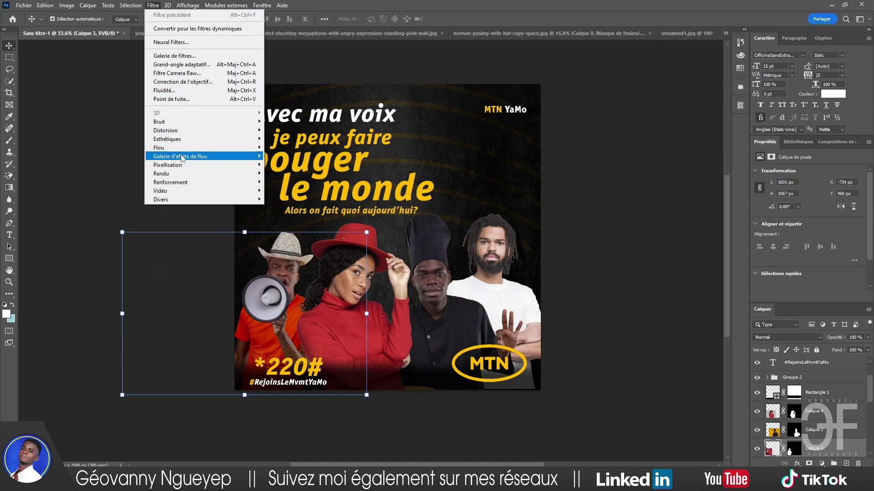
left_click(177, 74)
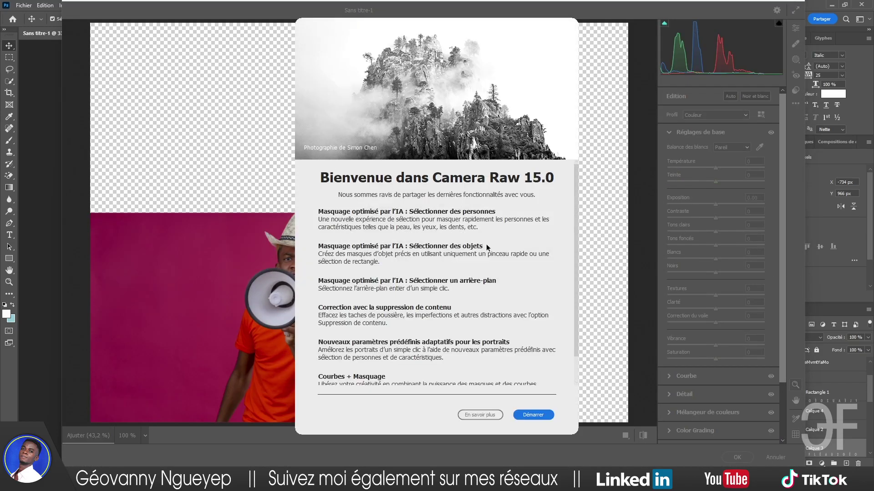
scroll(486, 248, "down", 1)
left_click(534, 415)
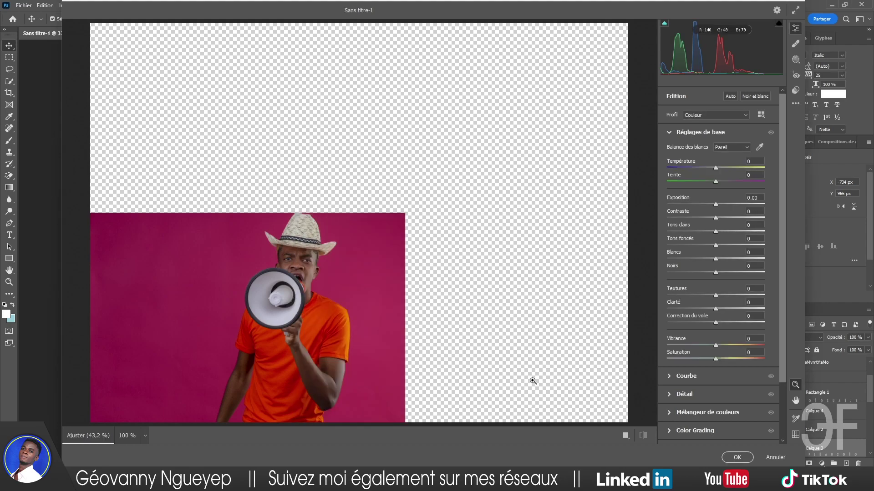
left_click(668, 133)
left_click(671, 169)
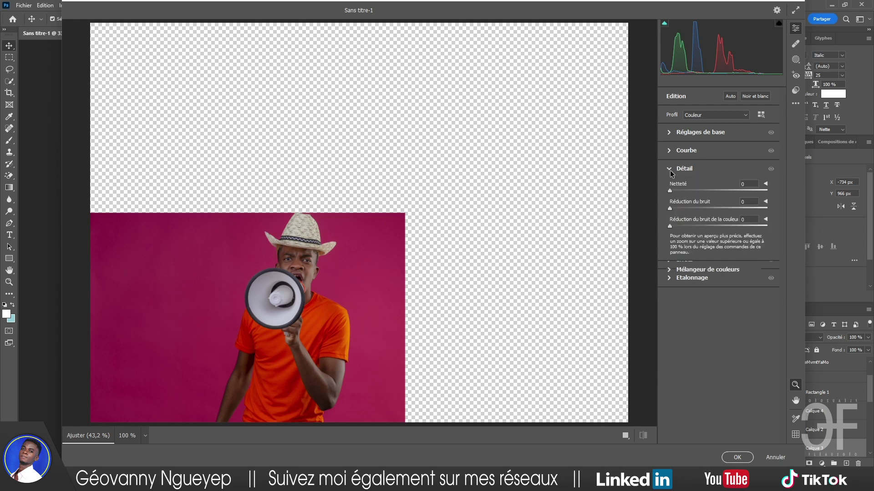
left_click_drag(669, 191, 704, 191)
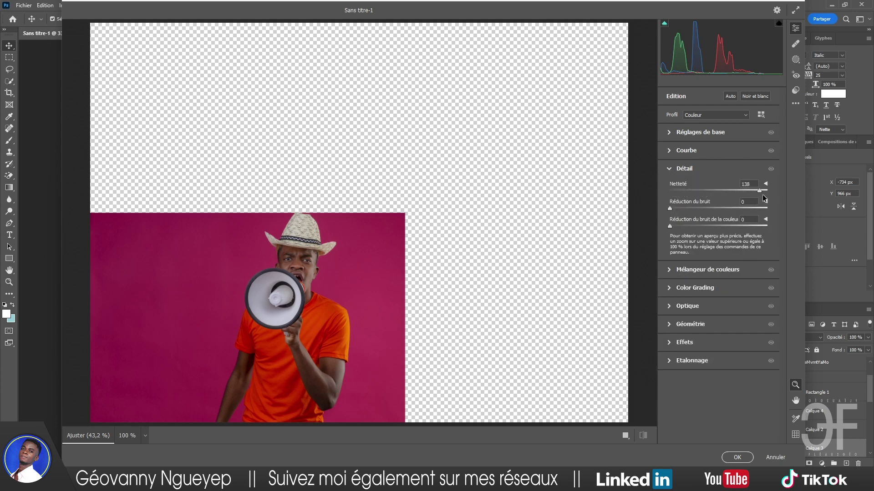
left_click(707, 191)
left_click_drag(724, 196, 739, 196)
left_click_drag(738, 195, 736, 193)
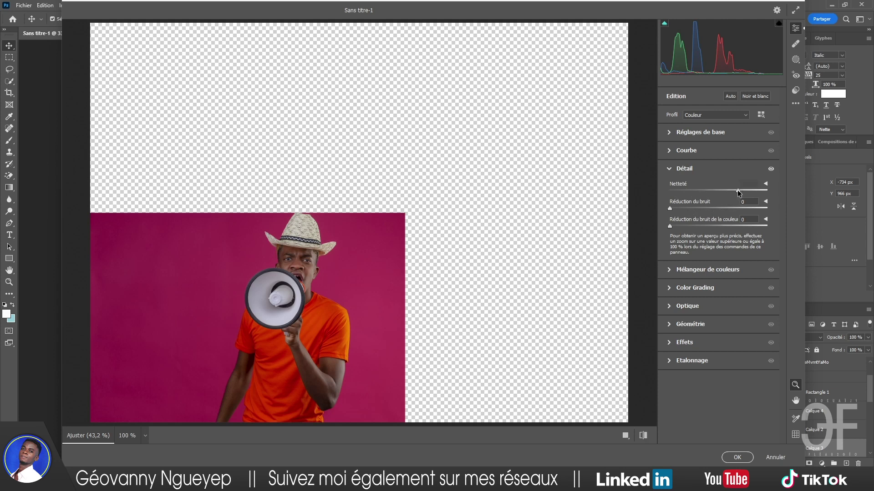
Set exposure to +0.50 and contrast to +100, then apply the Camera Raw edits.
left_click(672, 169)
left_click(672, 133)
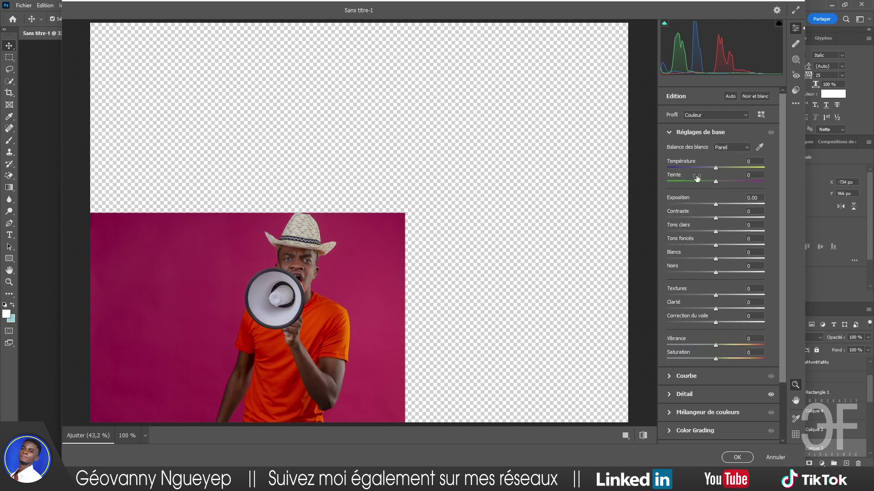
mouse_move(715, 221)
left_mouse_down()
mouse_move(749, 221)
mouse_move(710, 205)
mouse_move(720, 205)
left_mouse_up()
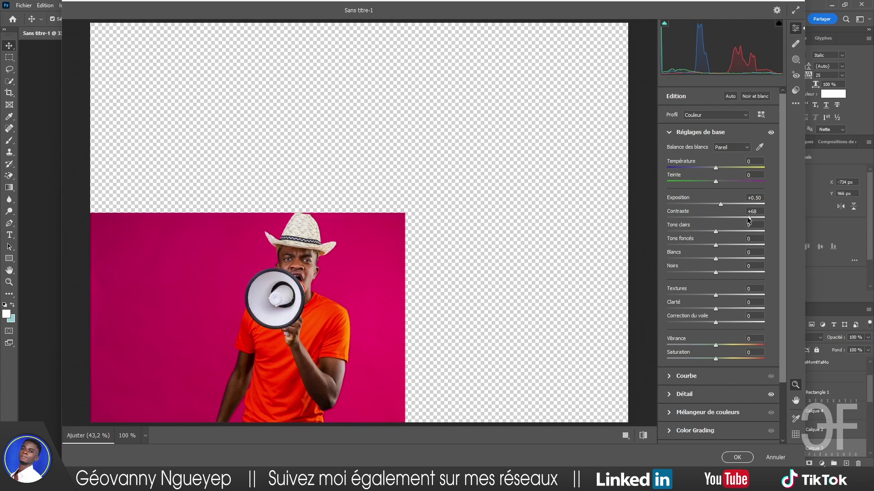
left_click_drag(746, 220, 766, 222)
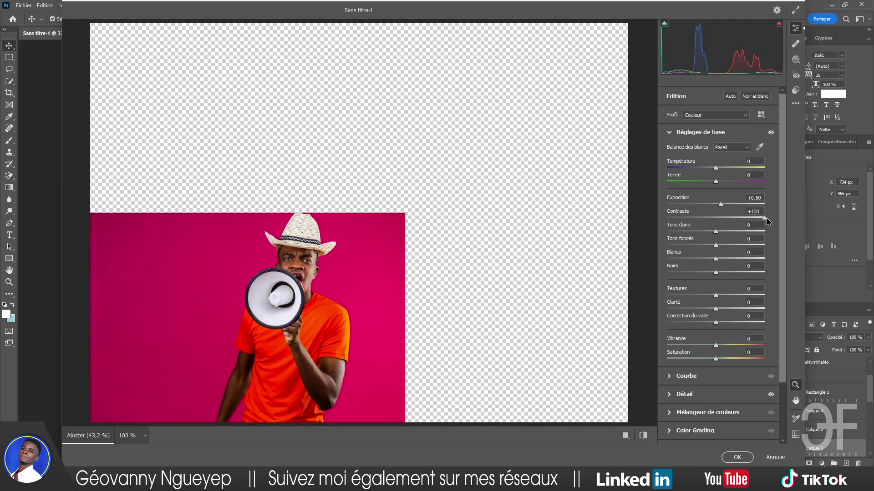
left_click(737, 456)
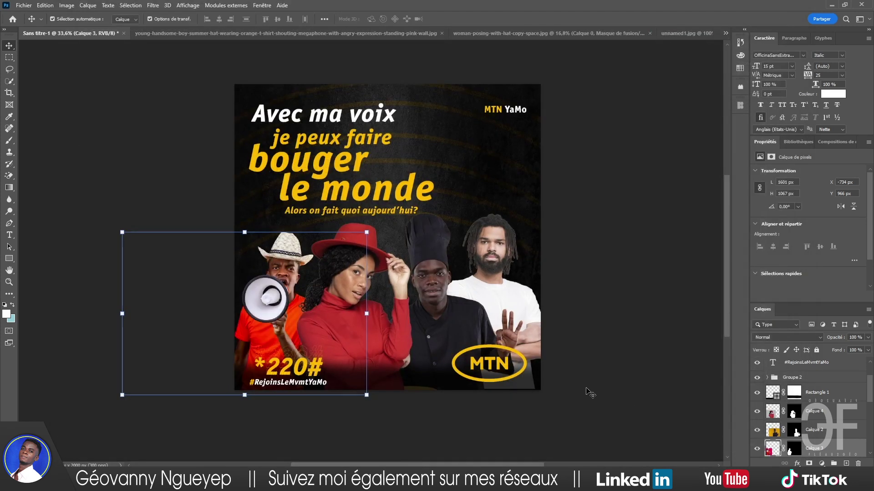
Select the red-hat woman's layer and in Camera Raw set exposure +0.15, contrast +90.
left_click(617, 345)
left_click(370, 334)
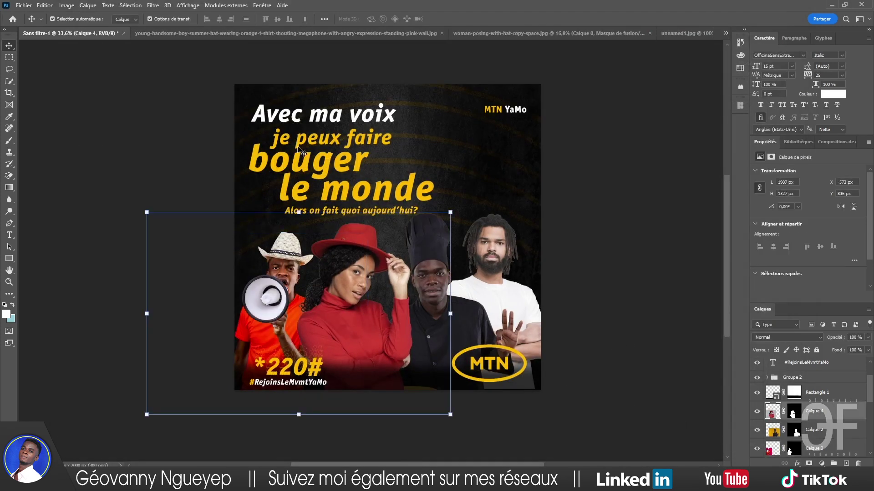
left_click(152, 5)
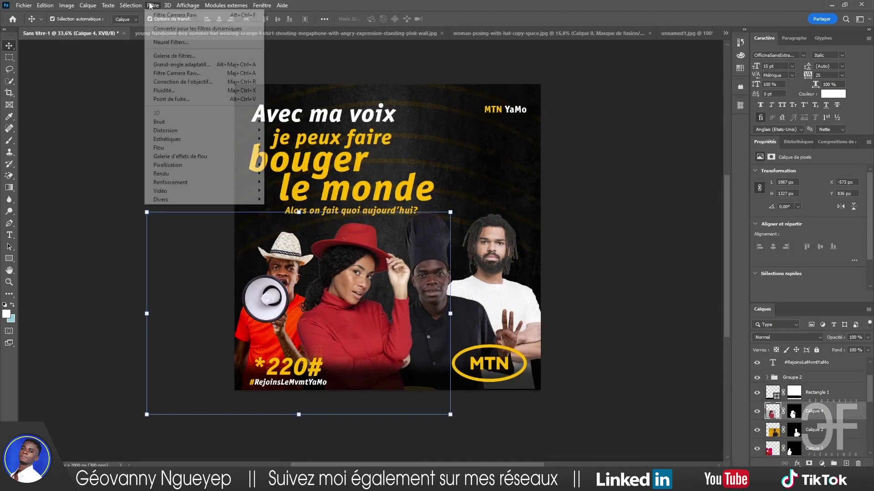
left_click(180, 73)
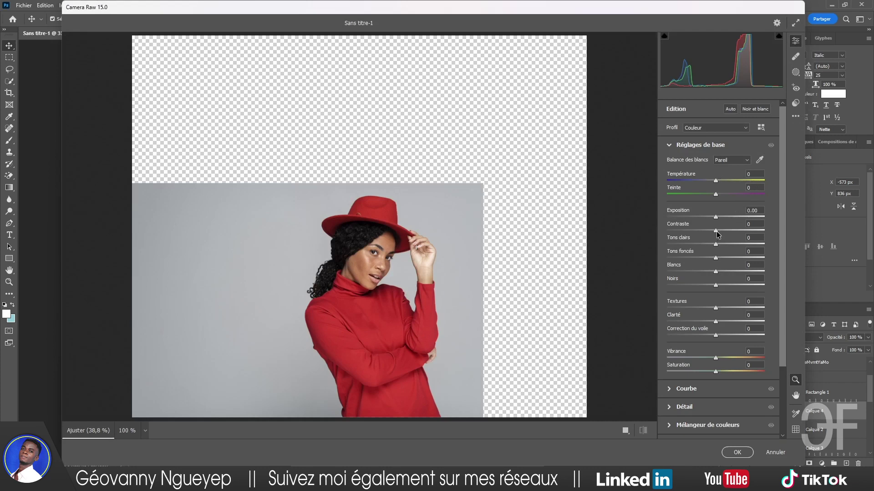
mouse_move(716, 231)
left_mouse_down()
mouse_move(751, 231)
mouse_move(718, 218)
mouse_move(758, 232)
left_mouse_up()
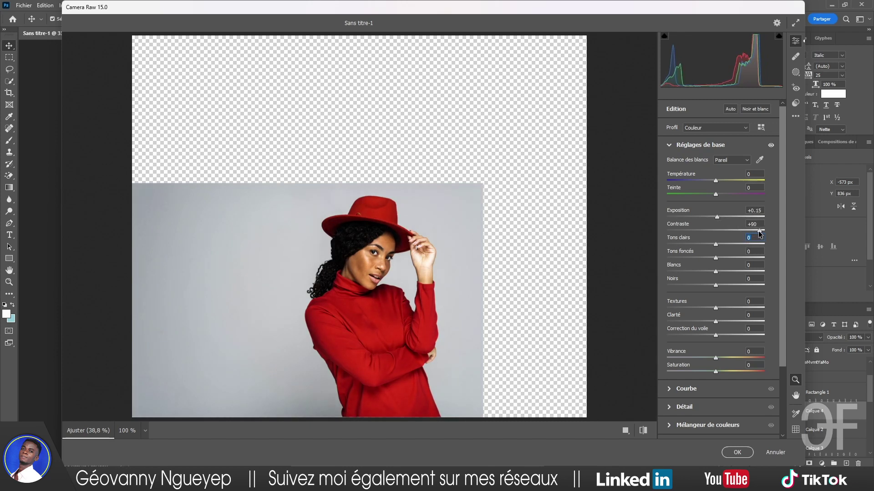
Add light sharpening to the woman's photo and apply the Camera Raw edits.
left_click(668, 145)
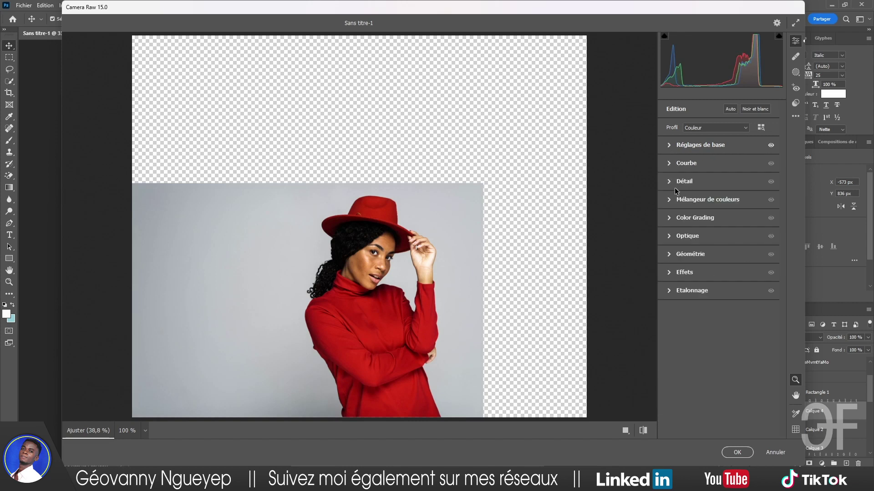
left_click(669, 182)
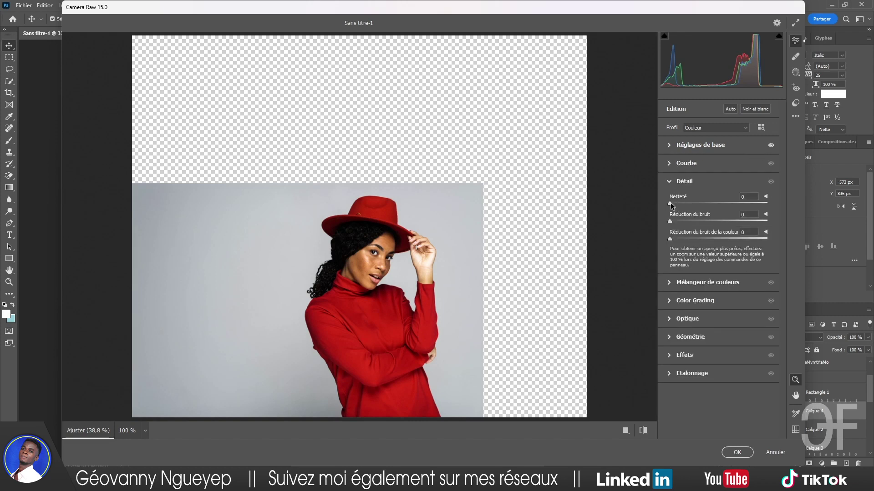
left_click_drag(708, 207, 709, 207)
left_click(735, 453)
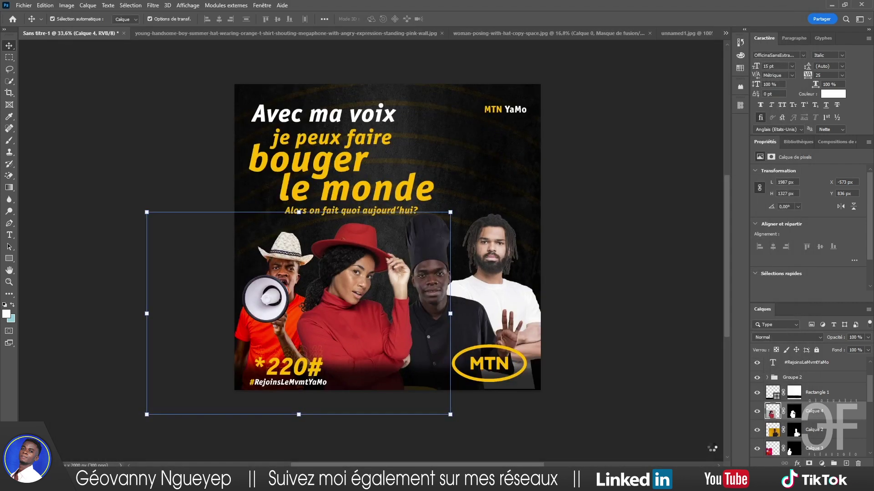
Sharpen the chef's photo and raise its exposure and contrast in Camera Raw.
left_click(443, 320)
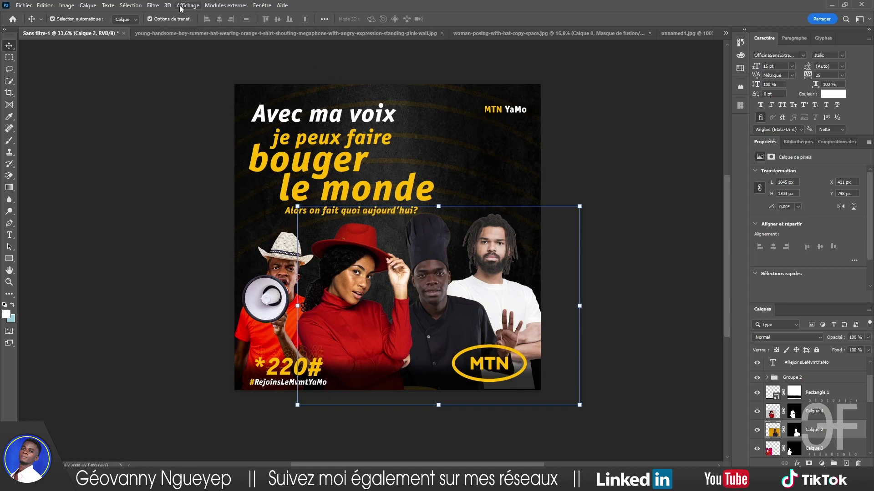
left_click(153, 5)
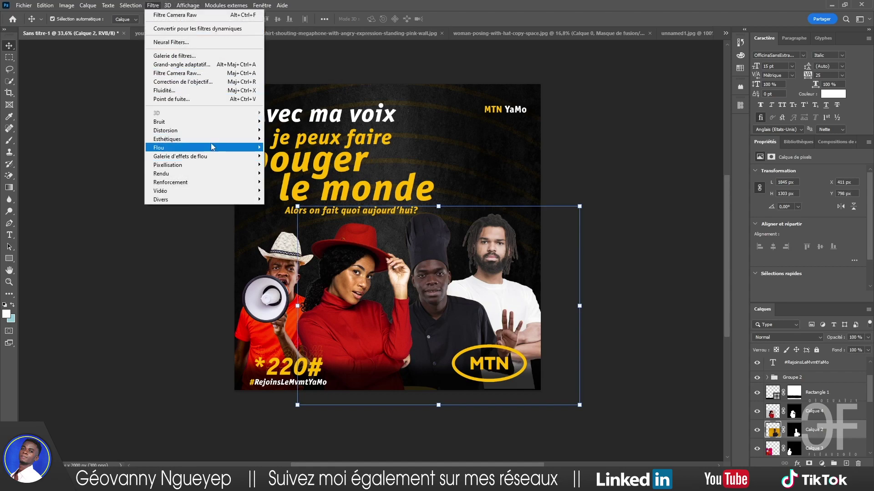
left_click(212, 73)
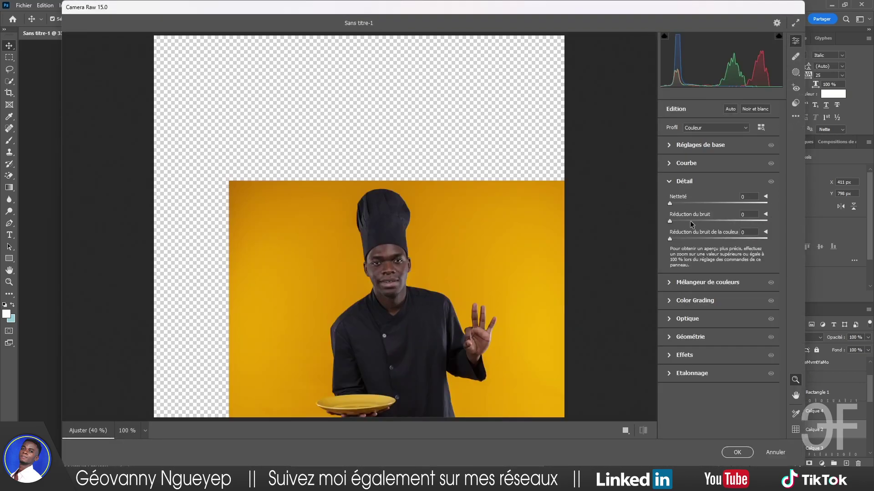
left_click_drag(669, 203, 711, 204)
left_click(672, 182)
left_click(673, 144)
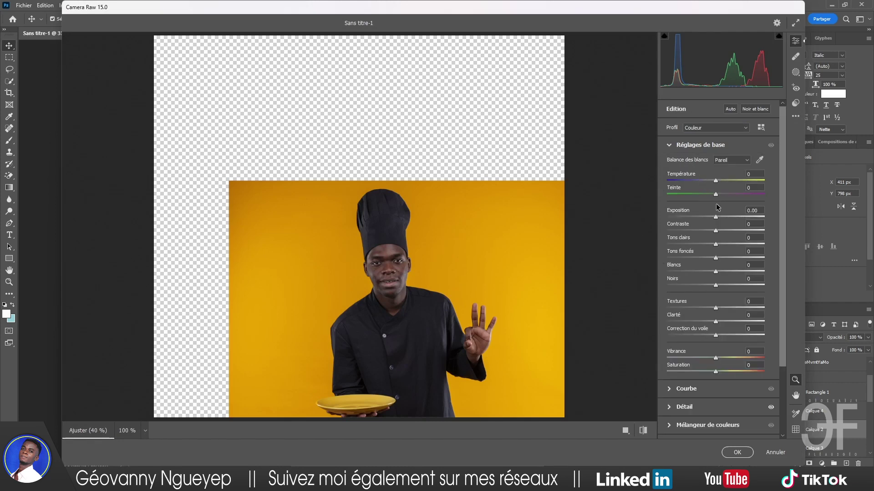
mouse_move(715, 231)
left_mouse_down()
mouse_move(755, 232)
mouse_move(721, 217)
left_mouse_up()
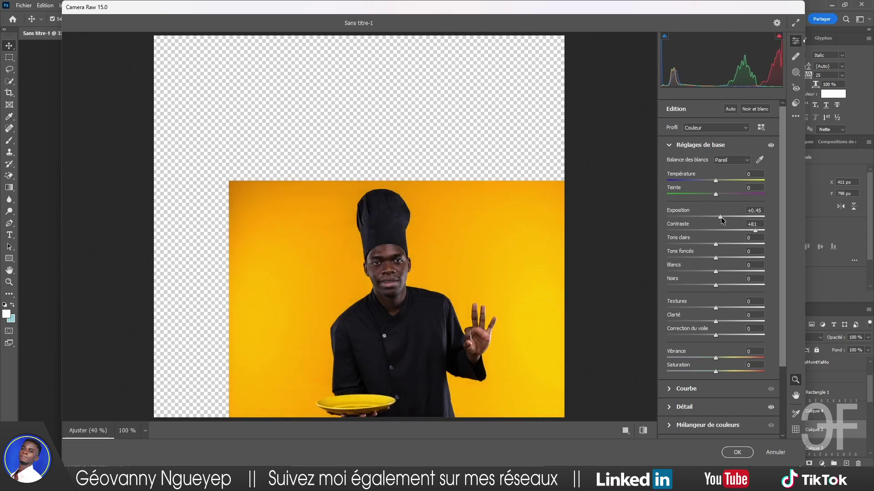
left_click(737, 452)
left_click(664, 287)
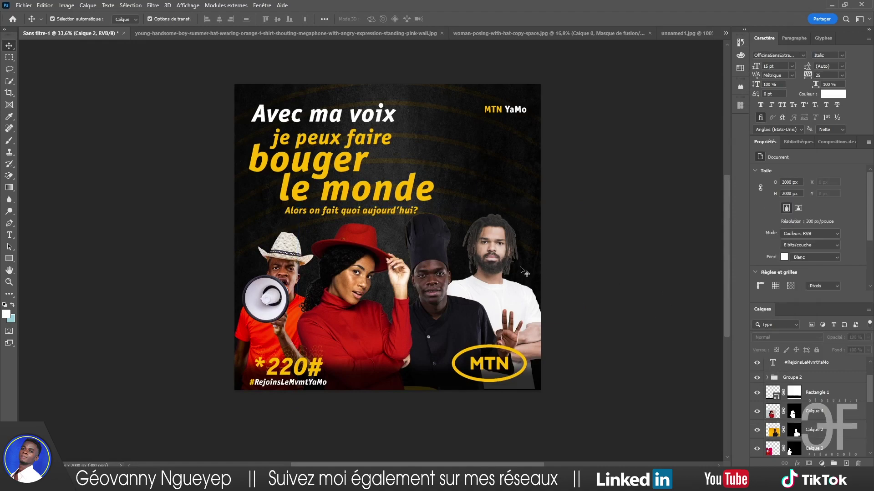
Give the man-in-white photo Camera Raw contrast +100 and sharpening around 97.
left_click(498, 275)
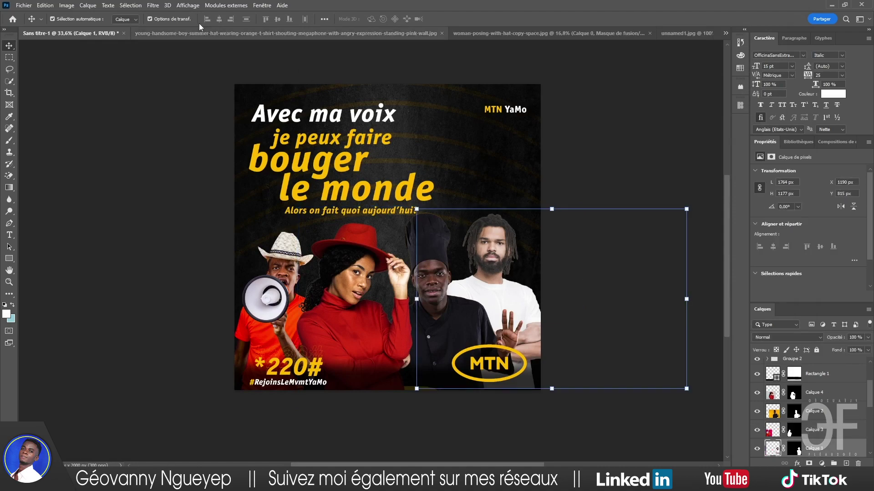
left_click(153, 5)
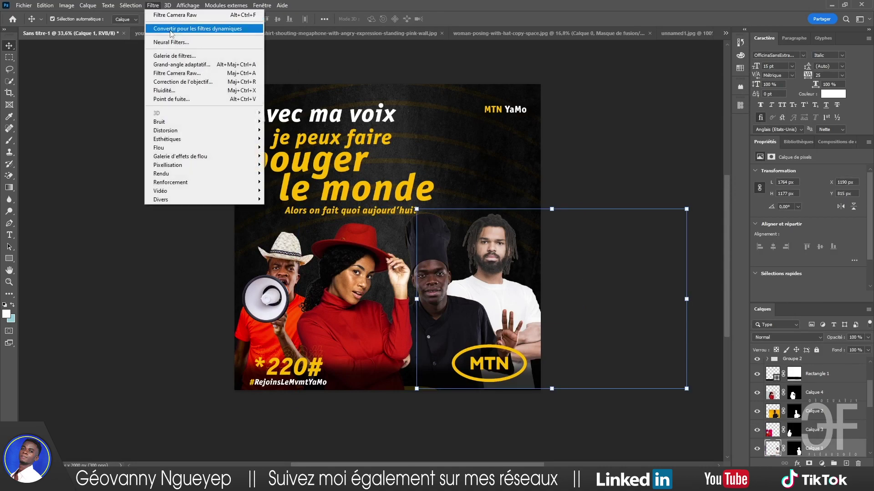
left_click(177, 75)
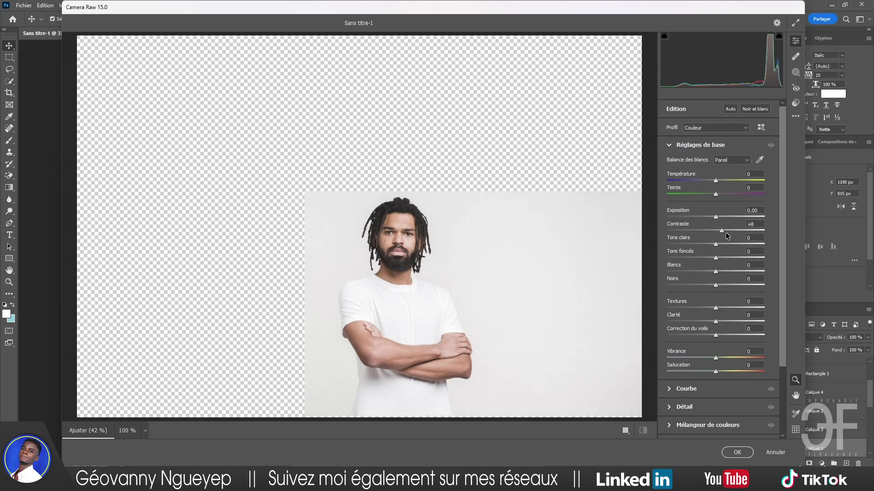
left_click_drag(726, 235, 765, 234)
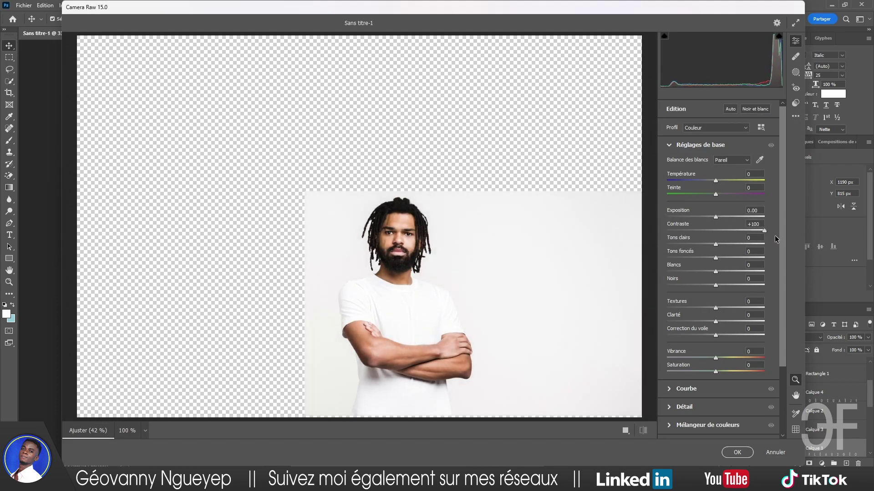
left_click(670, 145)
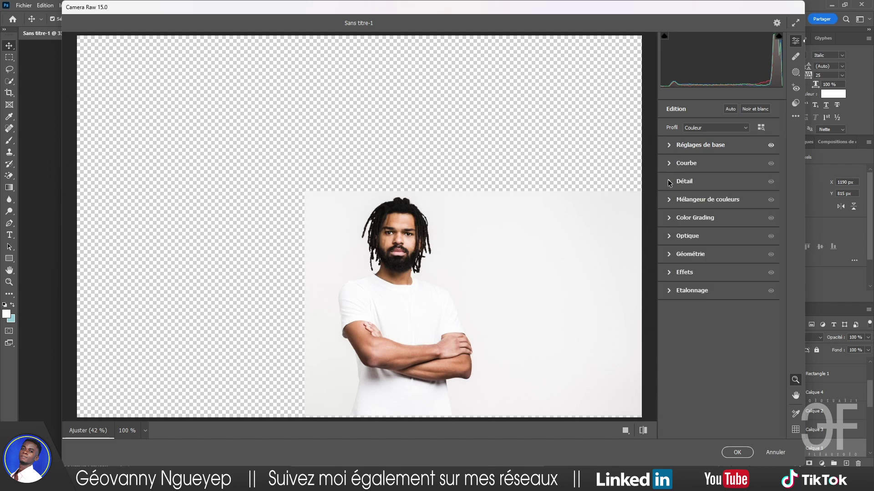
left_click(669, 182)
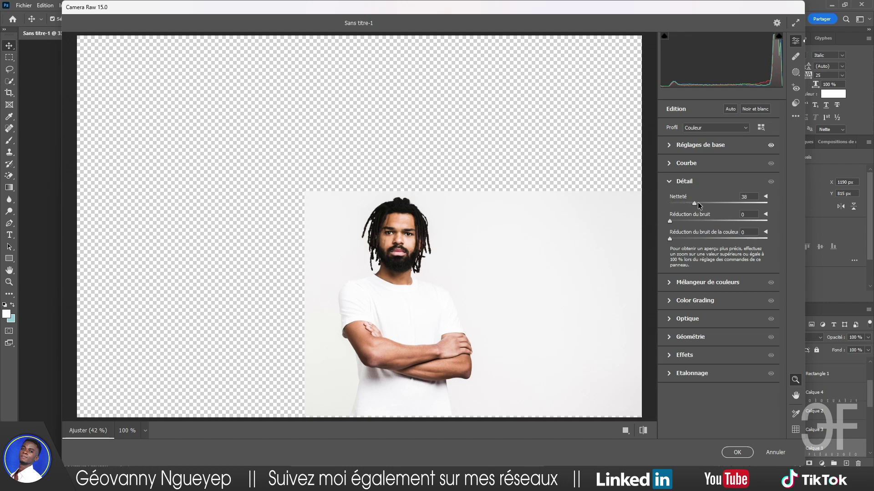
left_click_drag(696, 203, 706, 203)
left_click(737, 452)
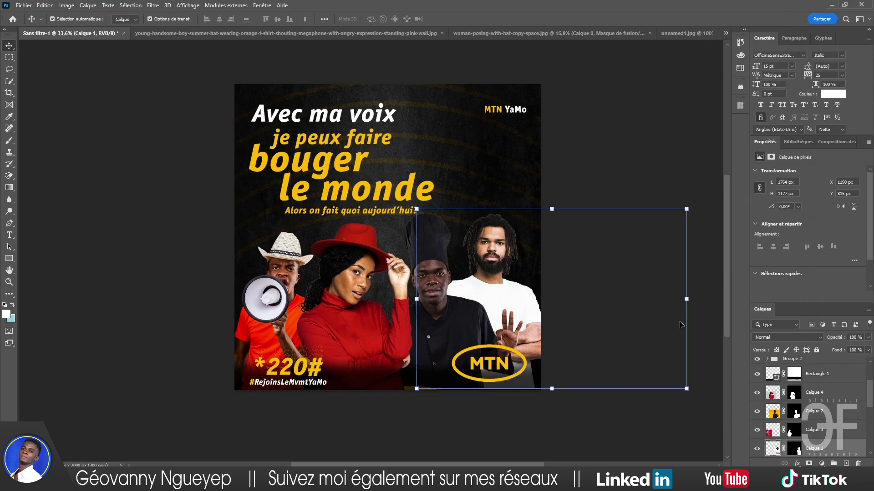
scroll(835, 431, "down", 3)
left_click(672, 178)
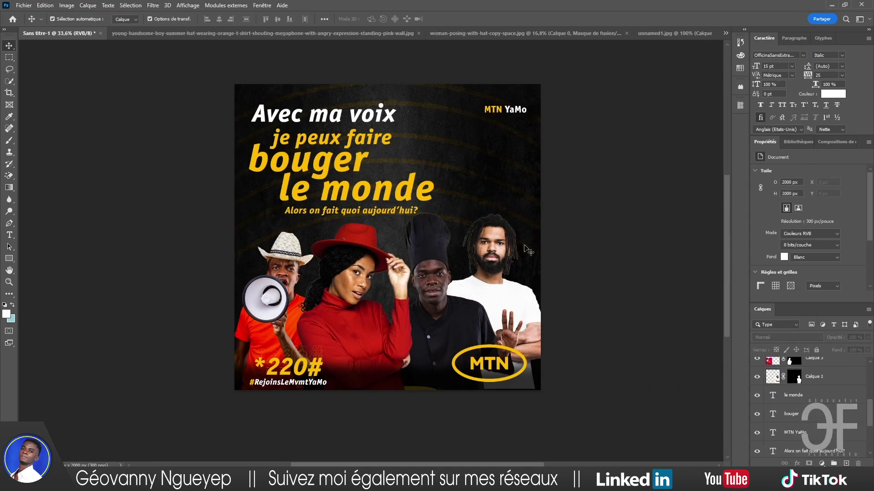
scroll(479, 250, "up", 2)
scroll(478, 259, "up", 2)
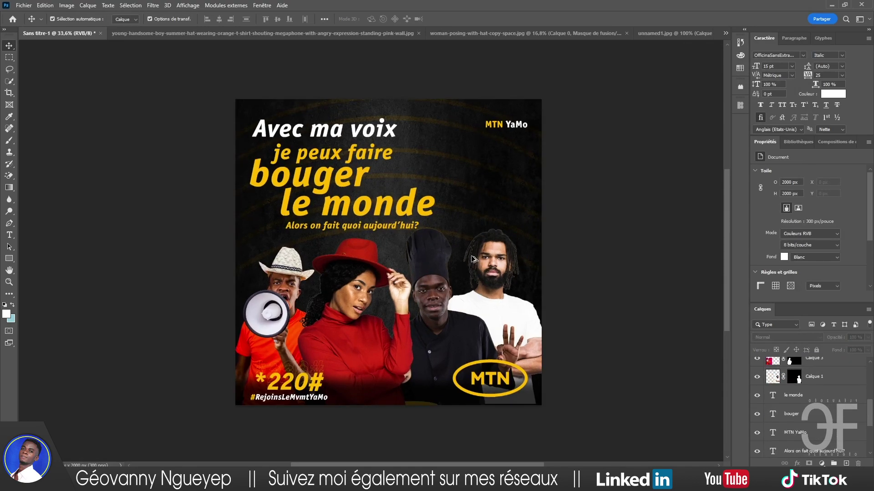
key("ctrl")
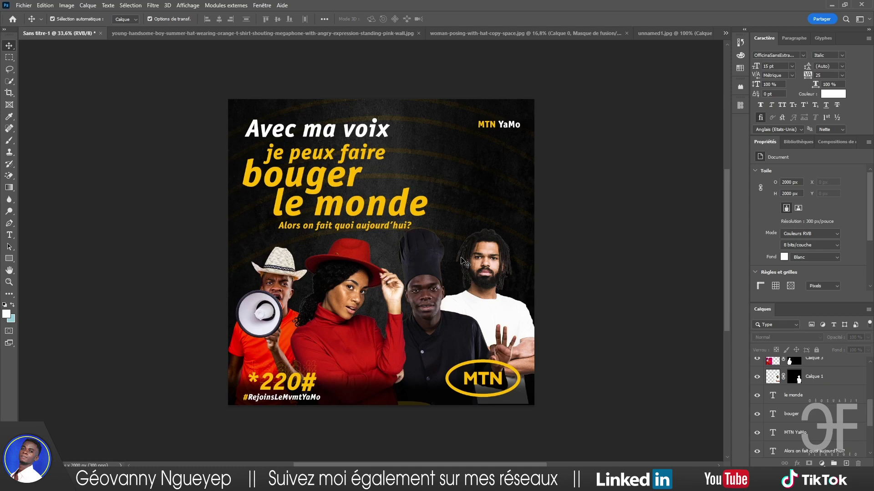
Unlock the background texture group Groupe 1 and set its opacity to 49%.
scroll(840, 417, "down", 2)
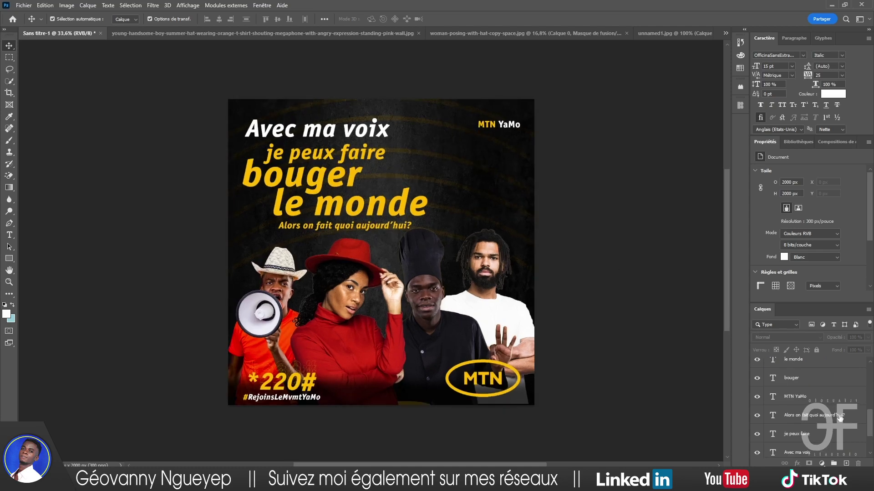
scroll(839, 418, "down", 3)
left_click(805, 416)
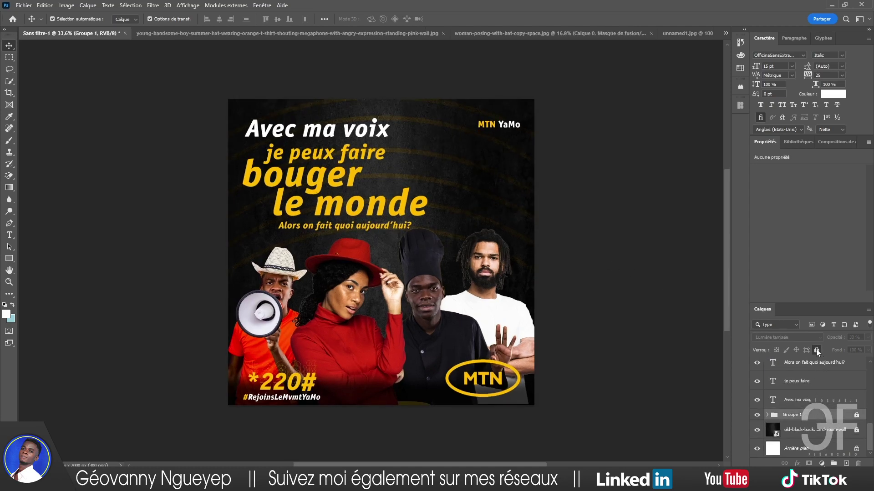
left_click(817, 351)
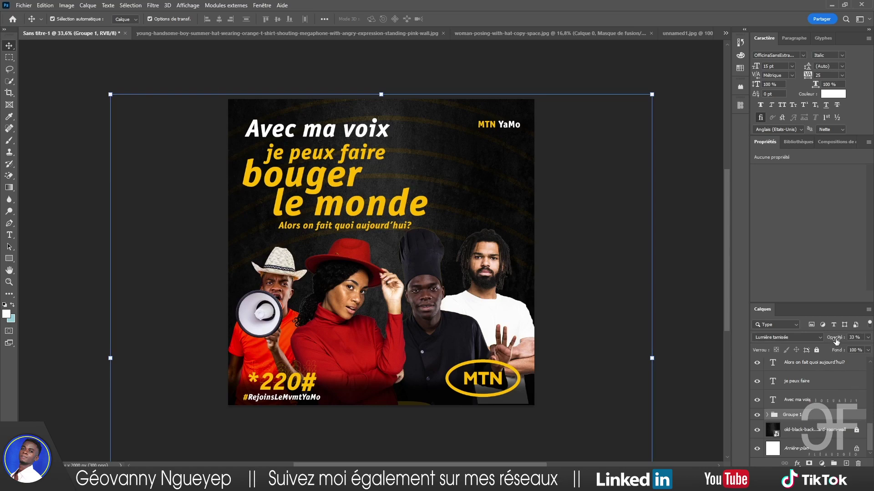
left_click_drag(836, 341, 842, 341)
Stretch the background texture group to about 112% width.
left_click(653, 358)
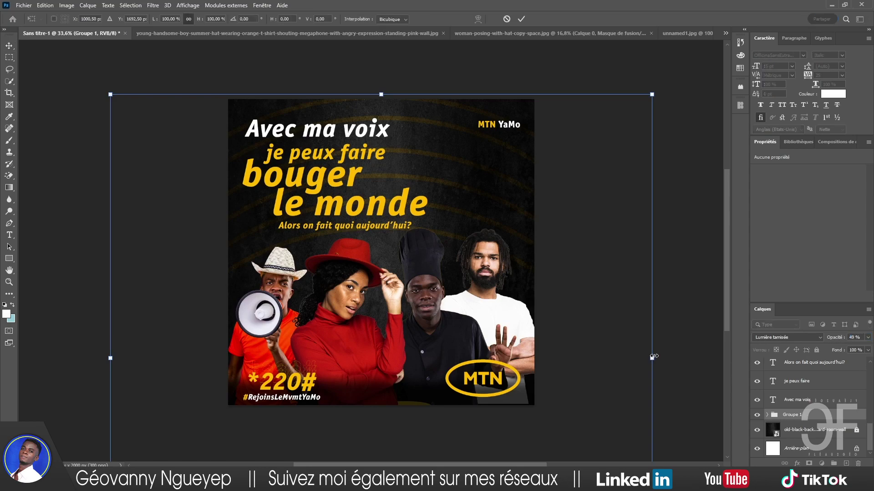
left_click_drag(653, 358, 686, 359)
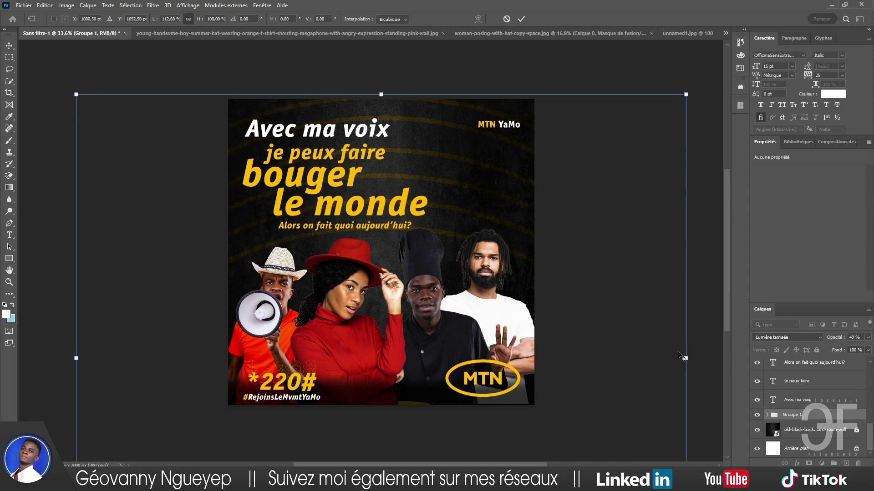
left_click(521, 19)
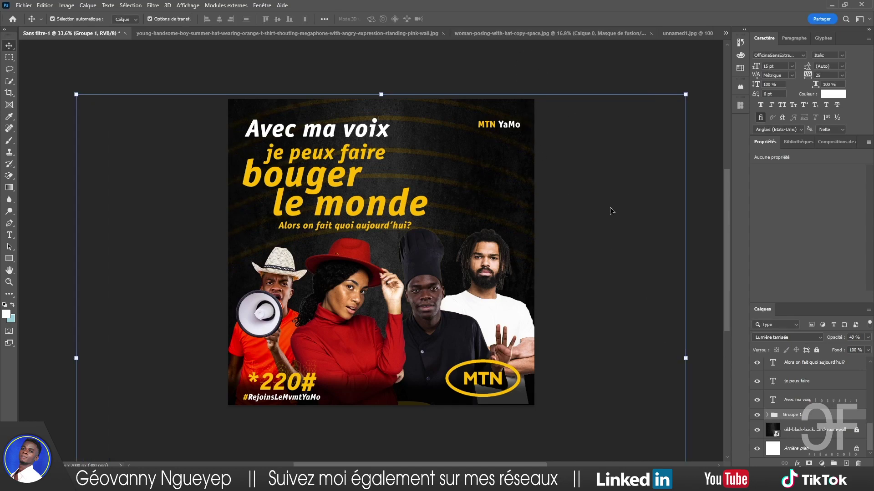
scroll(602, 202, "down", 1)
scroll(609, 212, "down", 1)
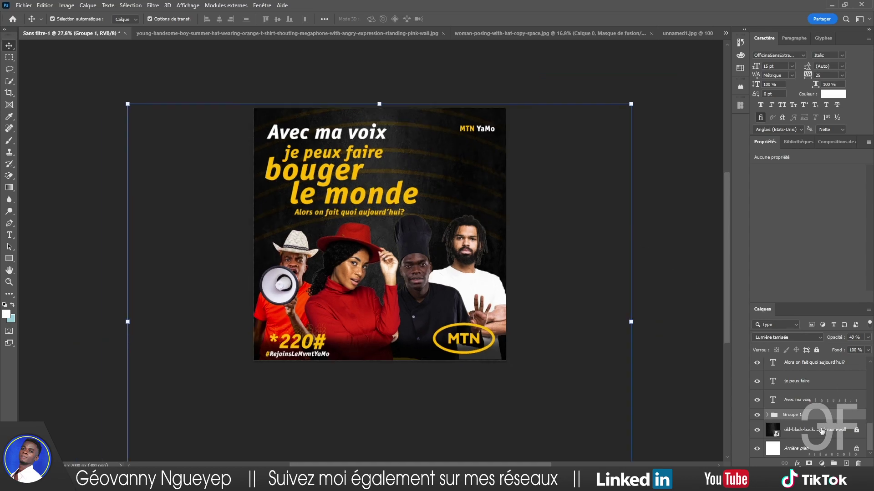
Add a Hue/Saturation layer clipped to Groupe 1 with saturation -40 and lightness -1.
left_click(821, 464)
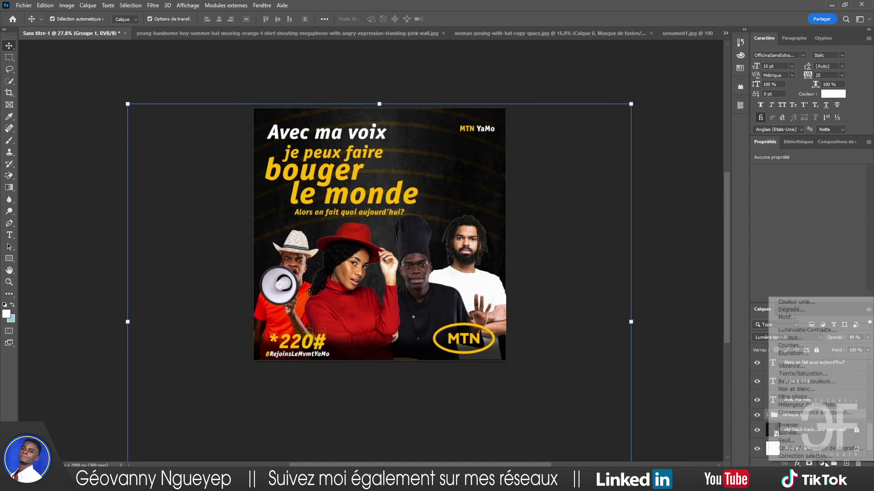
left_click(808, 374)
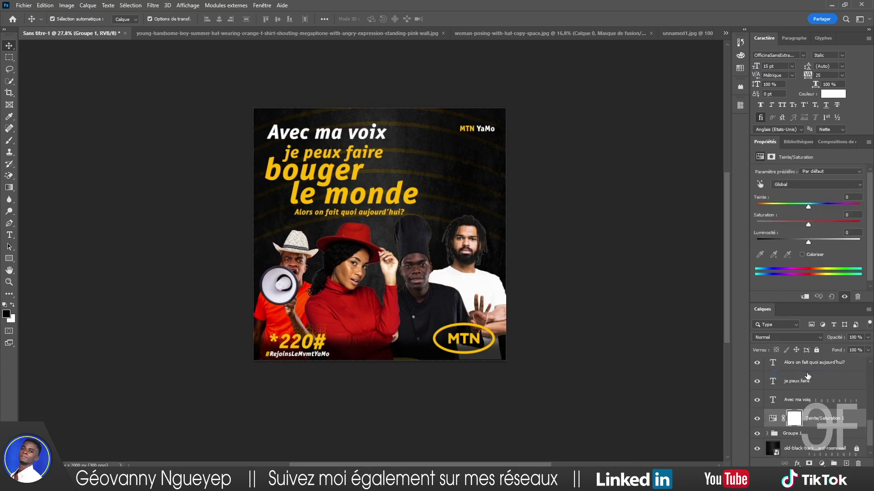
left_click(803, 298)
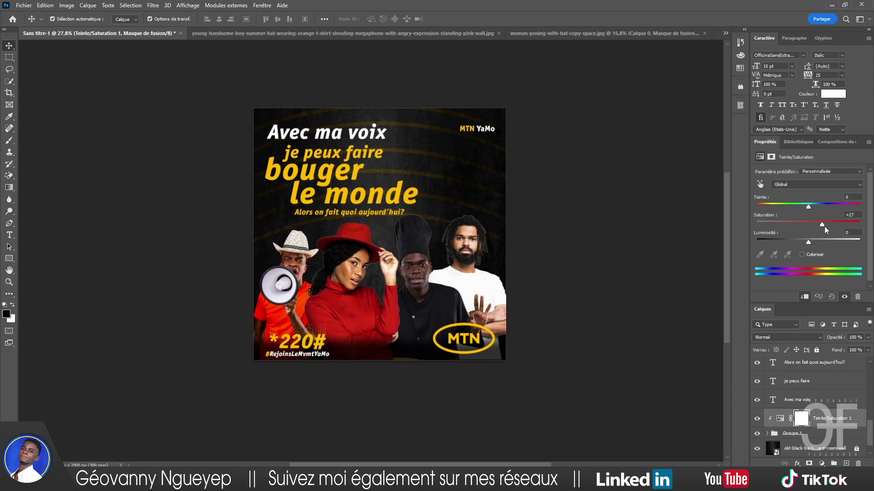
left_click_drag(827, 224, 791, 225)
left_click_drag(808, 243, 801, 243)
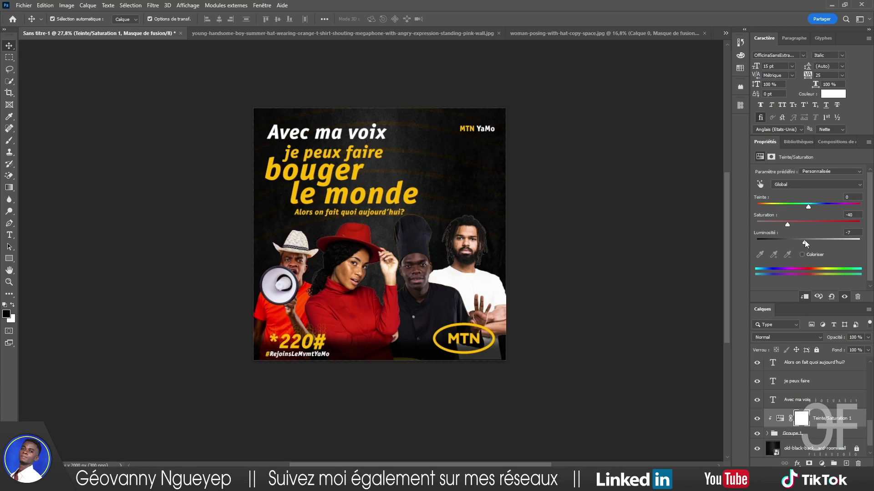
left_click_drag(804, 241, 808, 240)
scroll(823, 437, "down", 1)
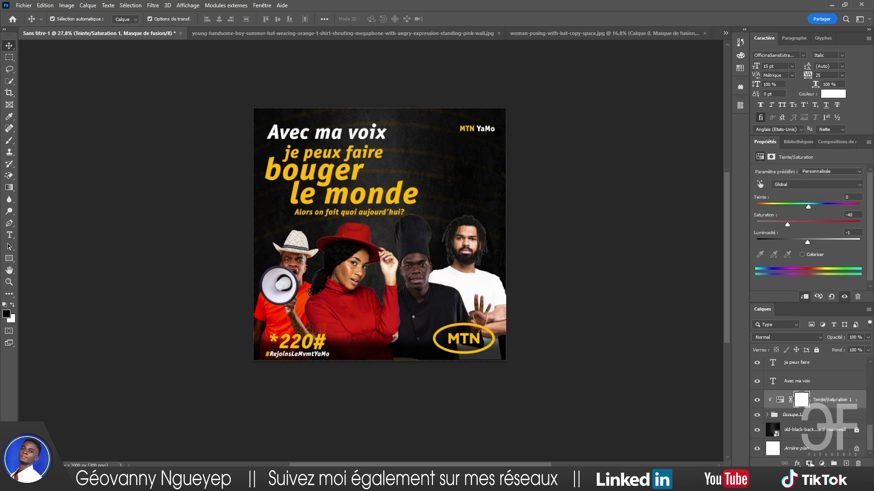
left_click(822, 464)
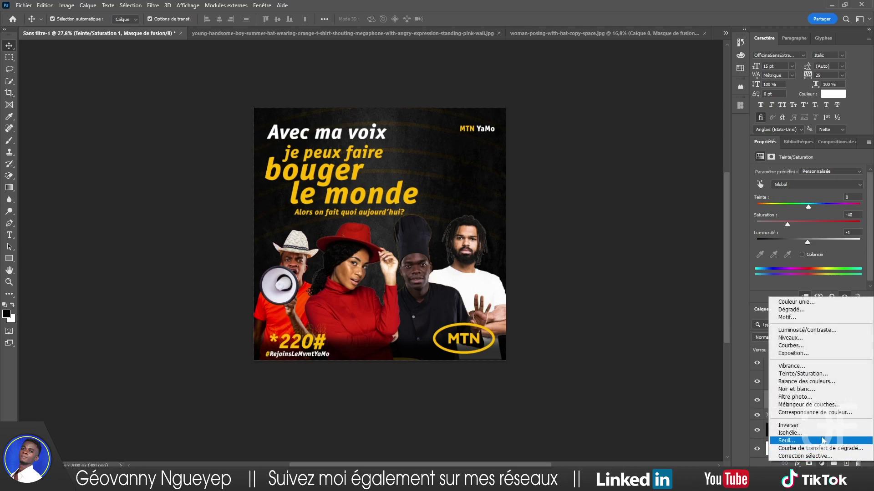
Add a clipped Curves S-curve to the background texture and raise Groupe 1 to 74% opacity.
left_click(813, 349)
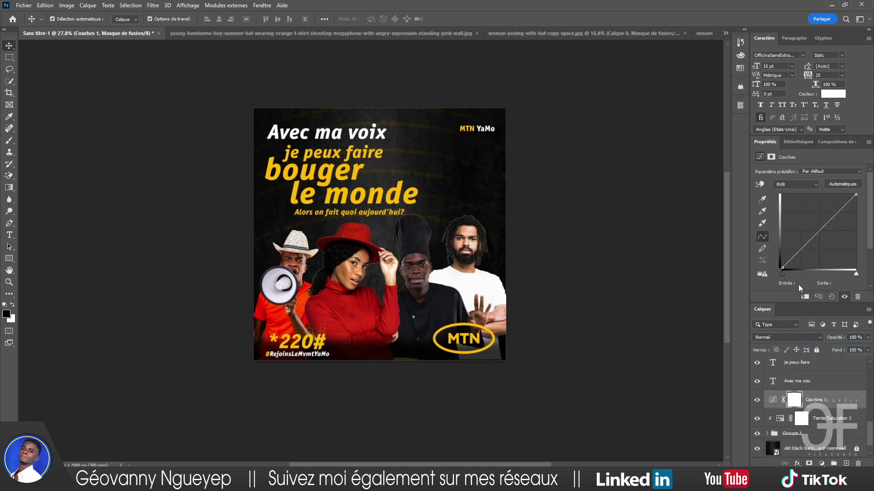
left_click_drag(812, 235, 809, 234)
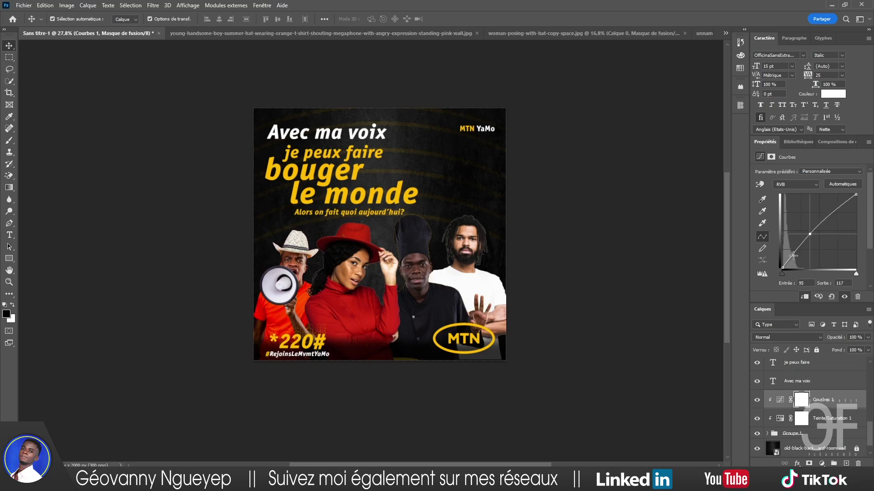
left_click_drag(793, 256, 786, 262)
left_click_drag(848, 202, 849, 204)
left_click(815, 433)
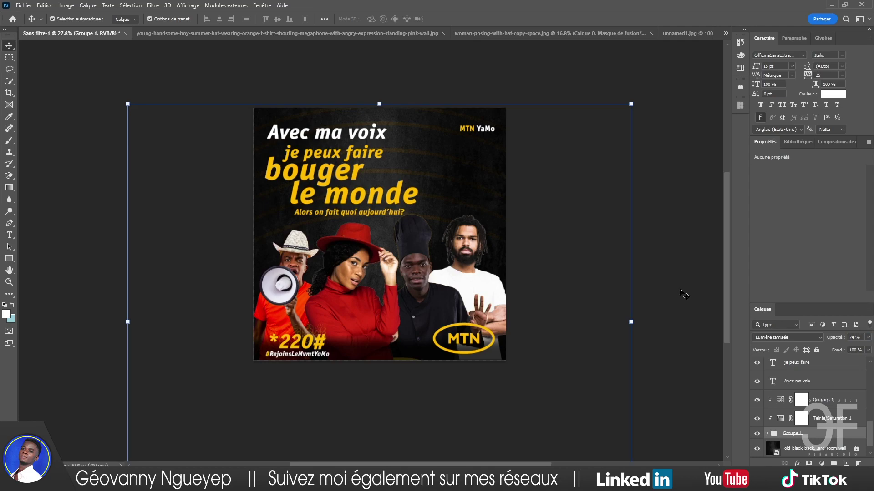
Lock Groupe 1 against further edits.
left_click(810, 348)
left_click(677, 308)
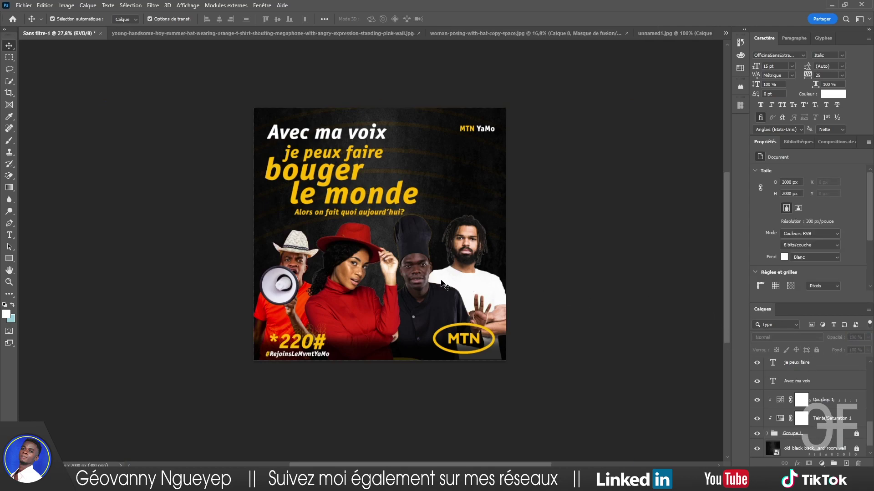
scroll(422, 288, "down", 1)
scroll(422, 288, "up", 1)
scroll(419, 286, "up", 1)
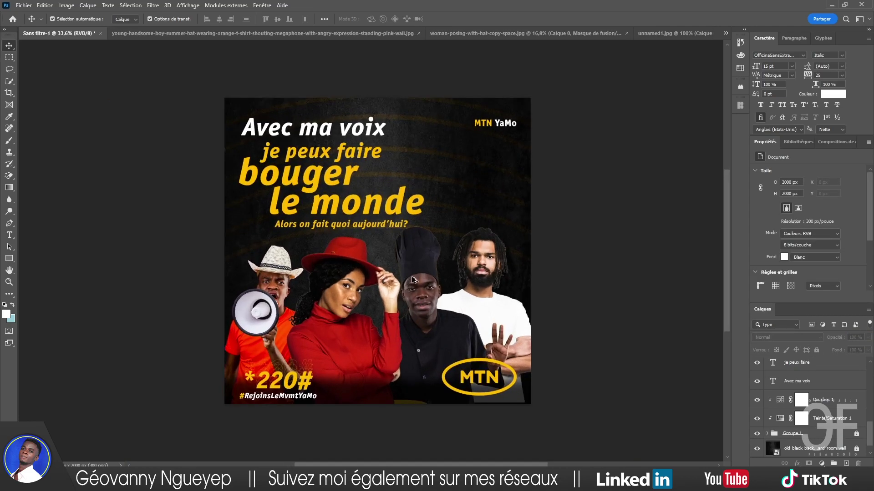
scroll(417, 282, "up", 1)
scroll(415, 281, "down", 1)
scroll(415, 284, "up", 1)
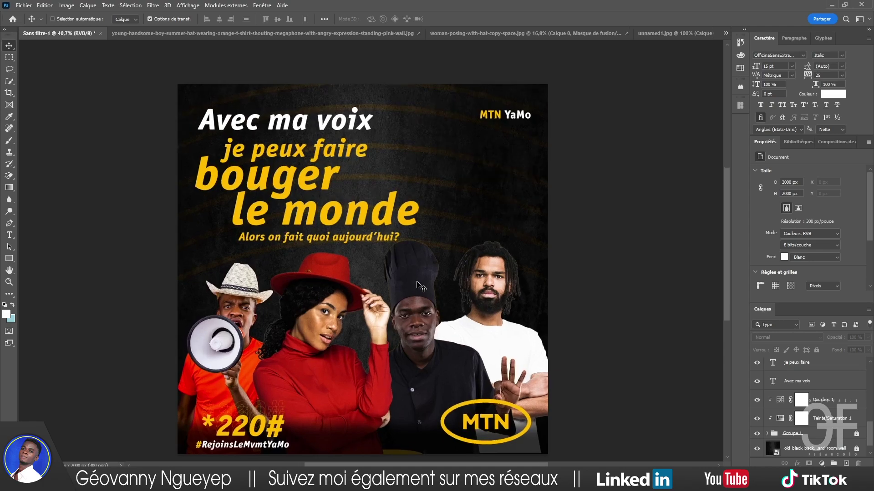
scroll(415, 292, "up", 1)
scroll(410, 296, "down", 2)
scroll(387, 305, "down", 1)
Nudge the red-hat woman's photo (Calque 4) about 35 px to the right.
left_click(334, 322)
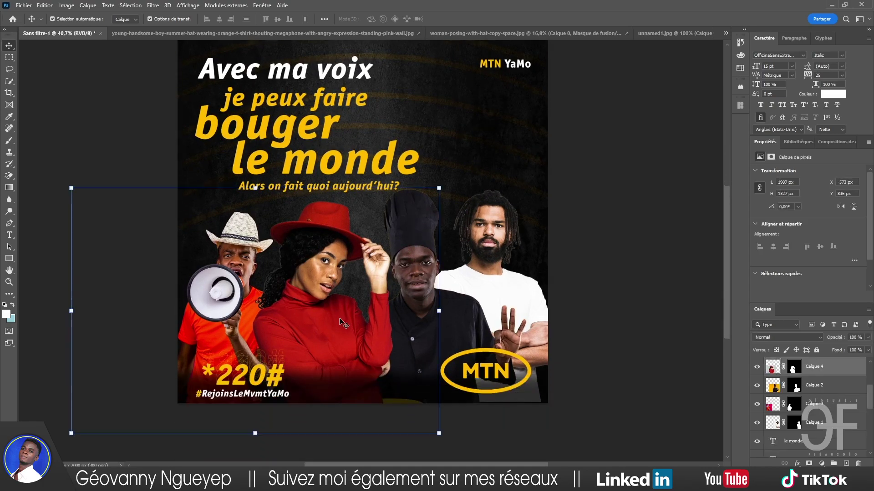
left_click_drag(335, 322, 341, 318)
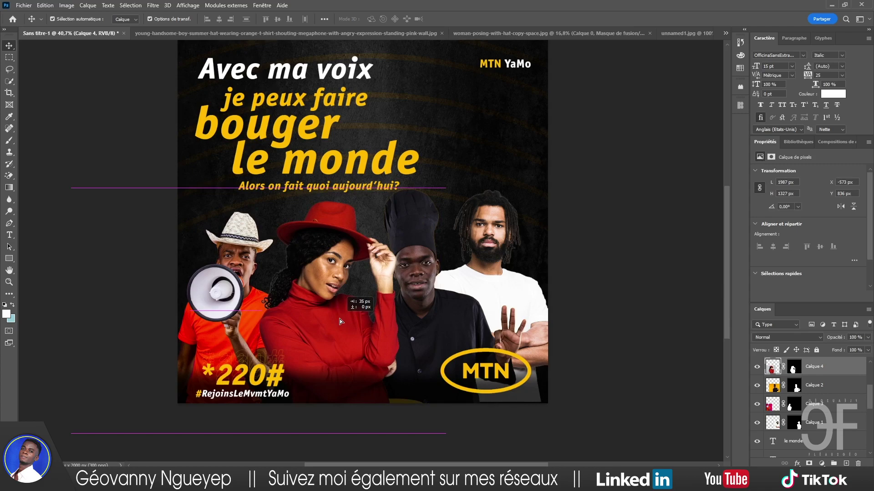
left_click(585, 273)
scroll(402, 311, "down", 2)
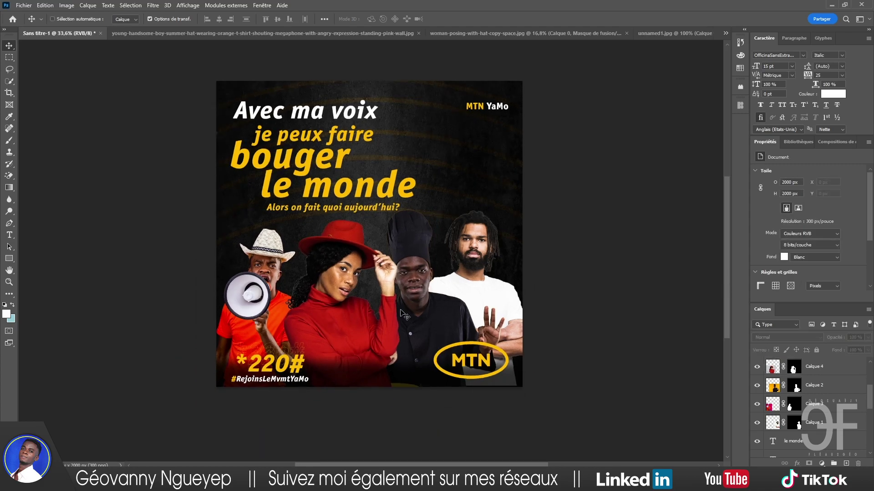
scroll(403, 314, "left", 2)
scroll(418, 312, "up", 2)
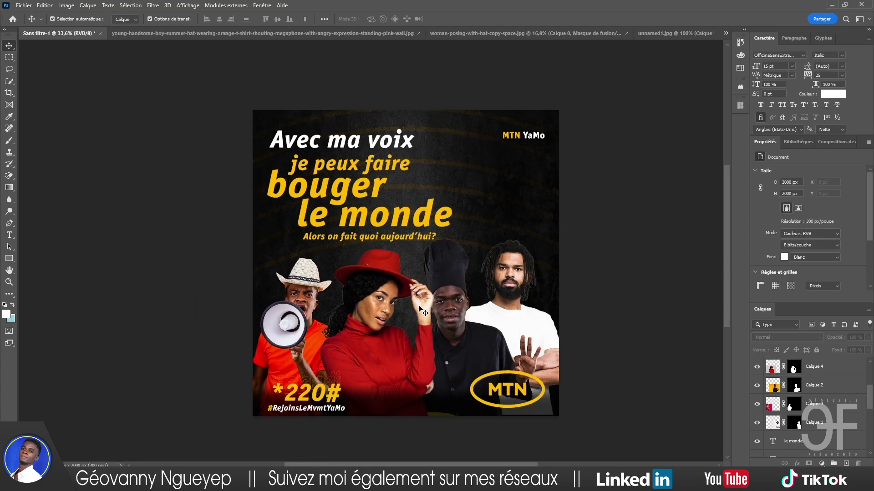
scroll(421, 311, "down", 2)
scroll(423, 311, "right", 2)
scroll(425, 311, "up", 2)
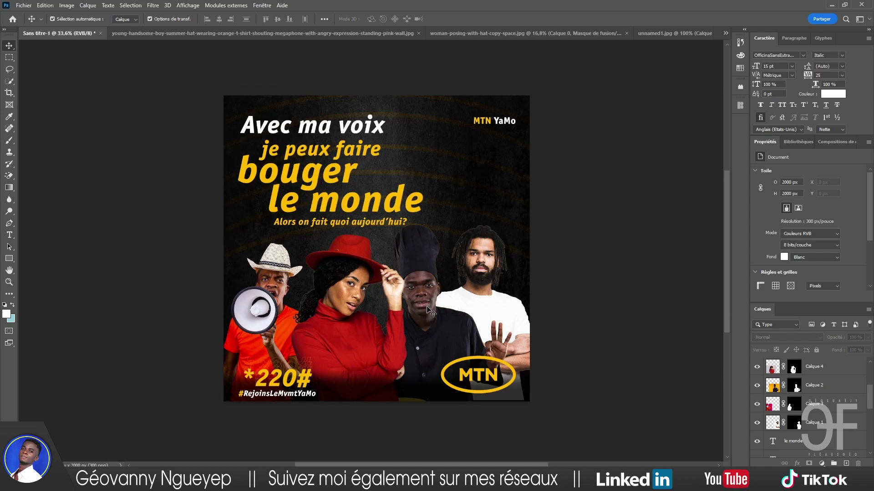
Set up a legacy Save for Web export as JPEG at Maximum quality.
left_click(29, 3)
mouse_move(41, 164)
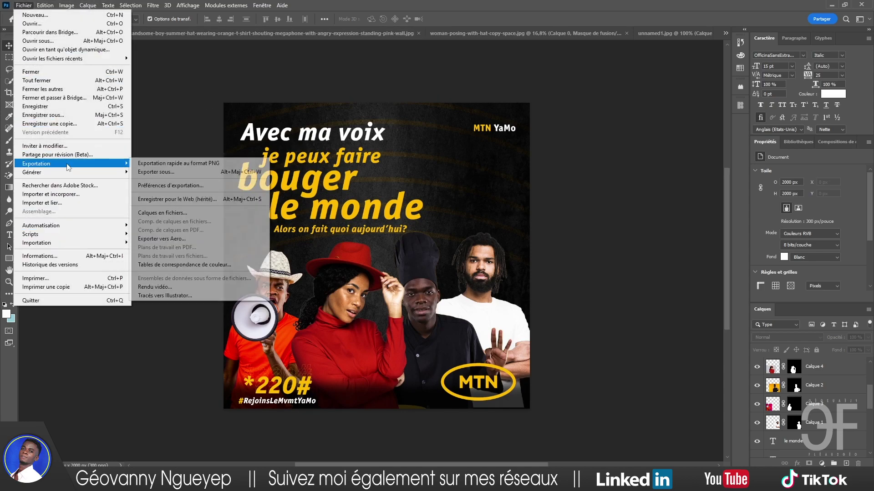
left_click(156, 200)
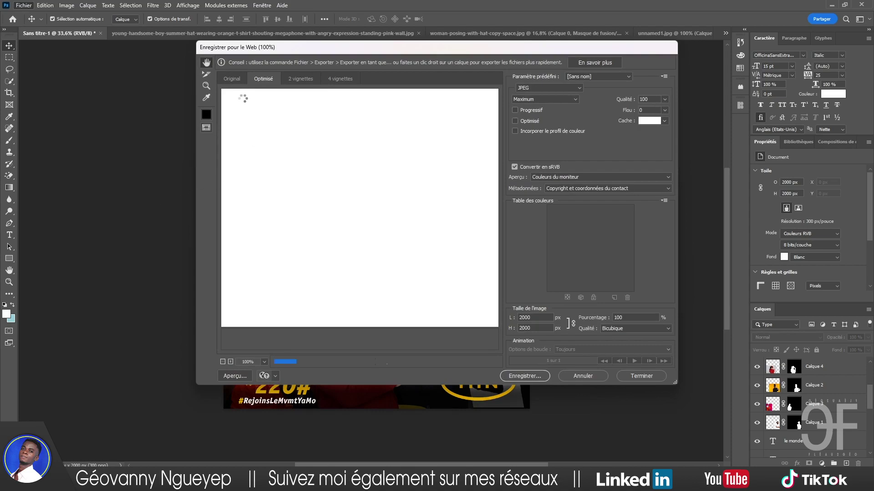
left_click(231, 79)
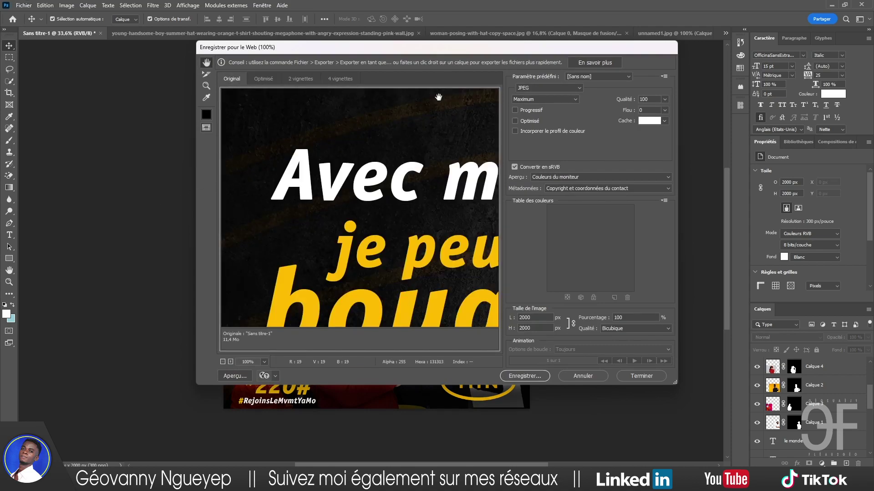
left_click(533, 375)
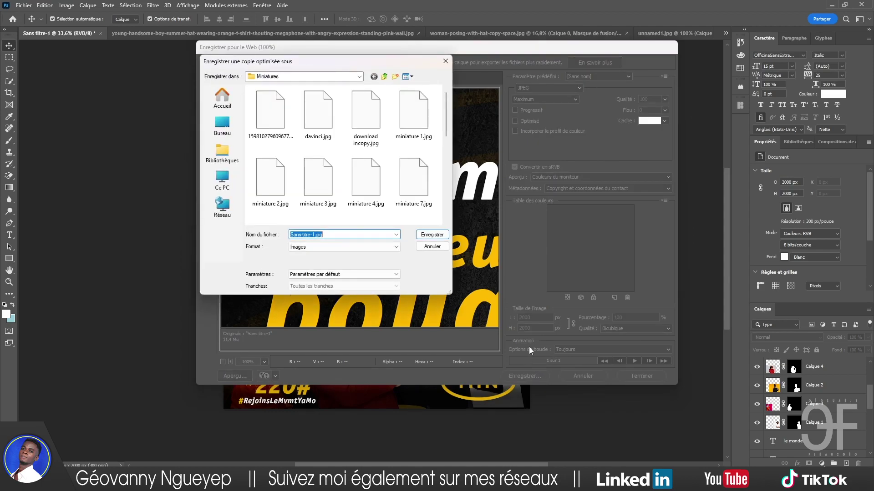
Save the JPEG as MTN in the Images folder and accept the filename warning.
left_click(223, 128)
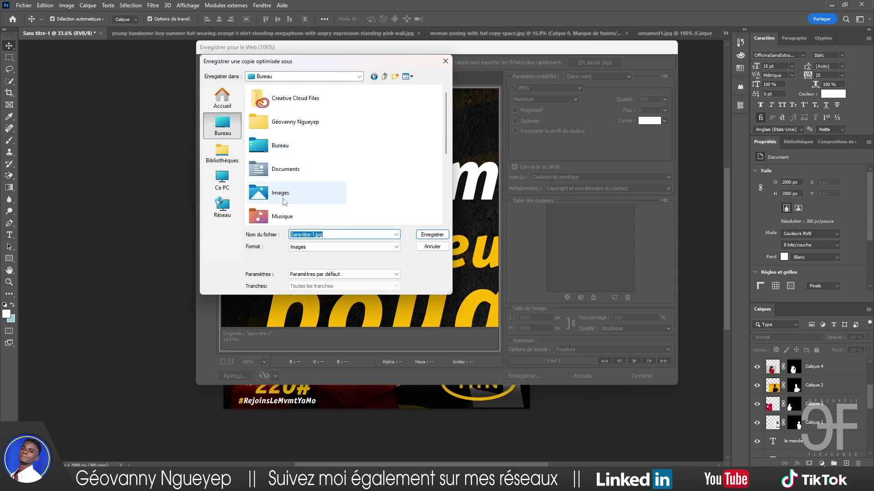
double_click(275, 193)
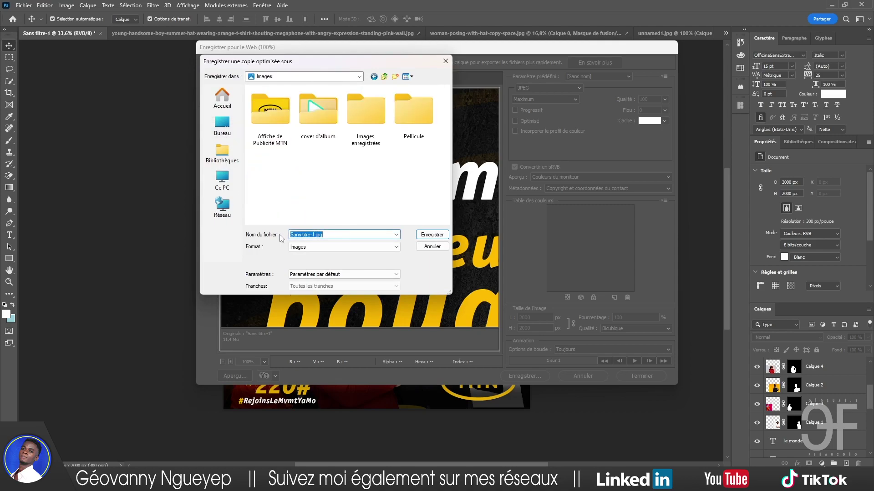
type("MTN")
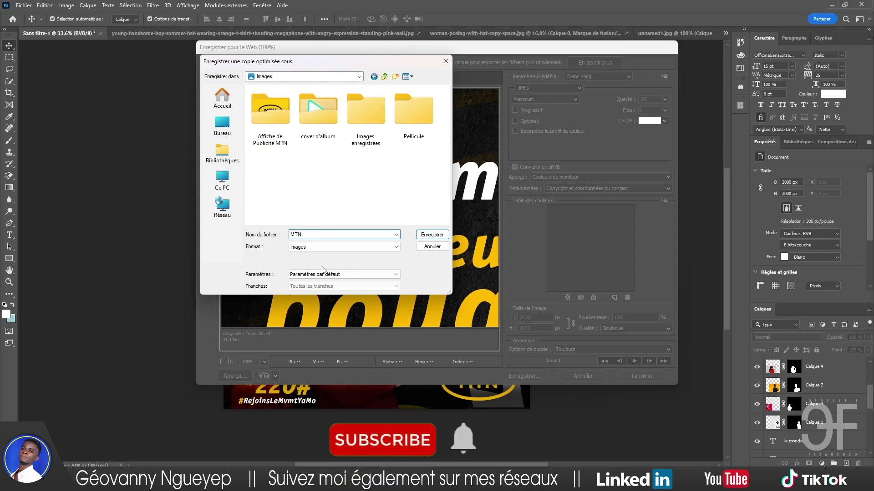
left_click(432, 235)
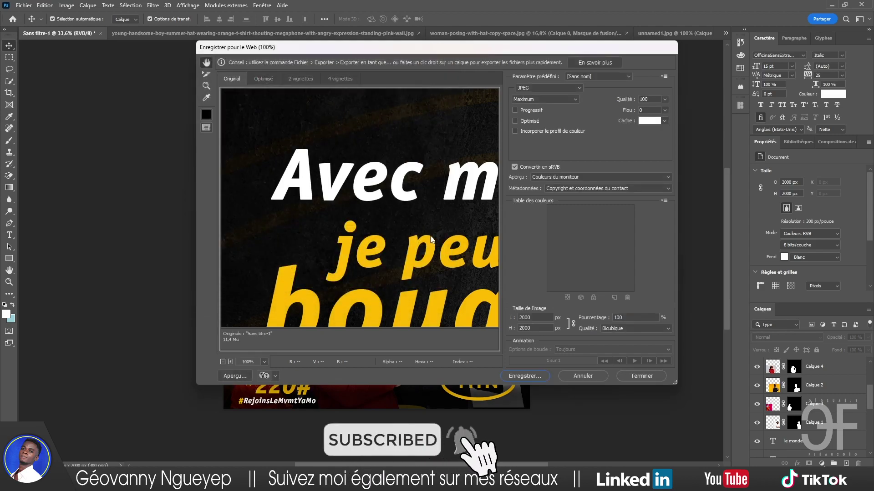
left_click(458, 196)
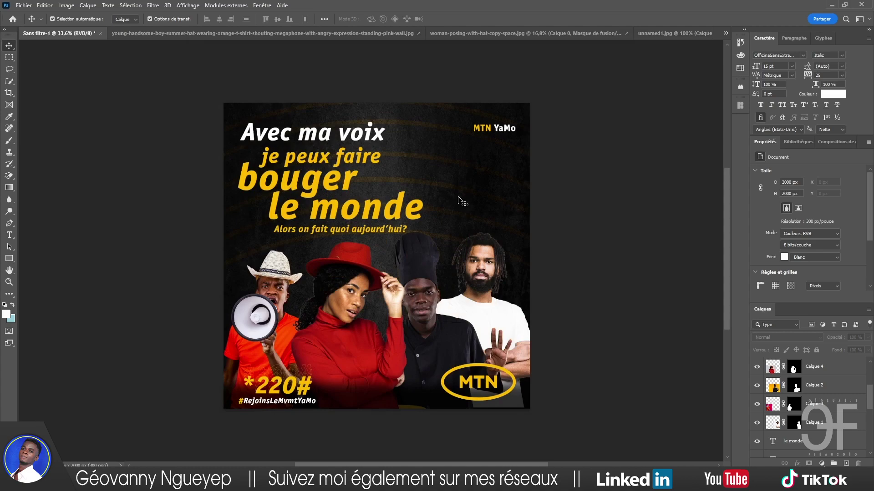
Save the layered poster to the computer as MTN.psd in the Images folder.
scroll(460, 200, "up", 1)
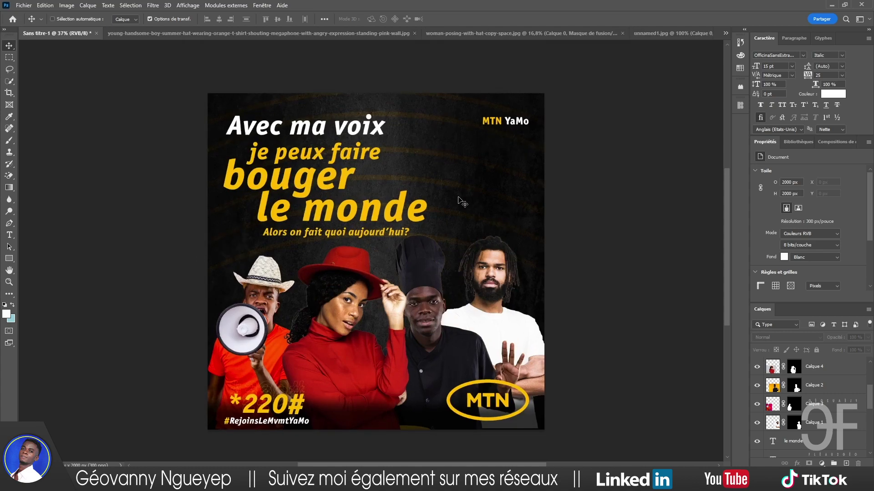
scroll(460, 200, "up", 2)
scroll(460, 200, "down", 1)
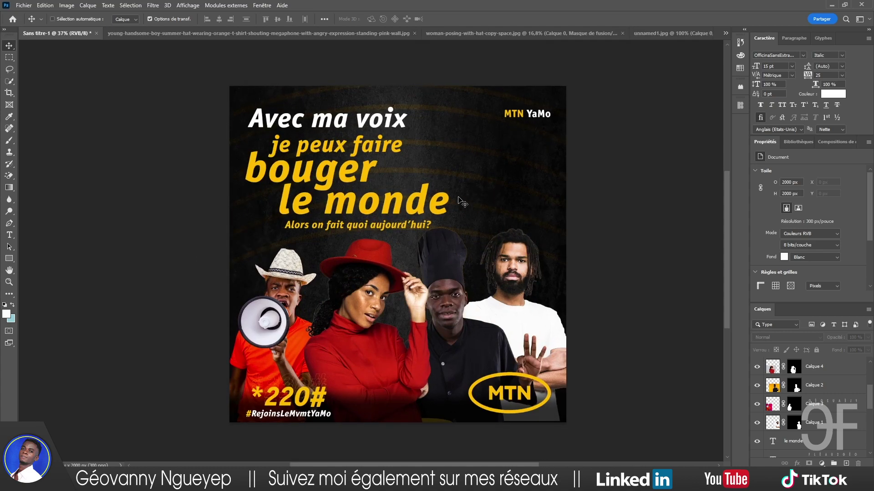
key("ctrl+s")
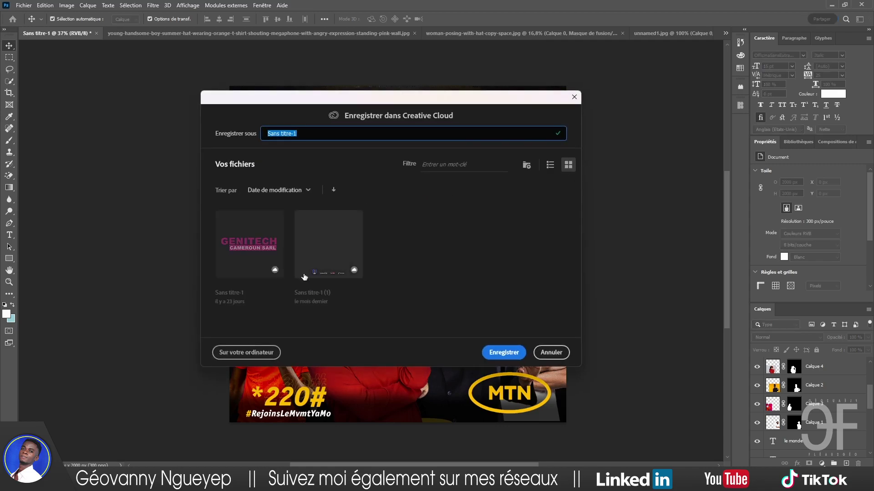
left_click(255, 358)
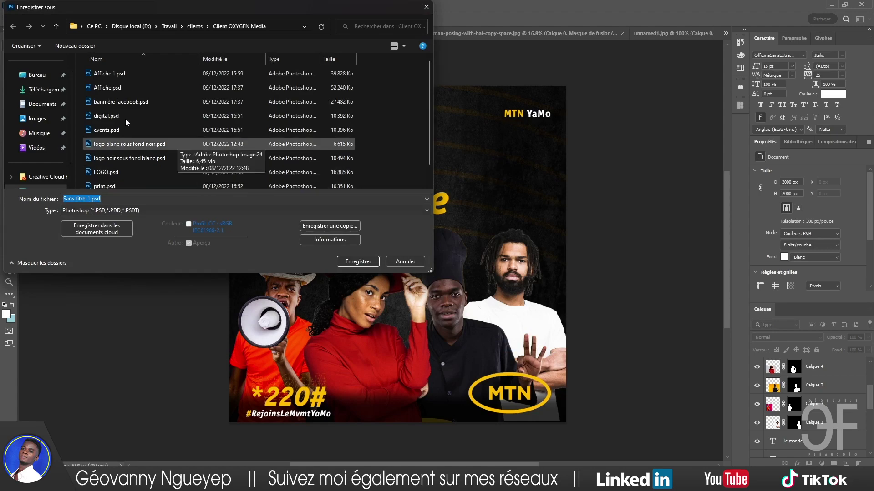
left_click(39, 119)
triple_click(134, 195)
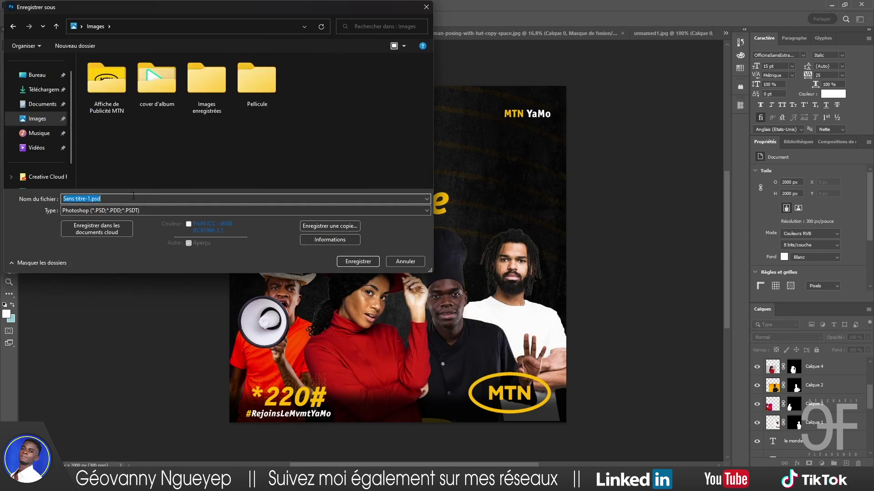
type("MTN")
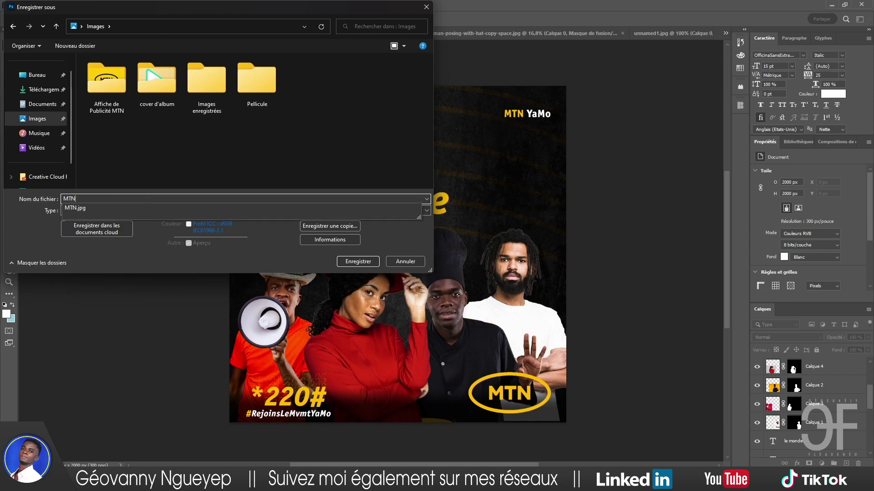
key("Return")
key("Return")
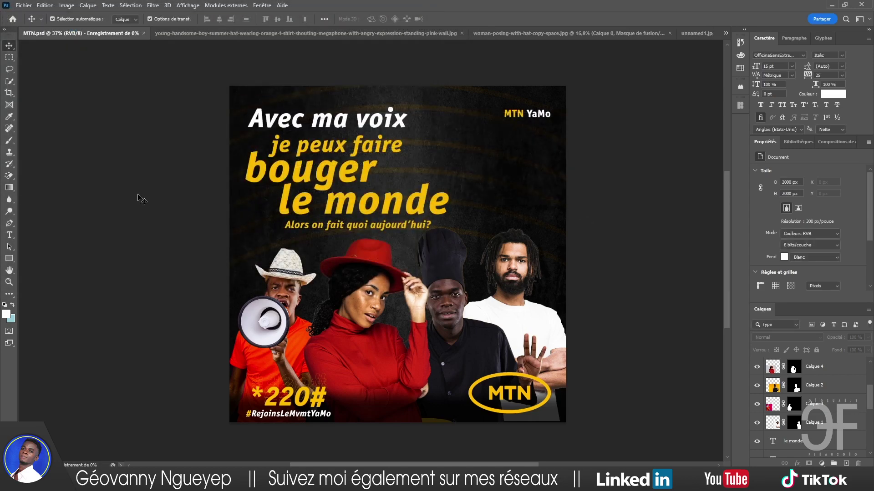